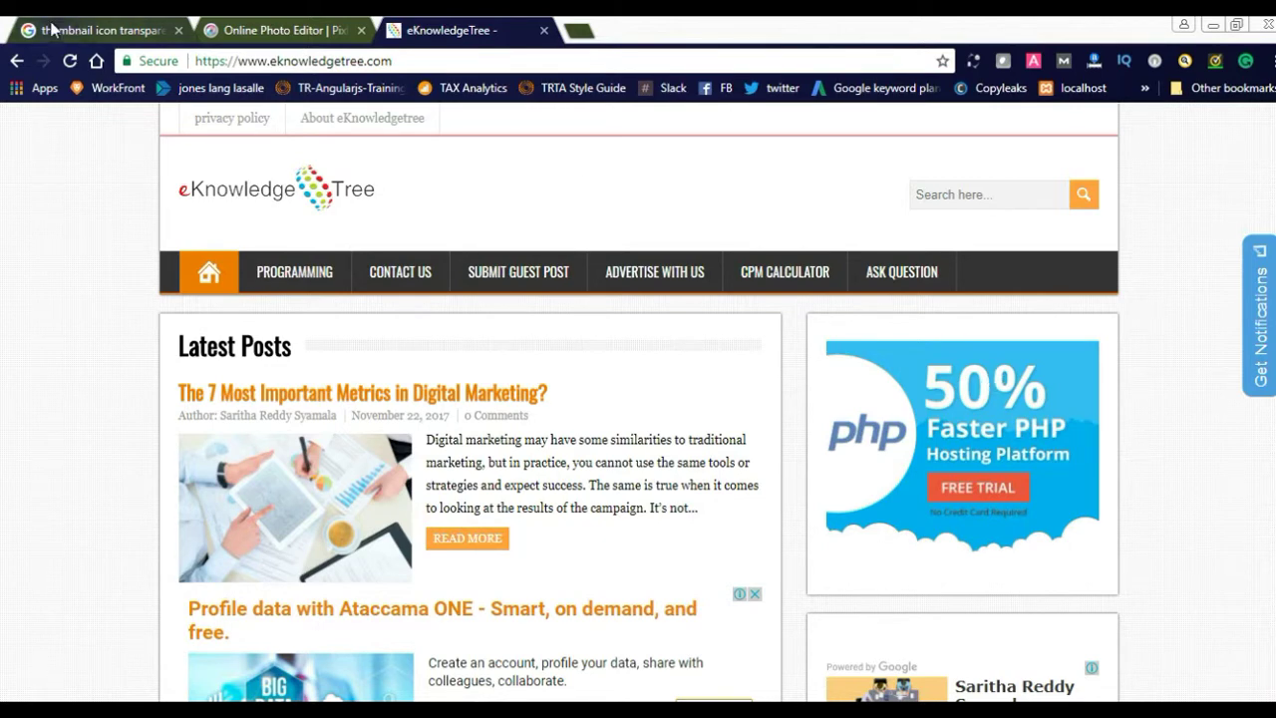
Switch to the Pixlr Editor page and start a new blank image named youtube-thumbnail
left_click(249, 30)
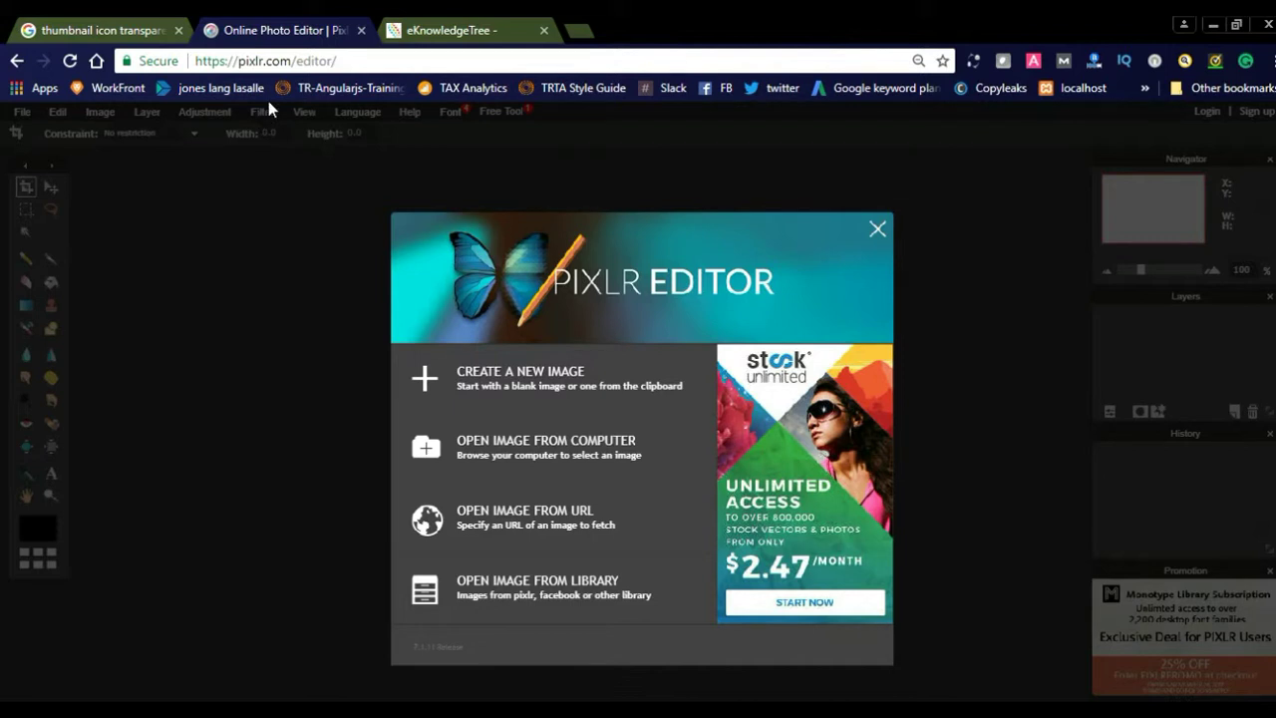
left_click(472, 380)
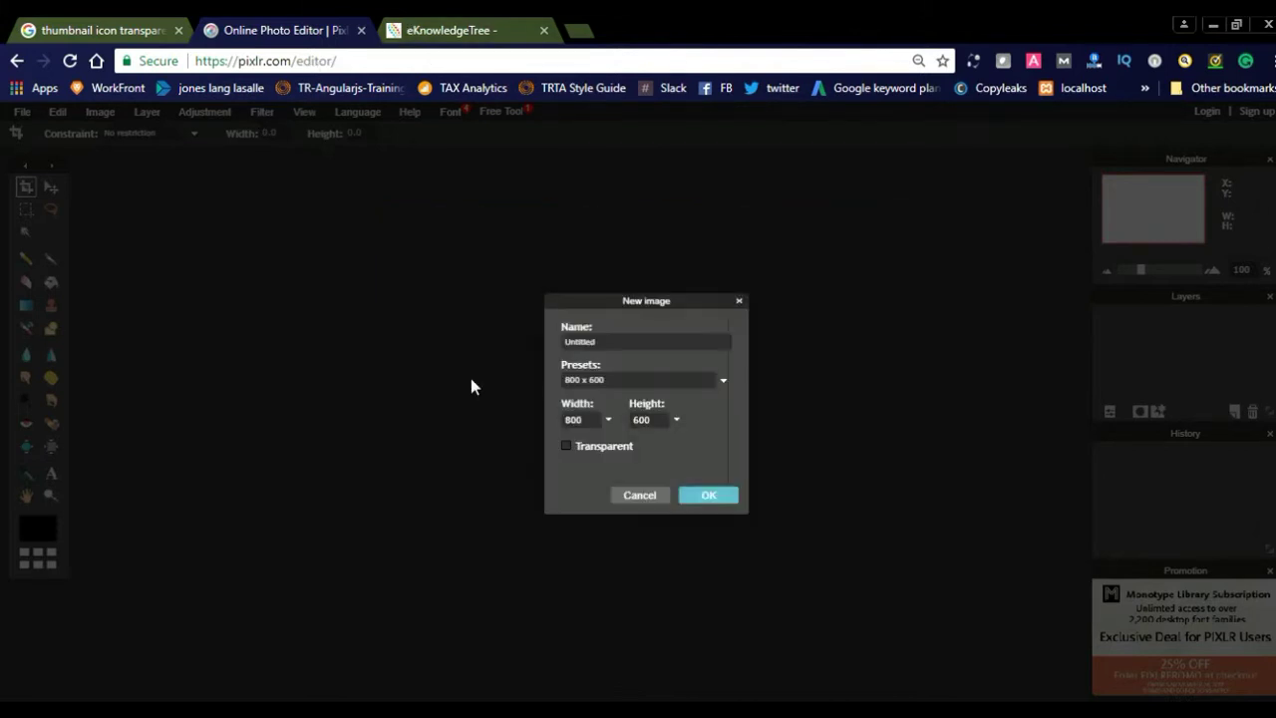
left_click(688, 341)
key("BackSpace")
key("BackSpace")
key("BackSpace")
key("BackSpace")
key("BackSpace")
key("BackSpace")
key("BackSpace")
type("youtube-thumbnail")
Set the new image's width to 2048 and height to 1024, and create it
left_click(686, 380)
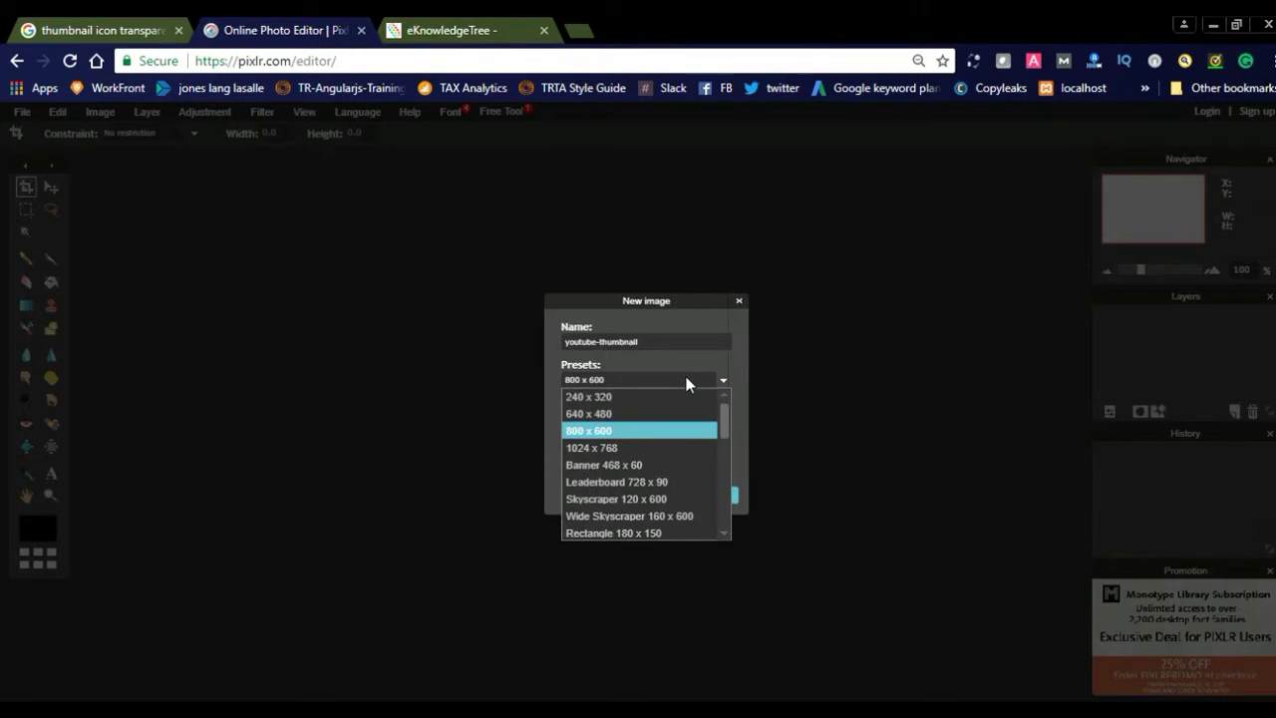
left_click(622, 448)
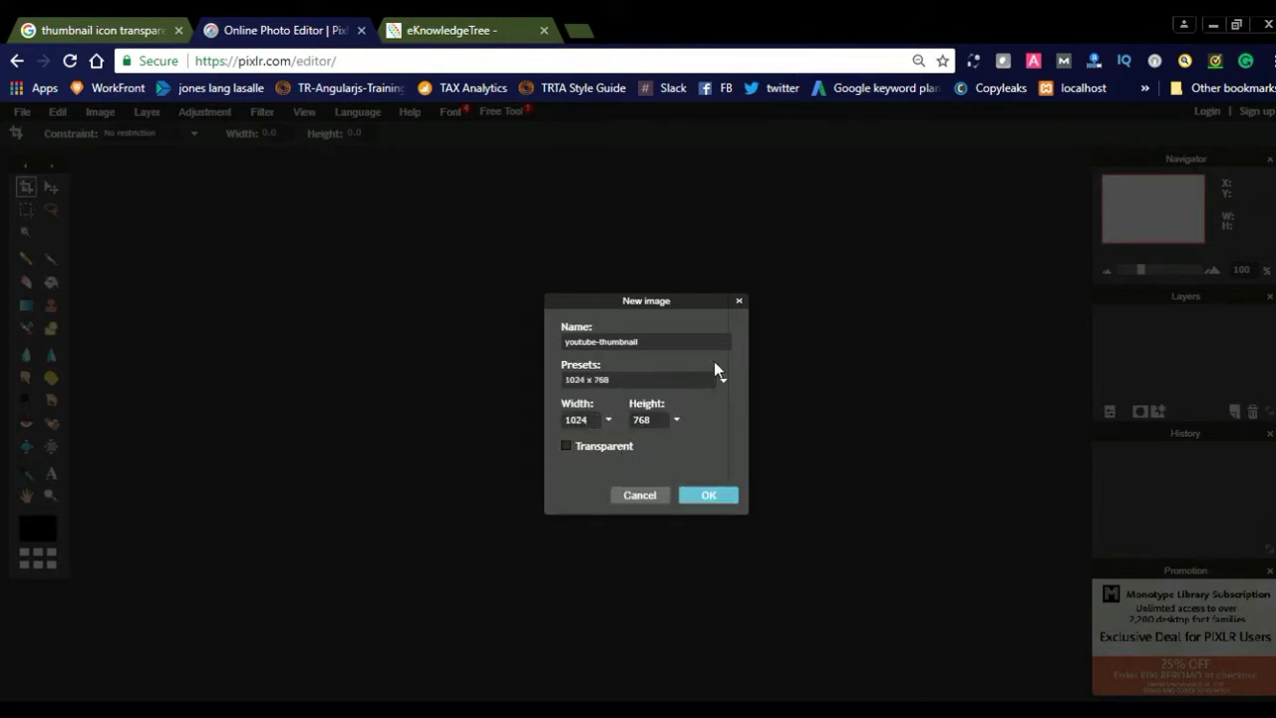
key("BackSpace")
key("BackSpace")
key("BackSpace")
key("BackSpace")
type("2048")
left_click(655, 419)
key("BackSpace")
key("BackSpace")
key("BackSpace")
type("1024")
left_click(710, 495)
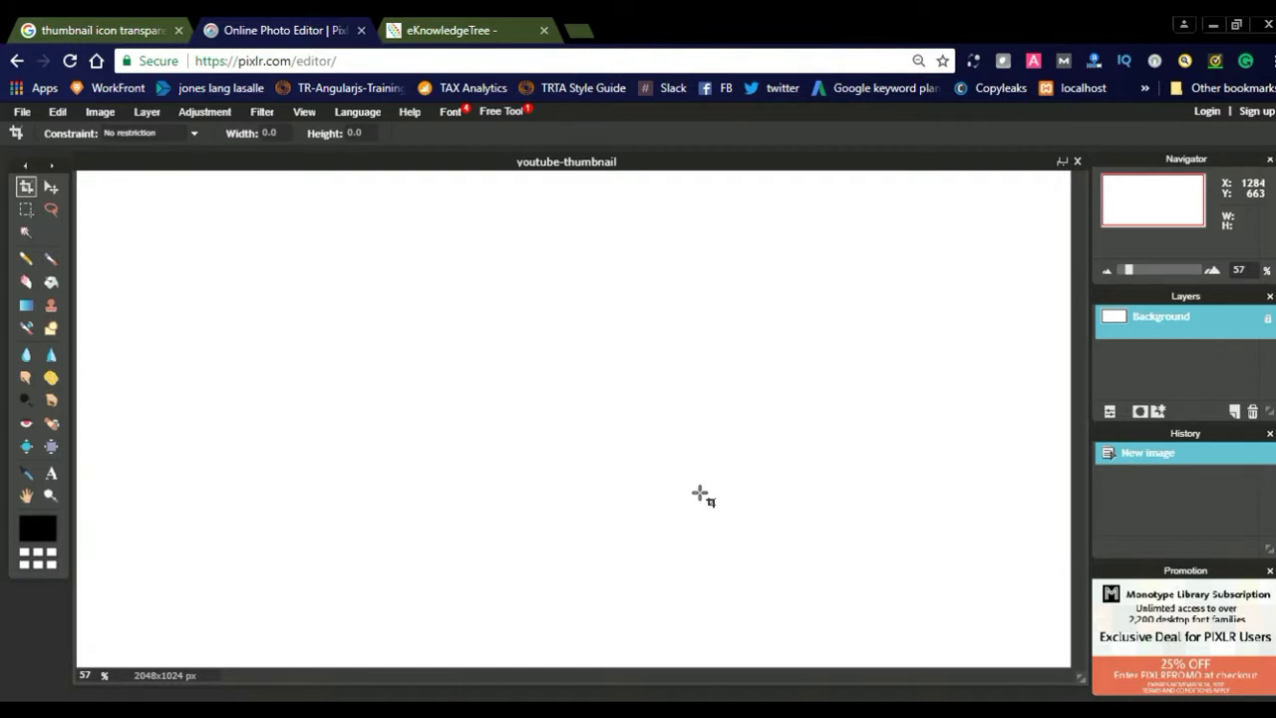
Fill the whole canvas with bright cyan (#1fdaff) using the Paint bucket tool
left_click(40, 532)
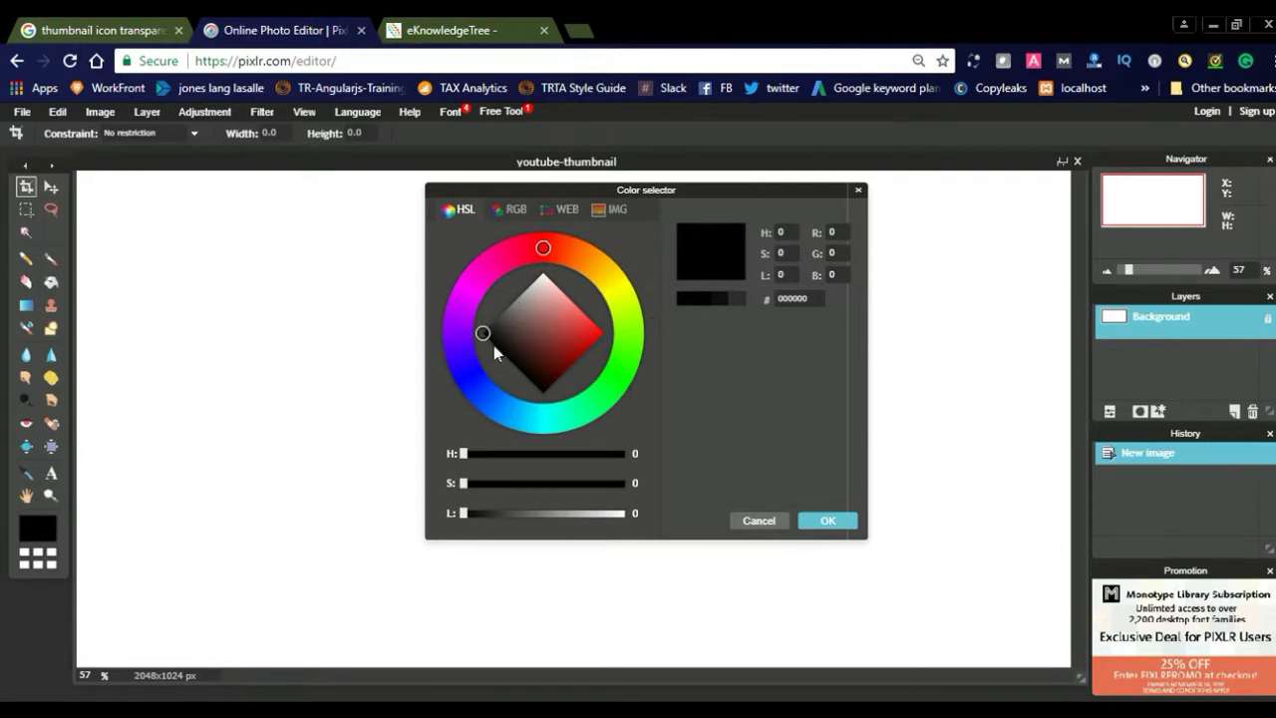
left_click(464, 371)
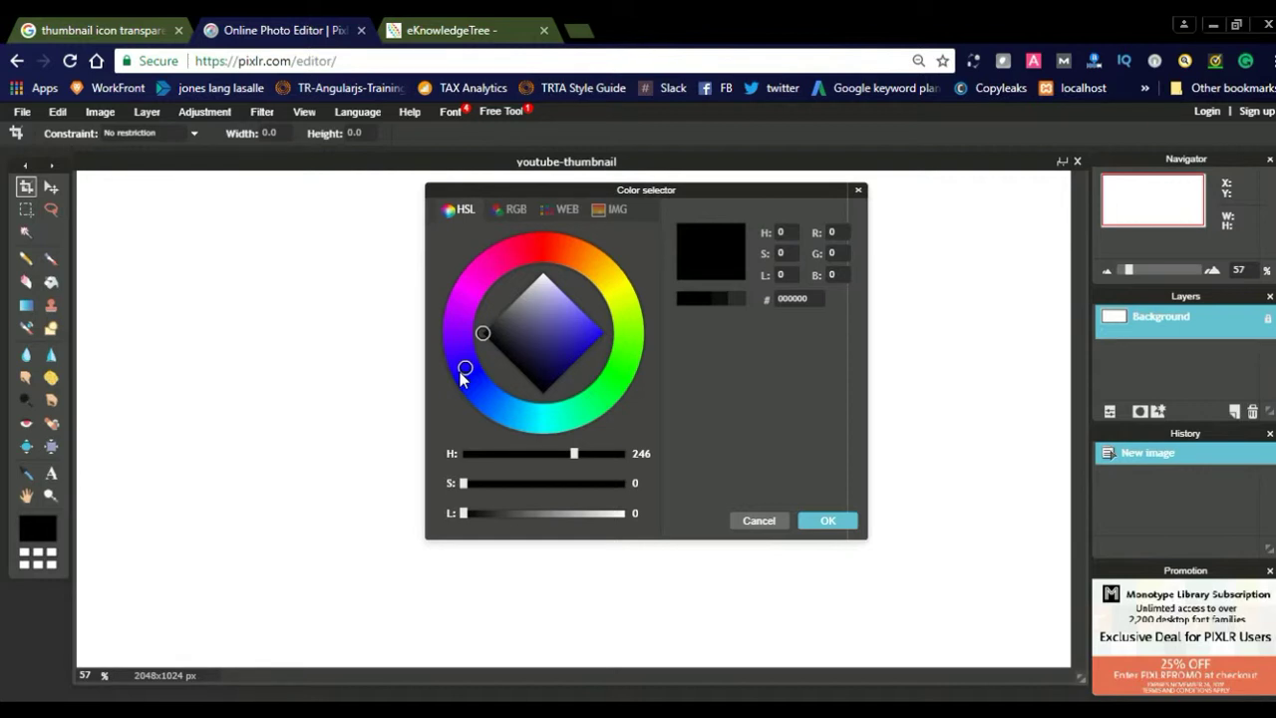
left_click(598, 334)
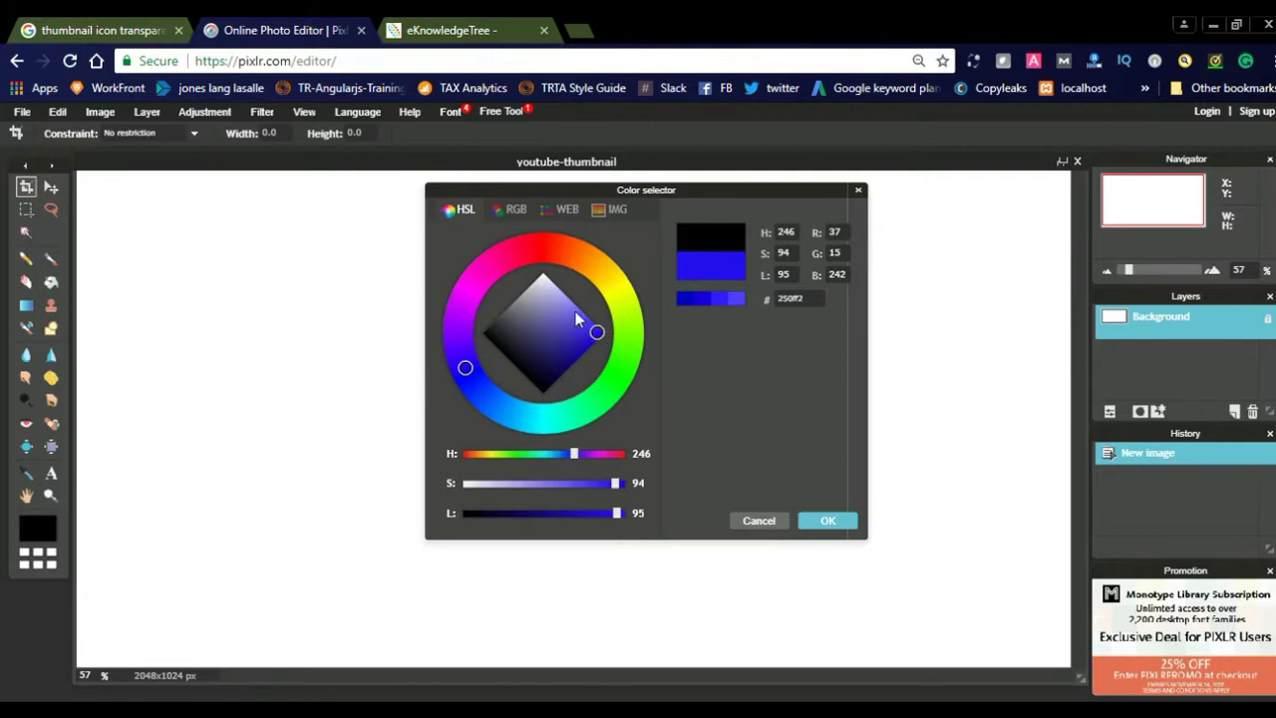
left_click(528, 418)
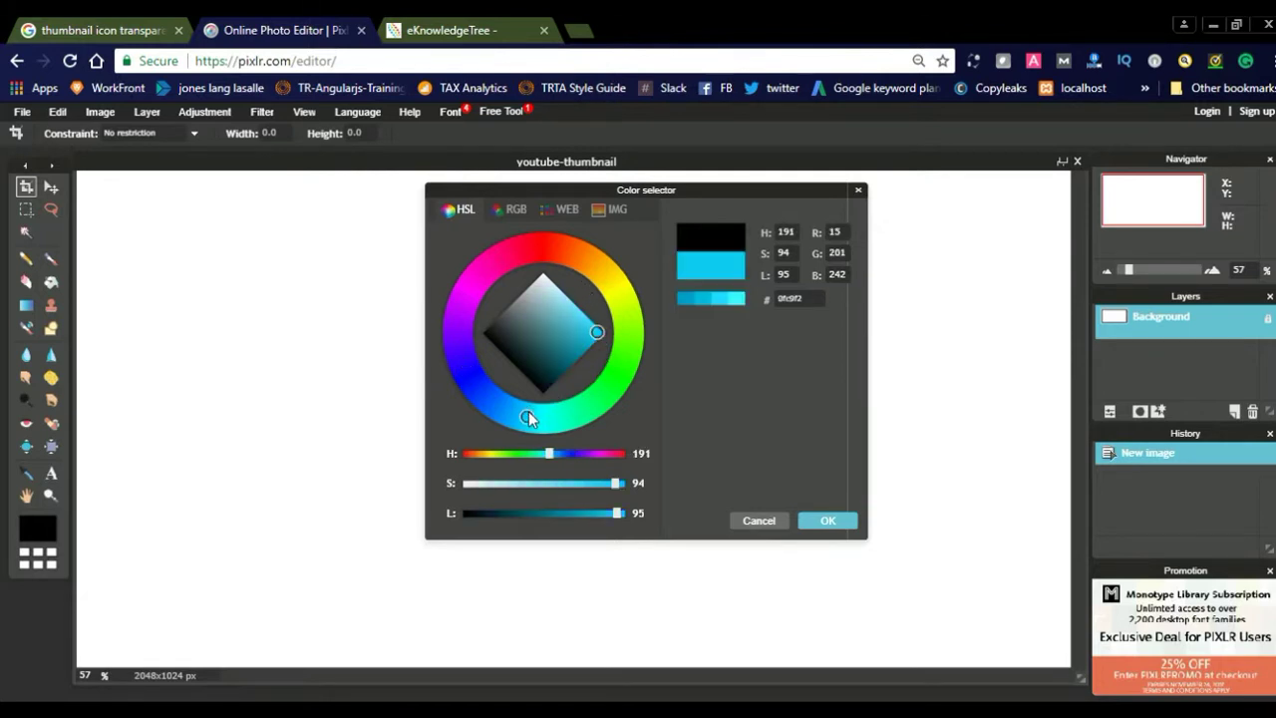
left_click(718, 299)
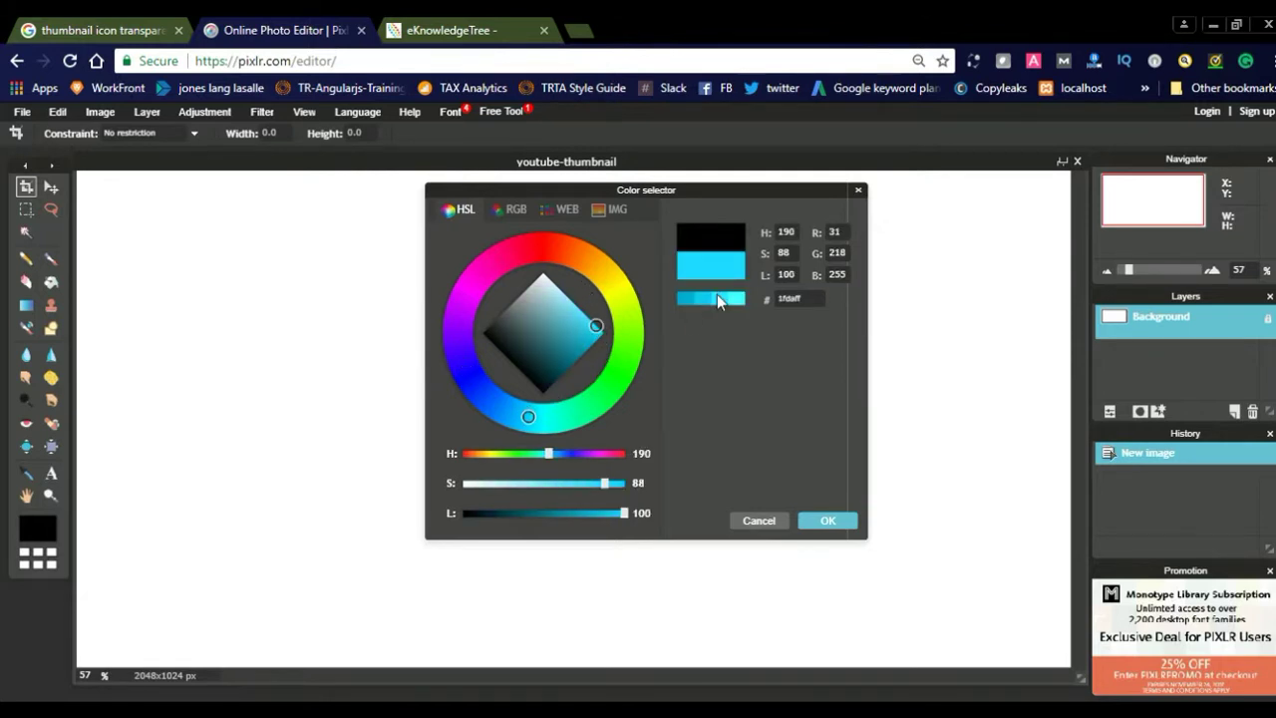
left_click(814, 521)
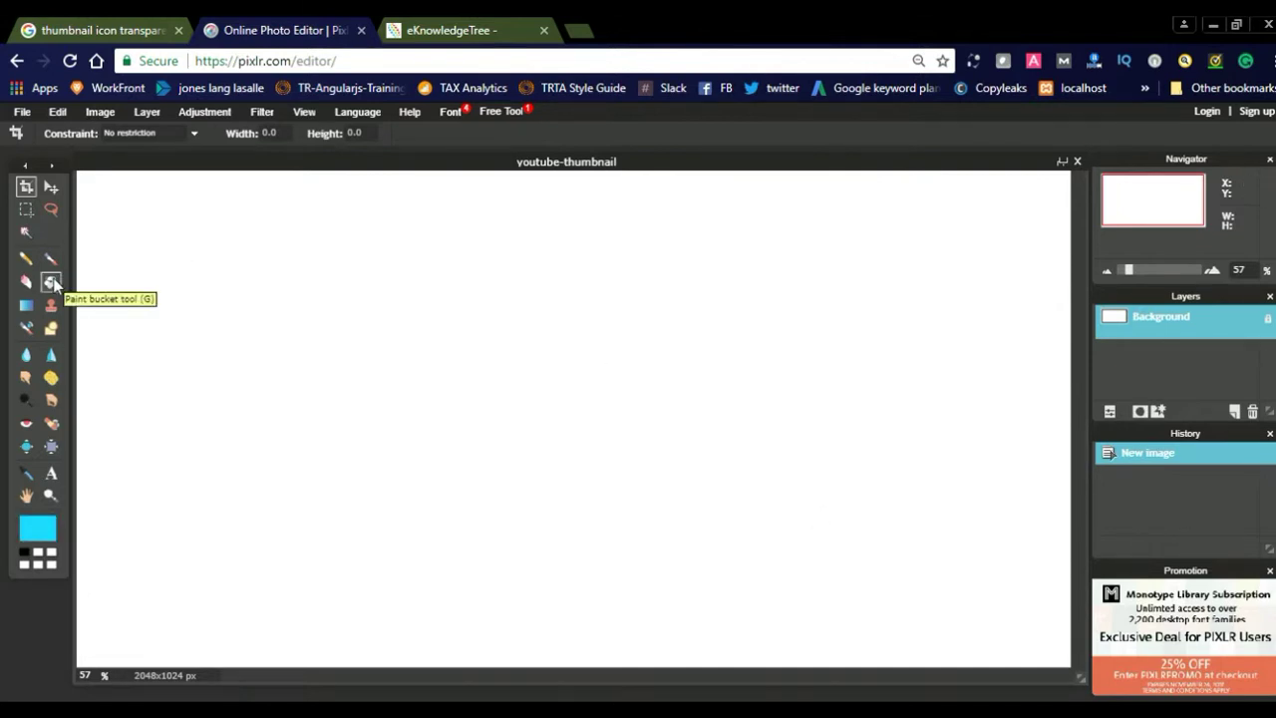
left_click(51, 282)
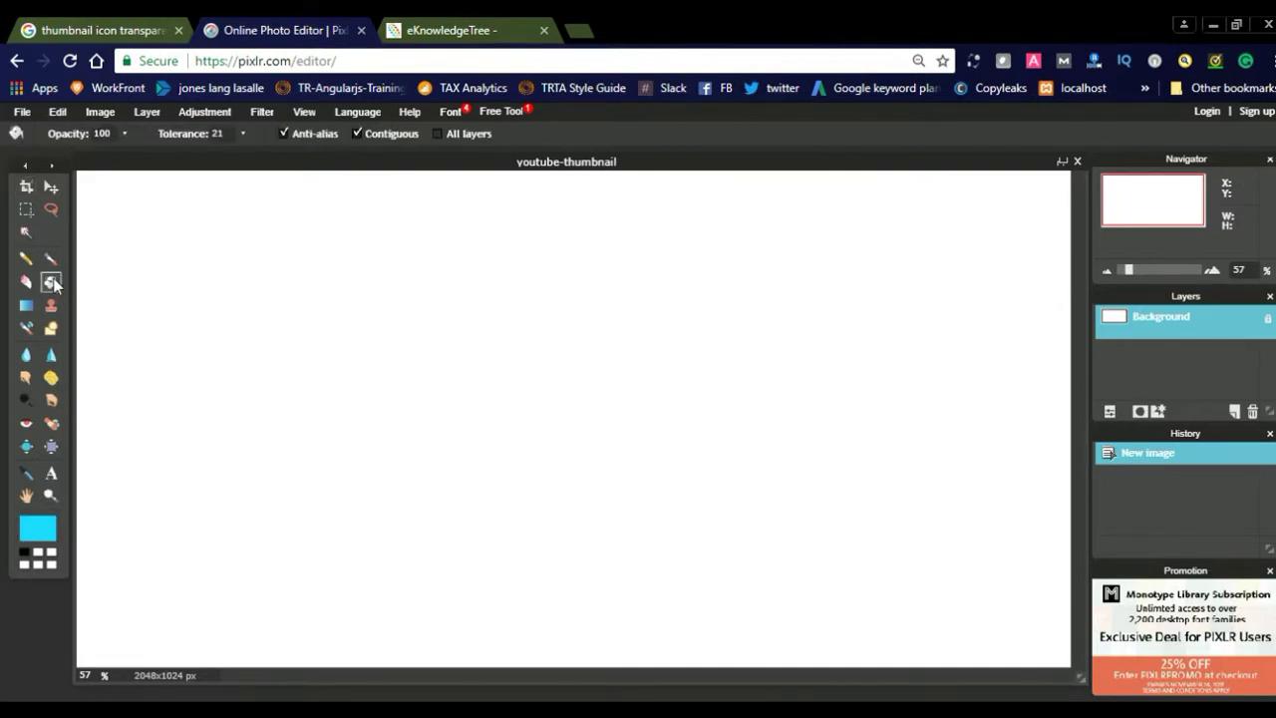
left_click(164, 230)
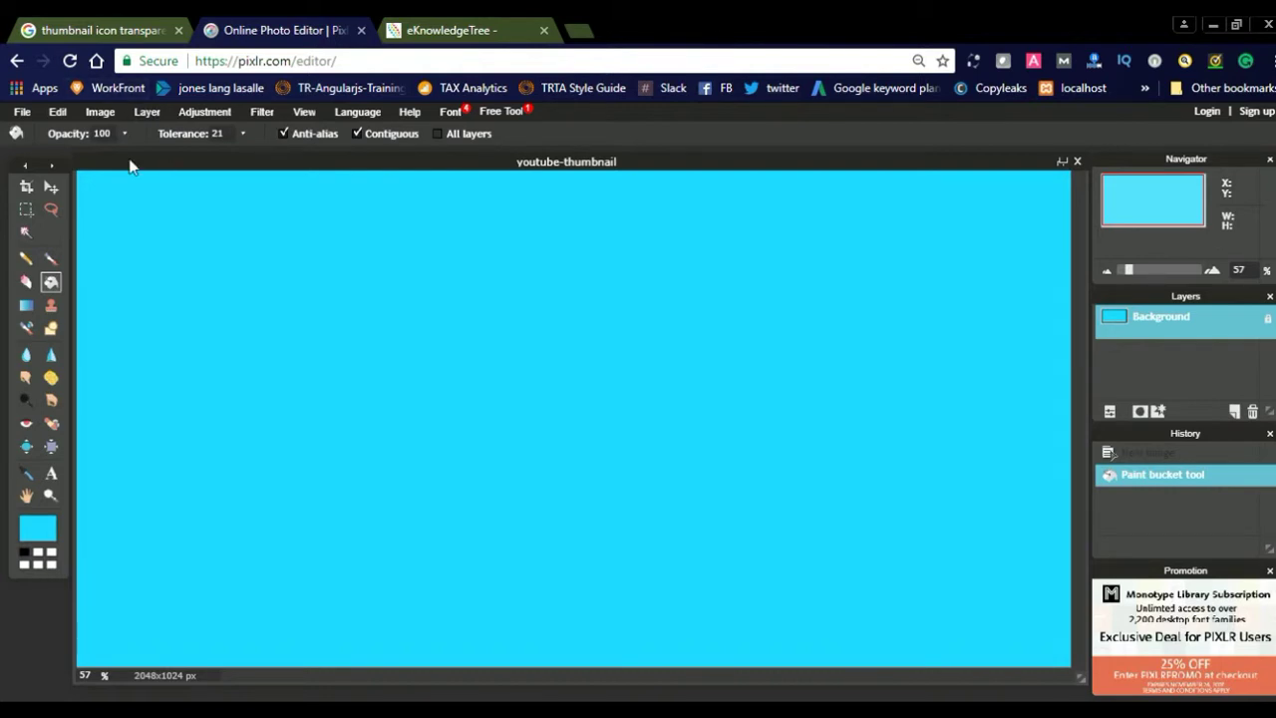
Select a full-height strip about 161 px wide along the canvas's left edge and clear it to white
left_click(26, 211)
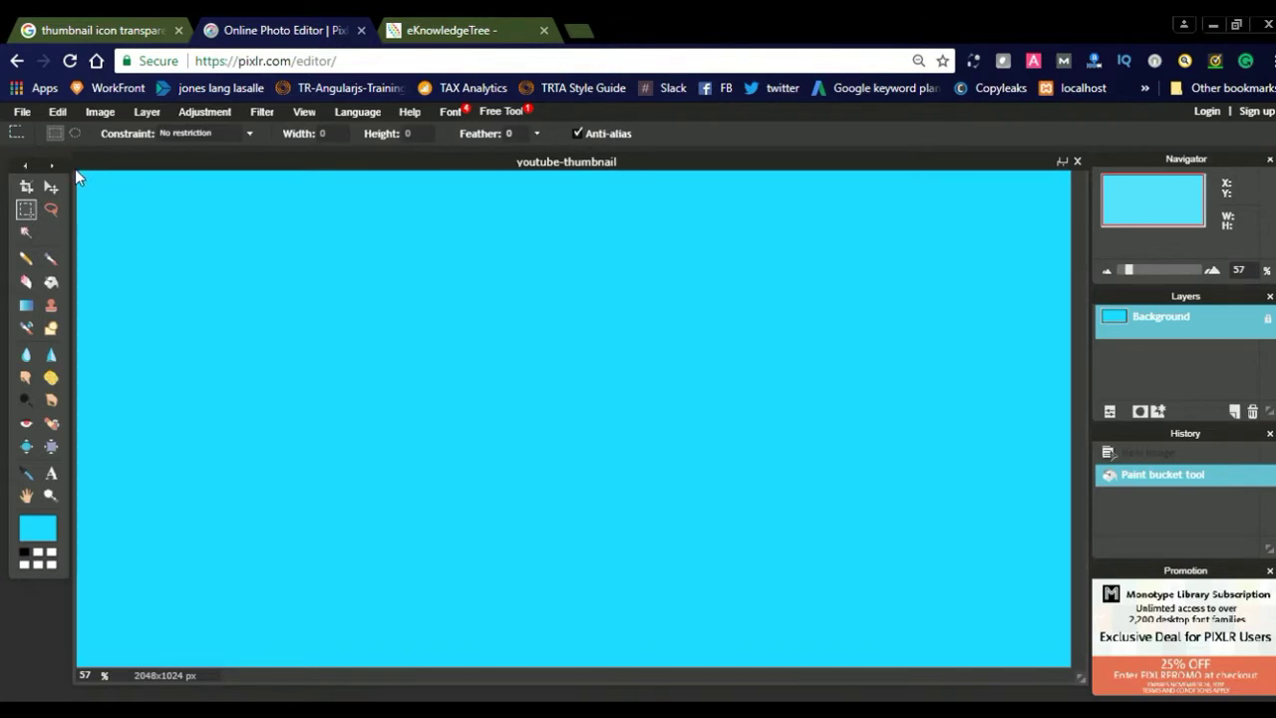
left_click_drag(77, 170, 155, 670)
key("Delete")
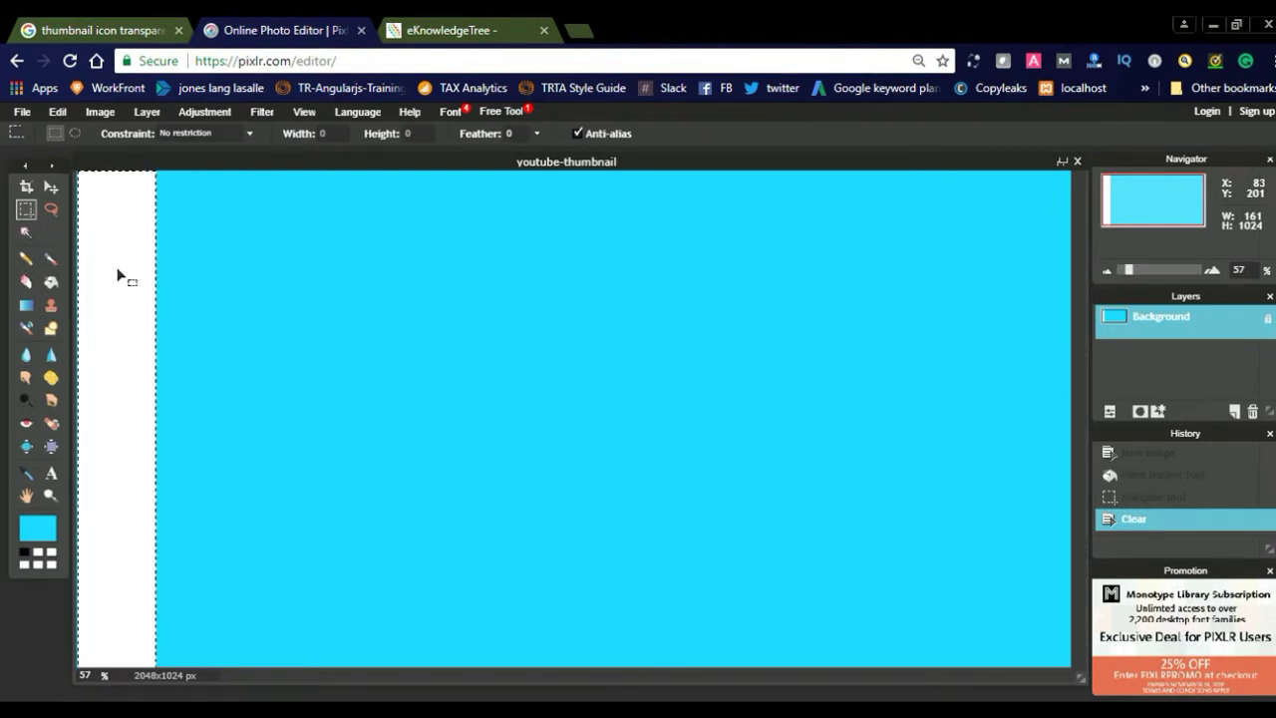
Add the vertical text NAYA VIDEO CHANNEL on the white strip, one letter per line with a blank line between words
left_click(50, 476)
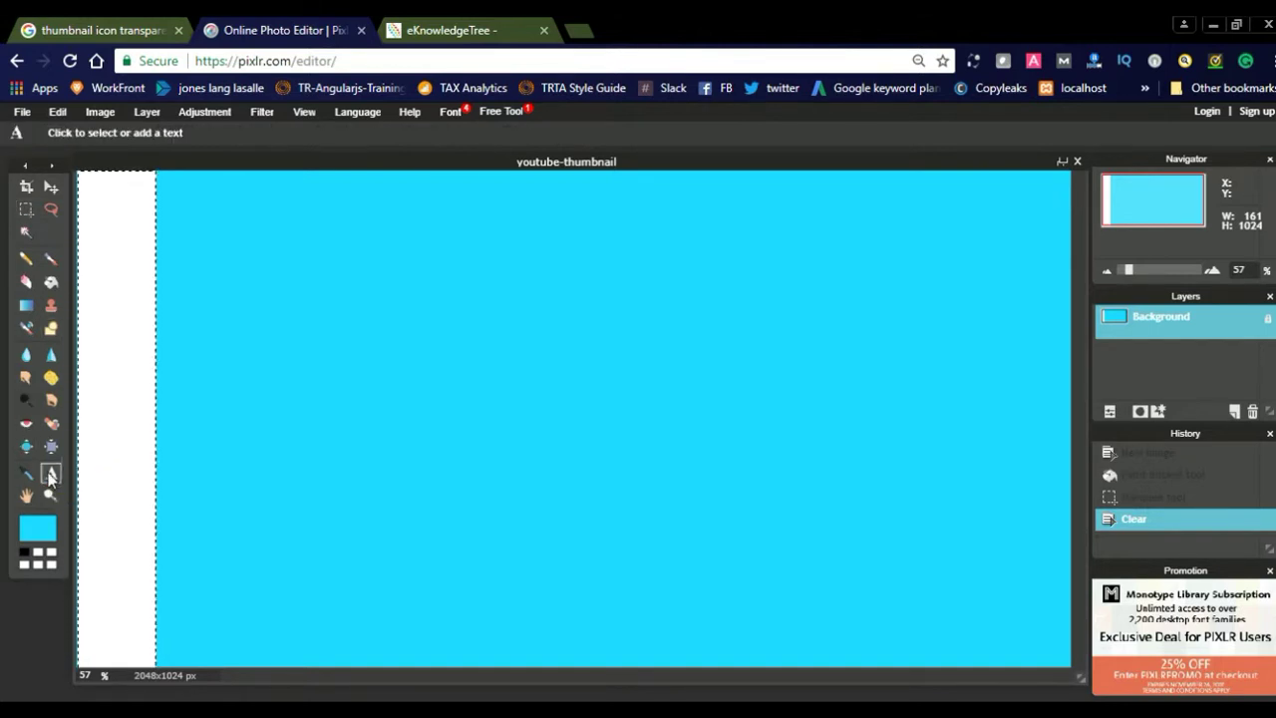
left_click(105, 207)
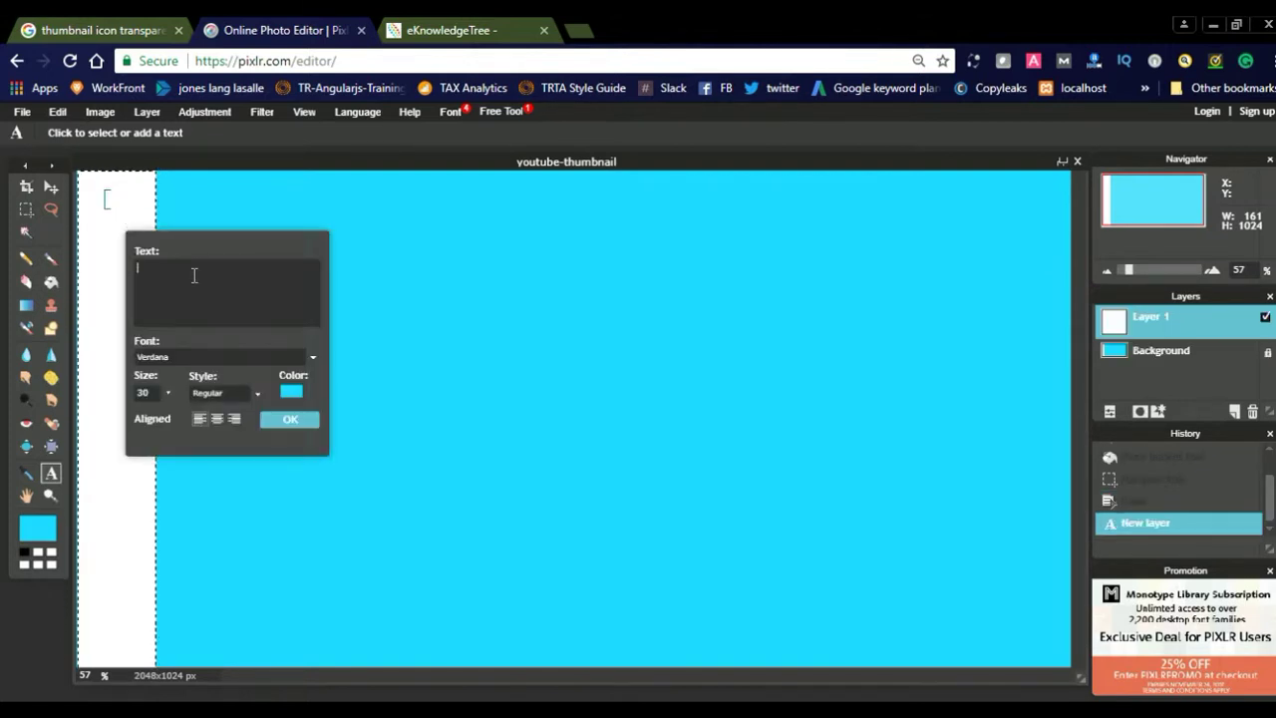
type("N")
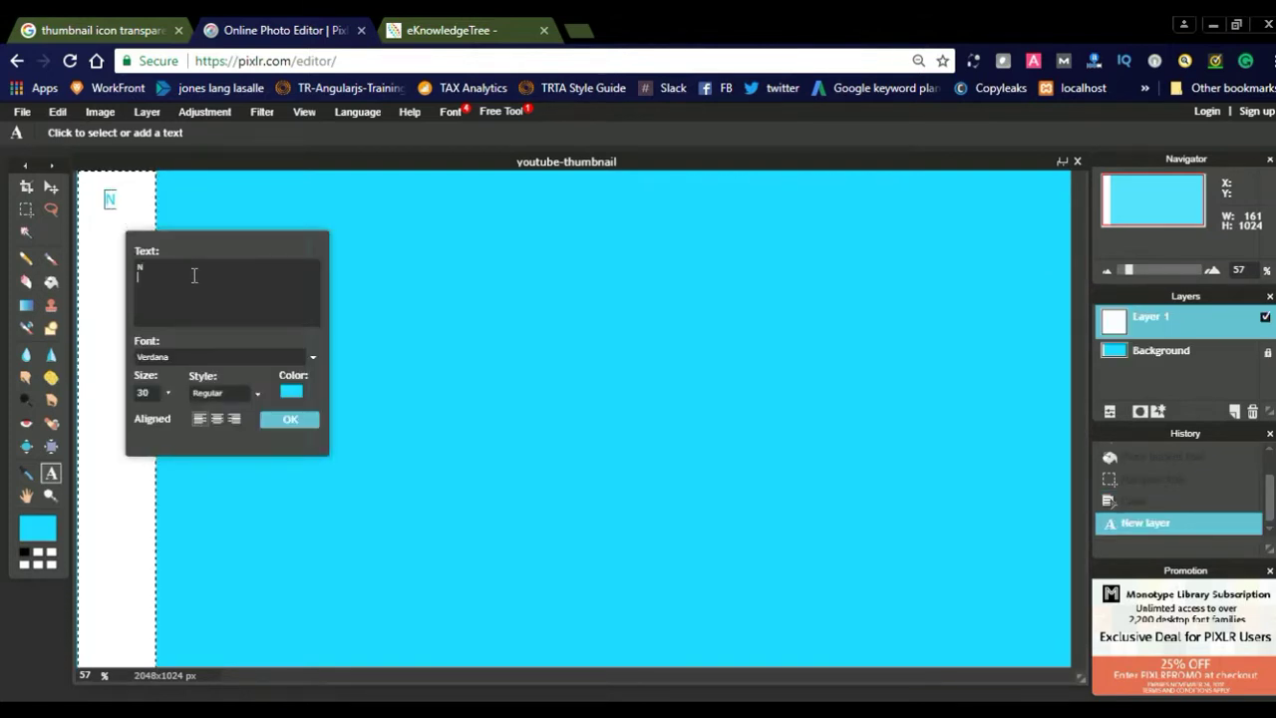
type(" Y A")
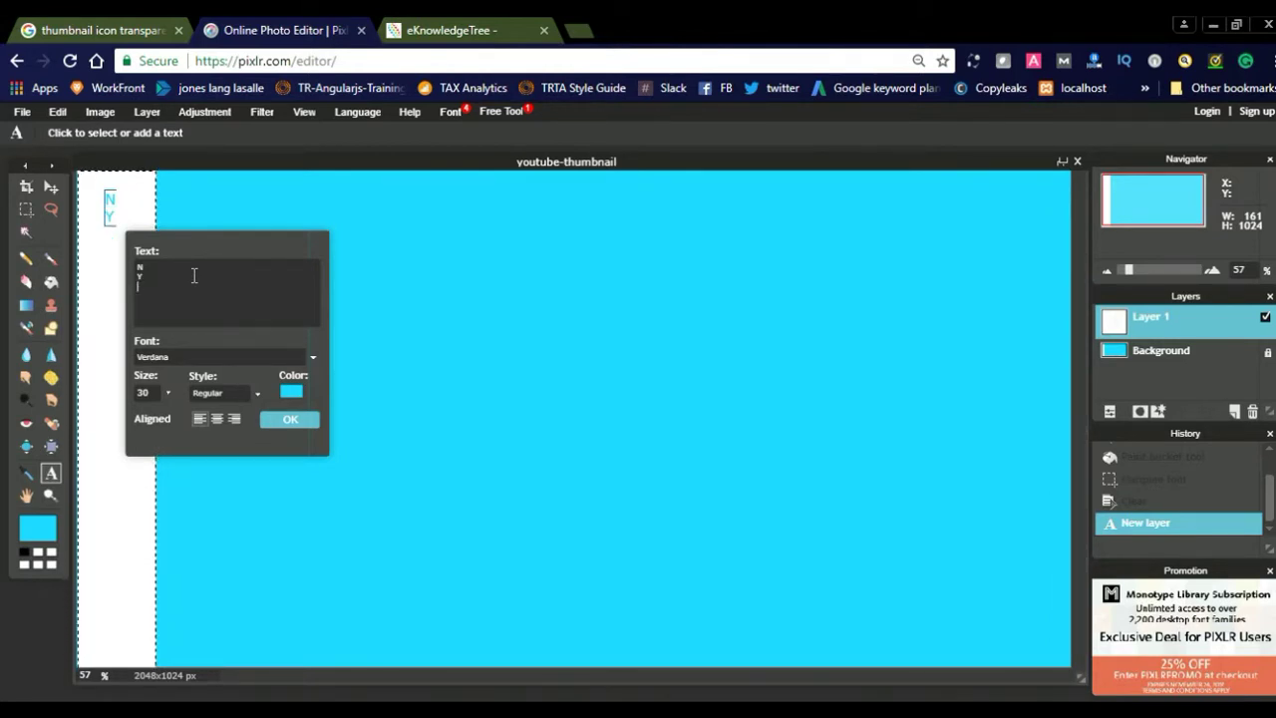
key("Return")
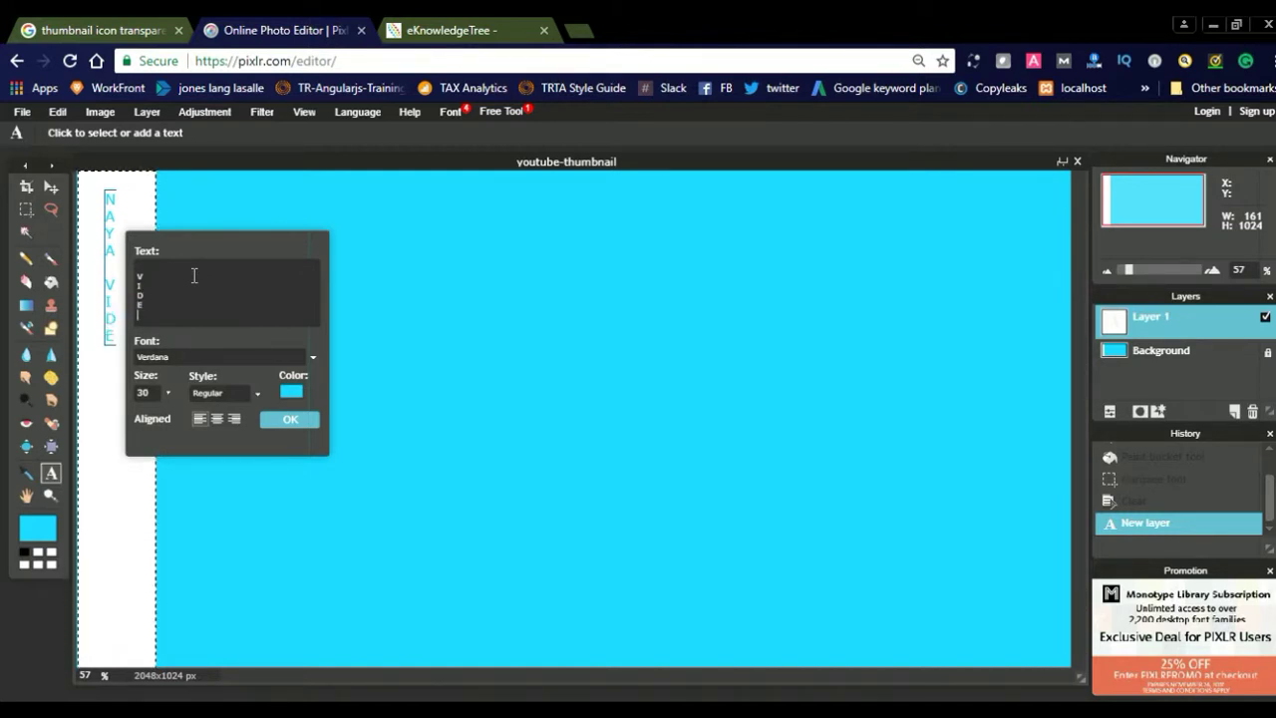
key("Return")
key("Return")
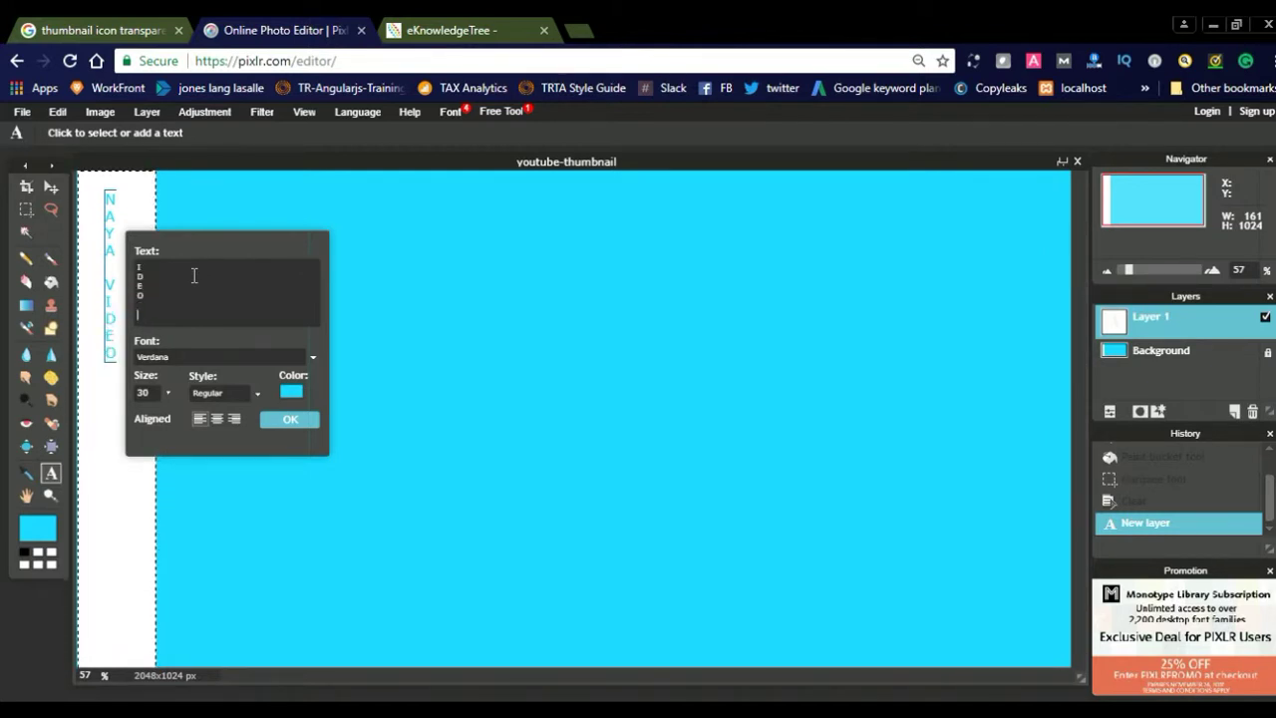
type("C")
key("Return")
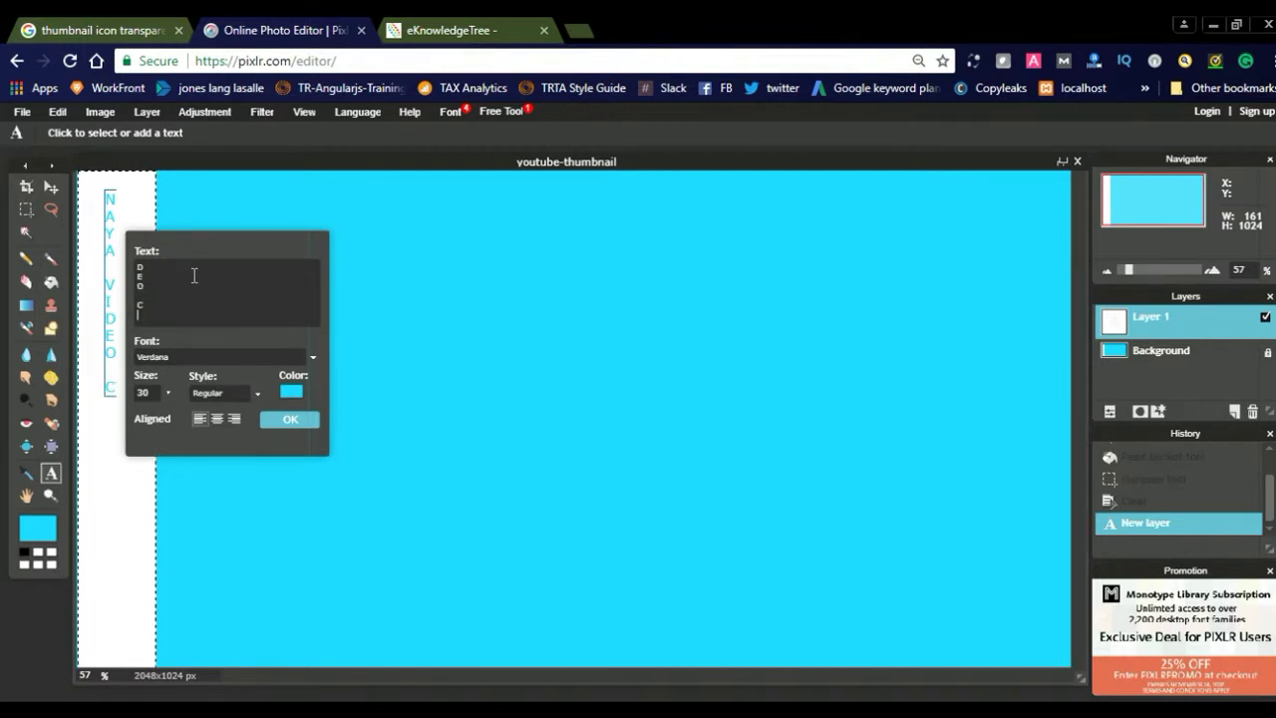
type("H")
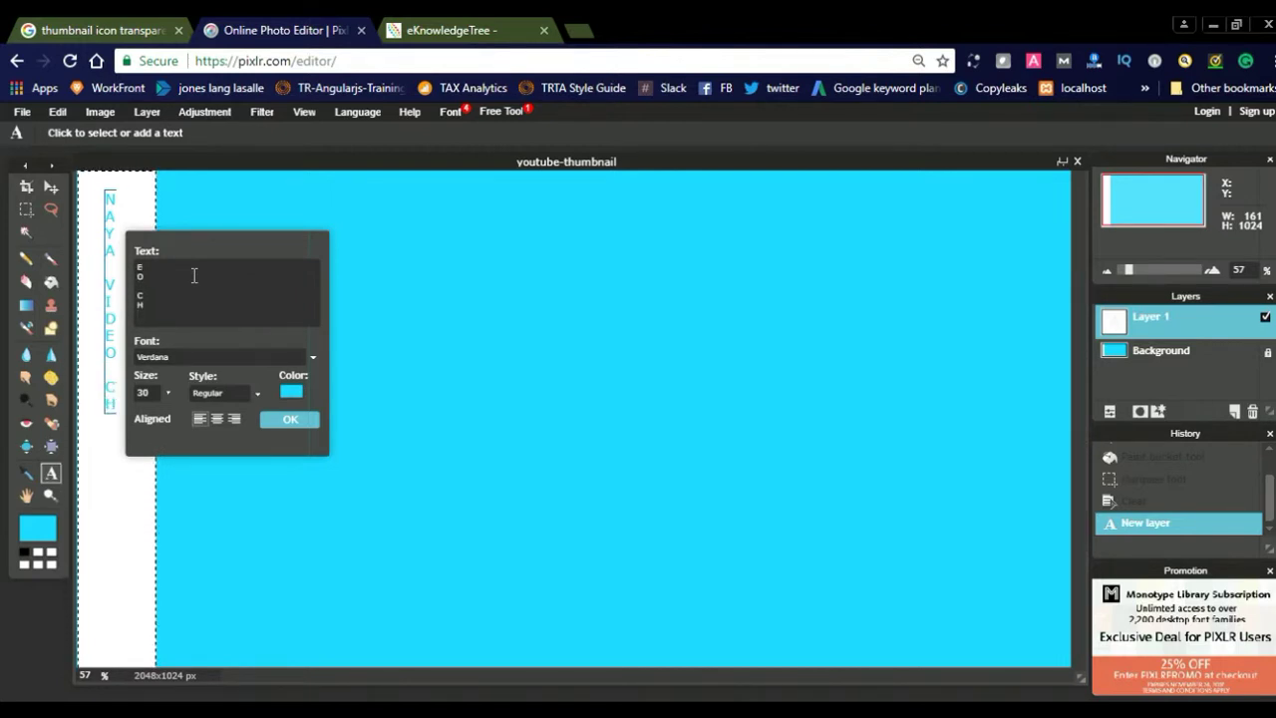
key("Return")
type("A")
key("Return")
type("N")
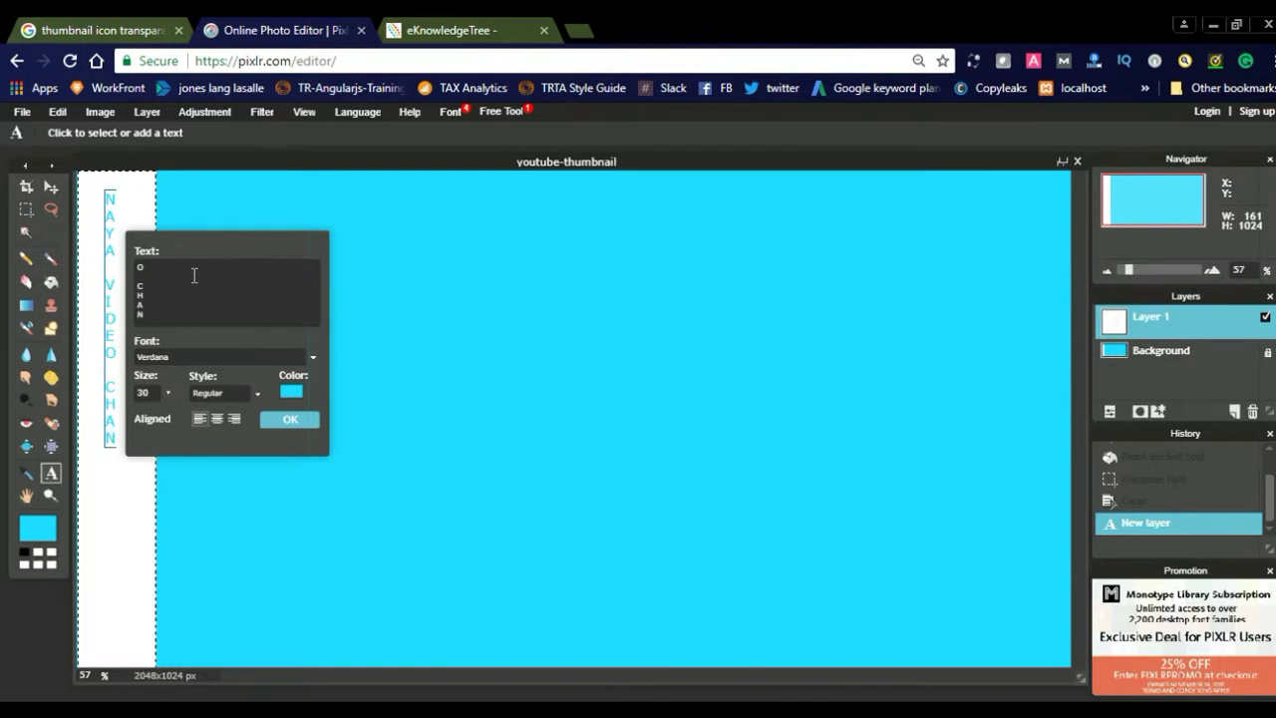
key("Return")
type("N")
key("Return")
type("E")
key("Return")
type("L")
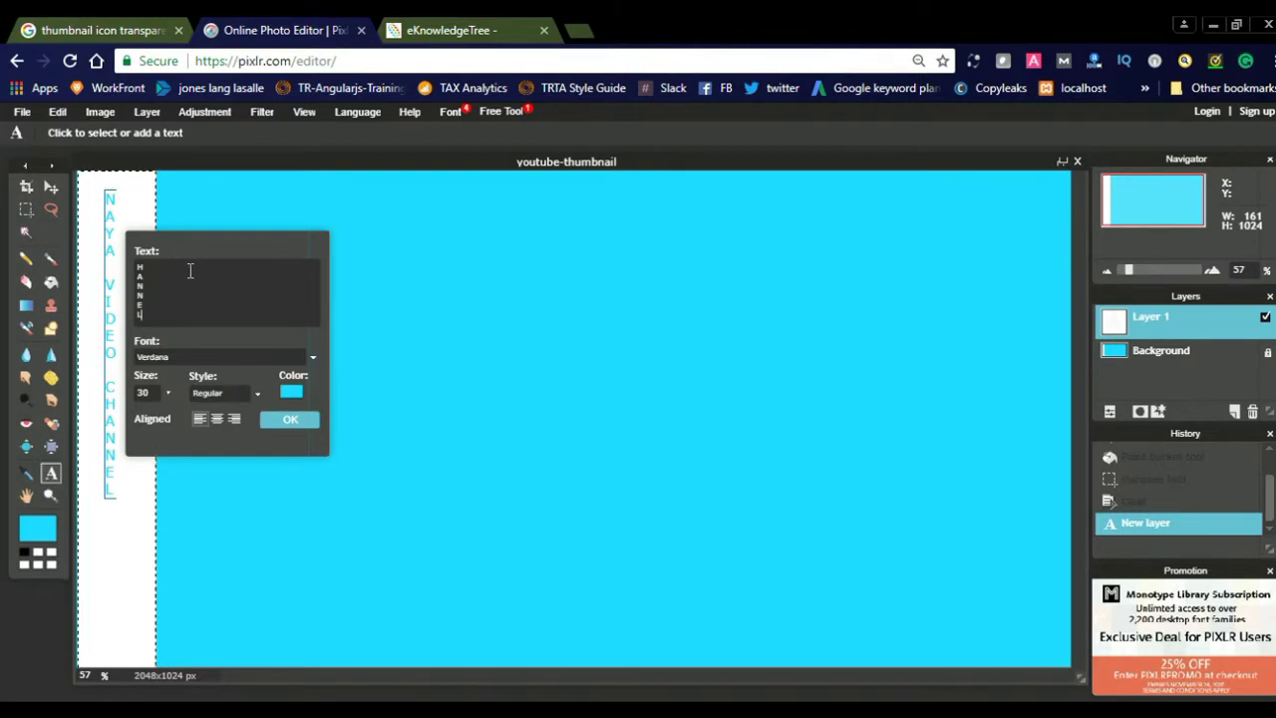
Set the vertical text's size to 46 and shift it slightly up and left to fit the strip's height
left_click(167, 392)
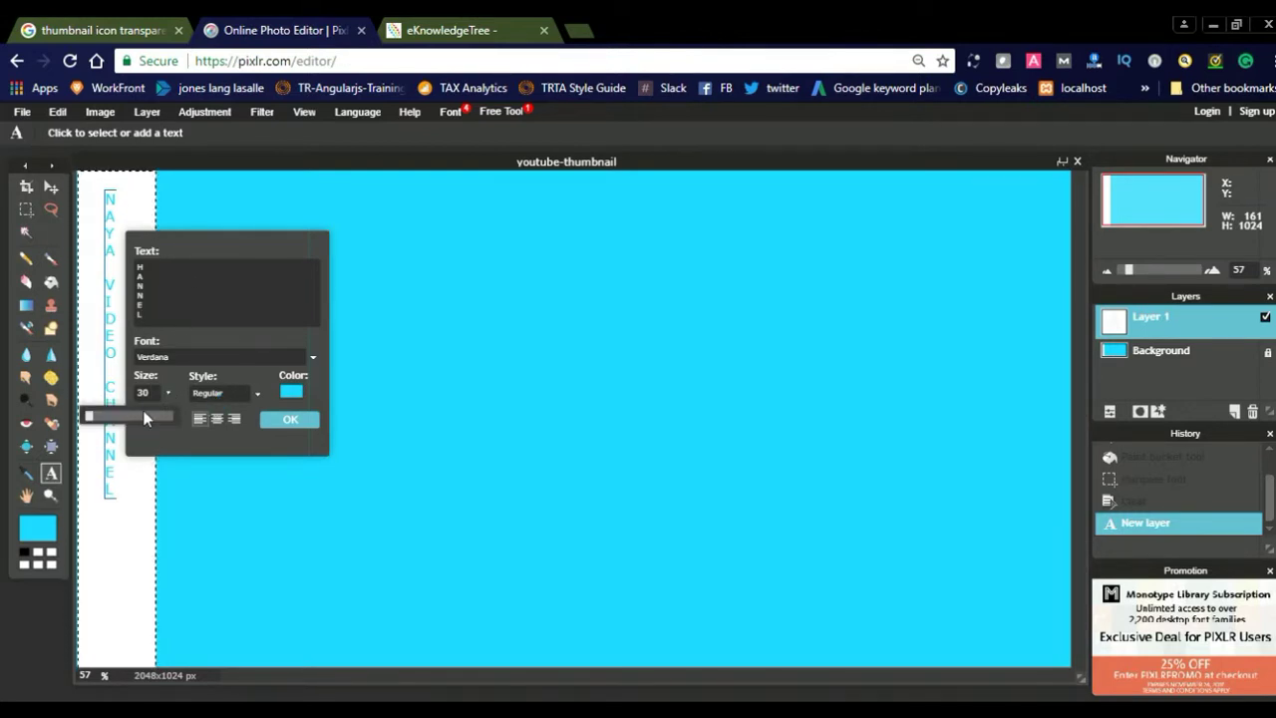
left_click_drag(128, 414, 99, 427)
left_click_drag(97, 427, 95, 415)
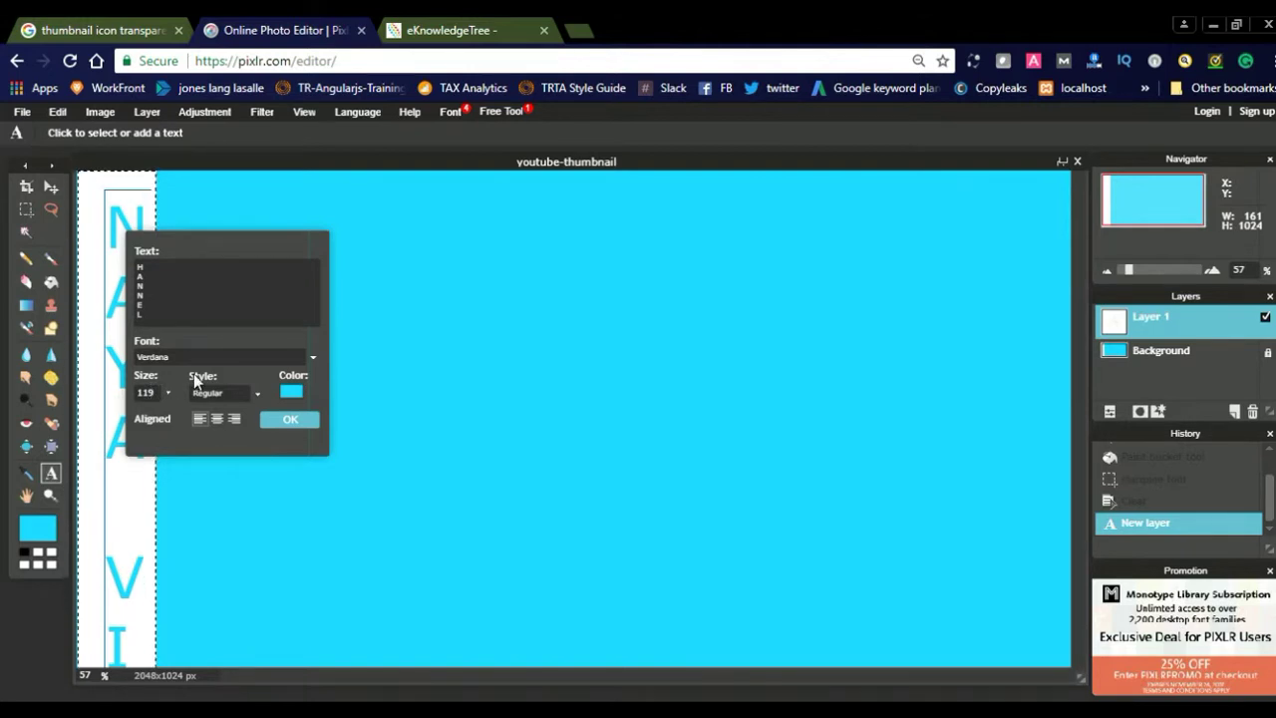
key("BackSpace")
key("BackSpace")
key("BackSpace")
type("46")
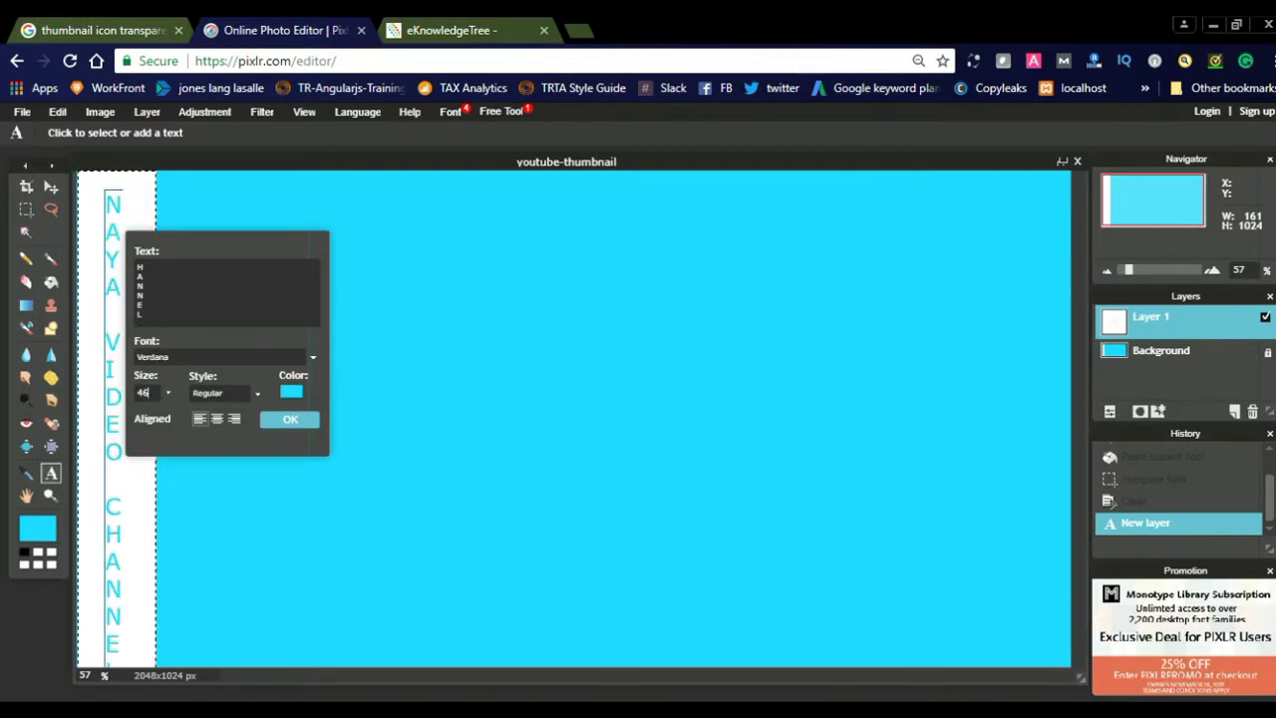
left_click_drag(110, 205, 108, 194)
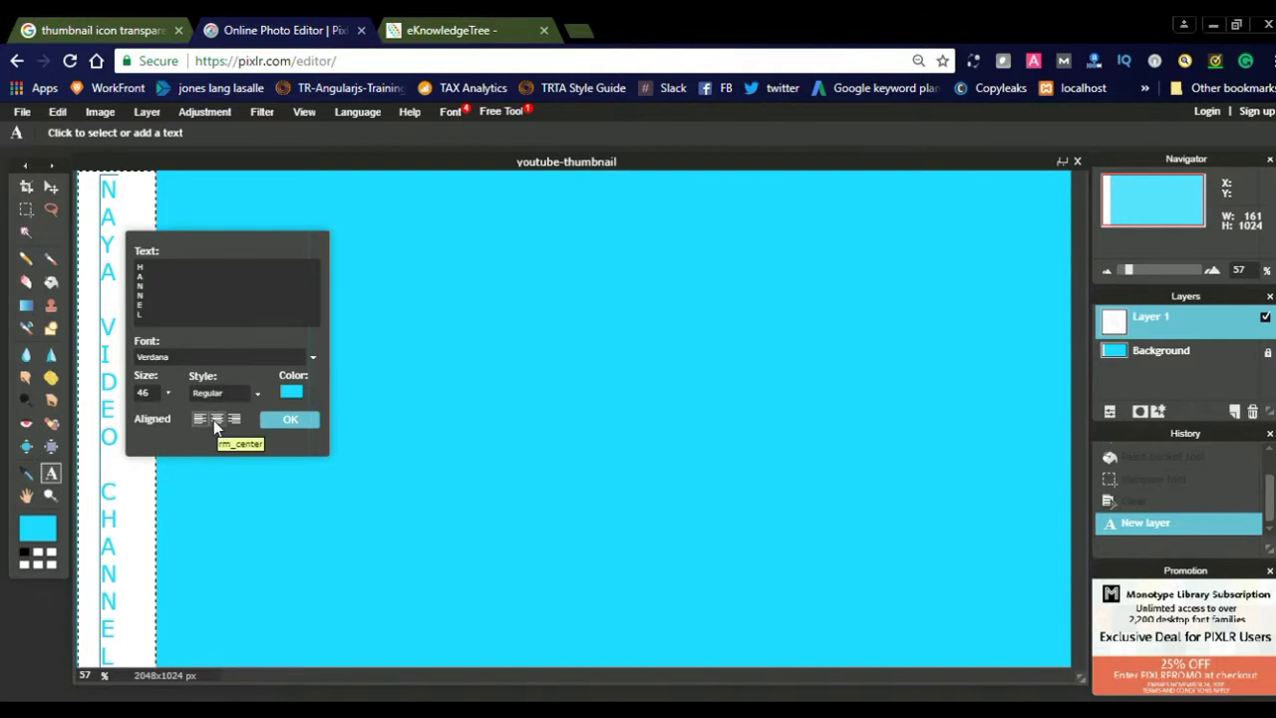
Make the vertical text bold, colour it red (#ff3721), and apply the text settings
left_click(217, 391)
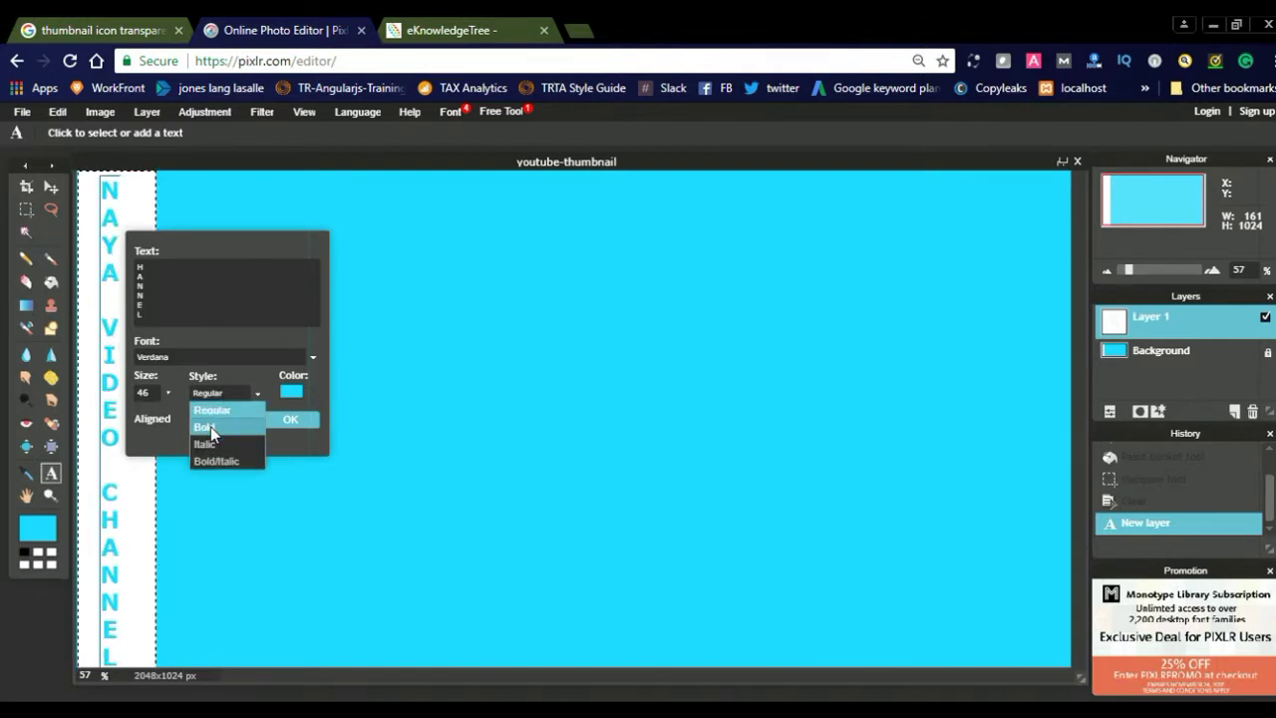
left_click(211, 427)
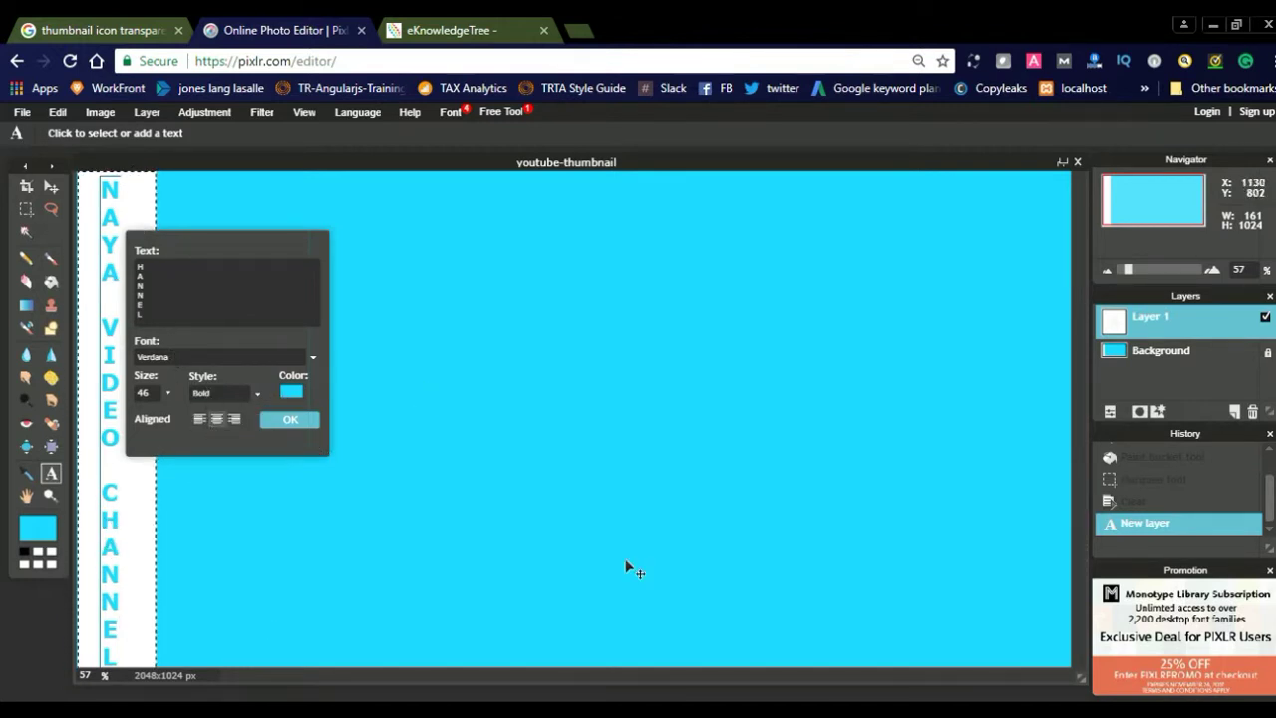
left_click(288, 389)
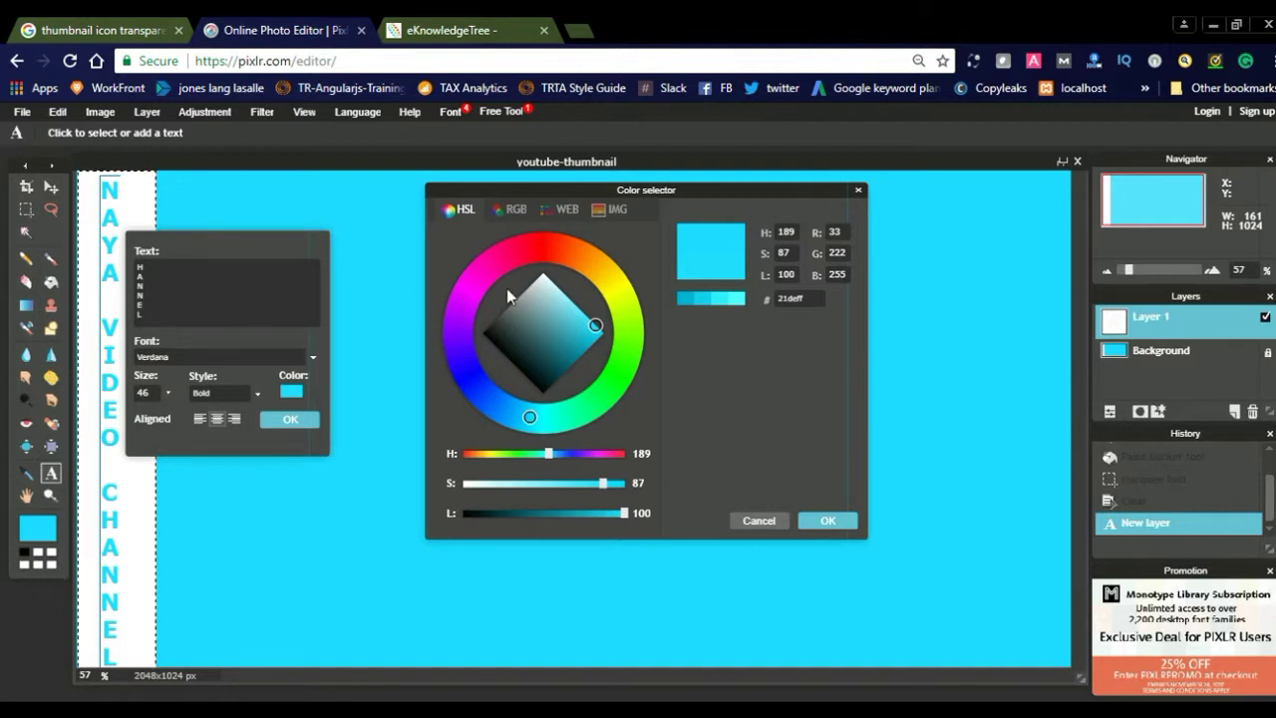
left_click(553, 250)
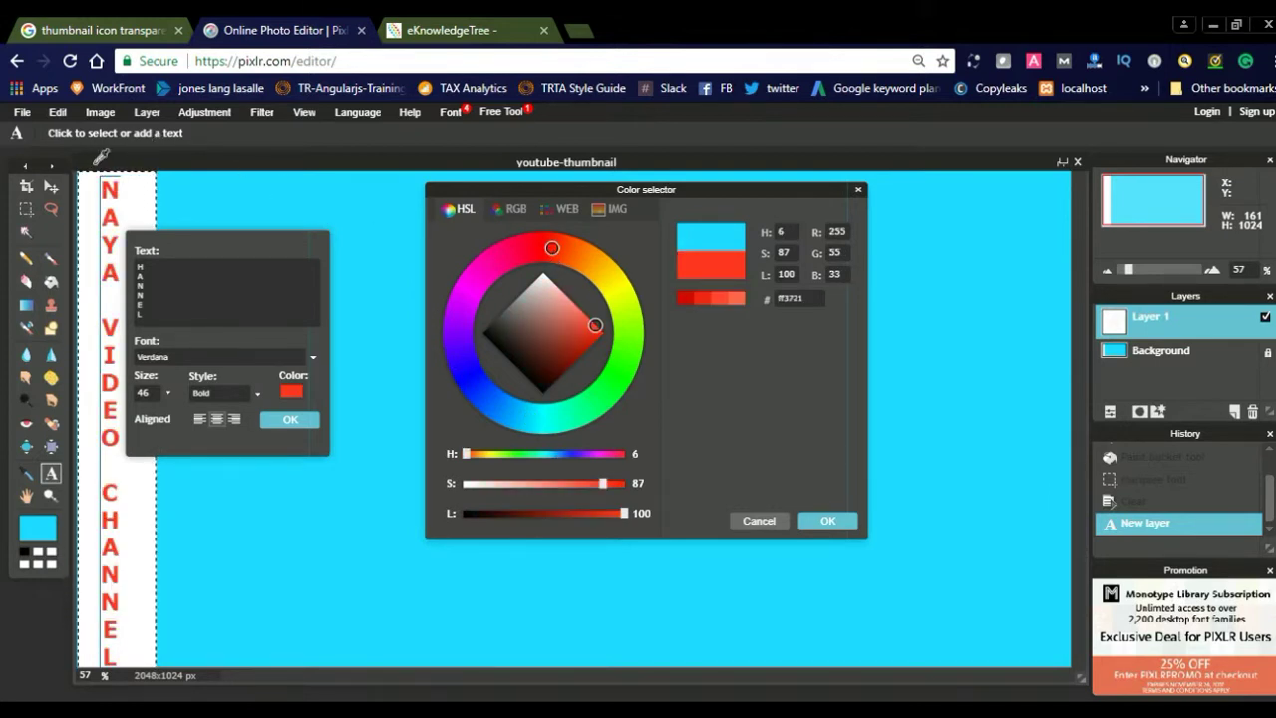
left_click(826, 520)
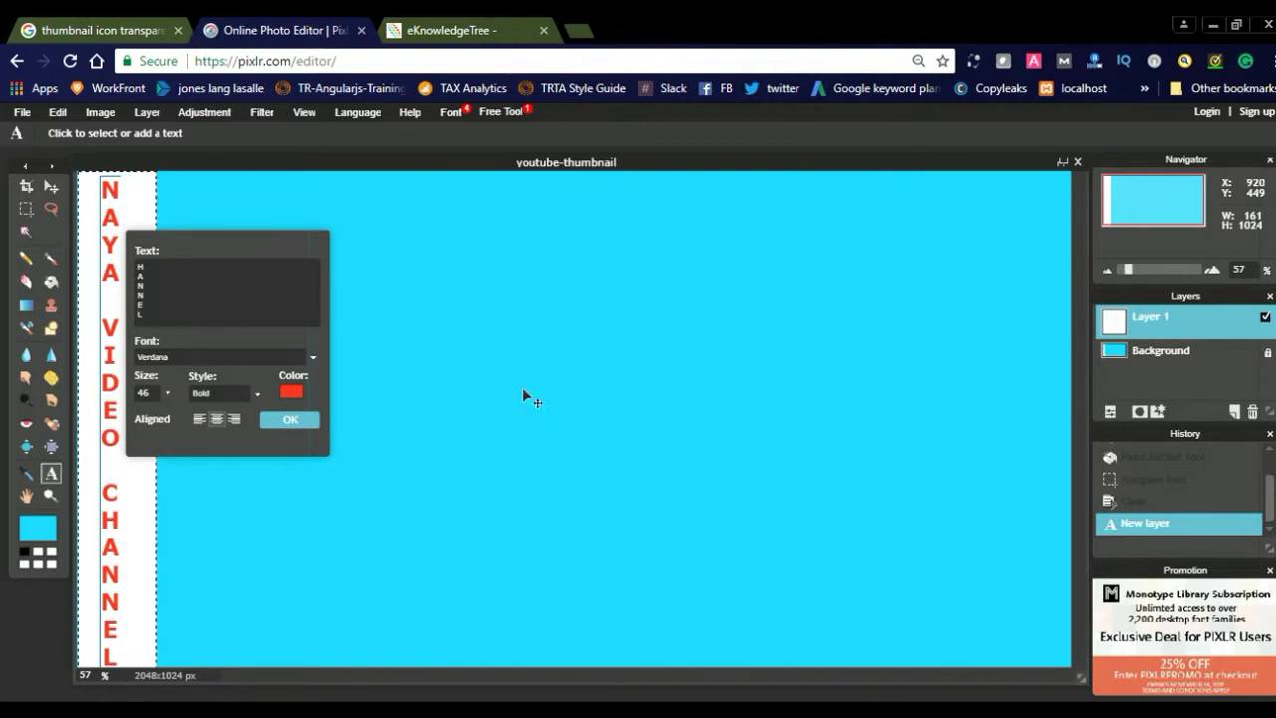
left_click(281, 421)
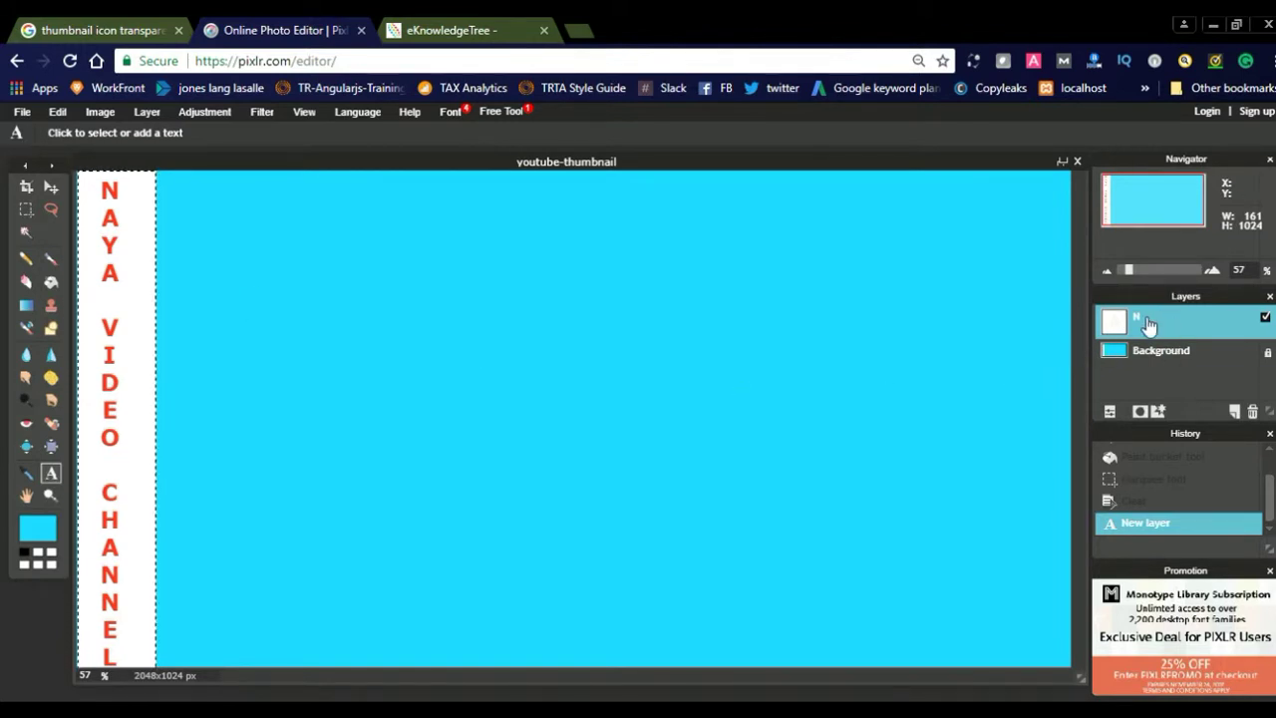
Add a title text on the cyan area reading How to Create / Youtube Thumbnail / Using Pixlr Editor on three lines
left_click(244, 283)
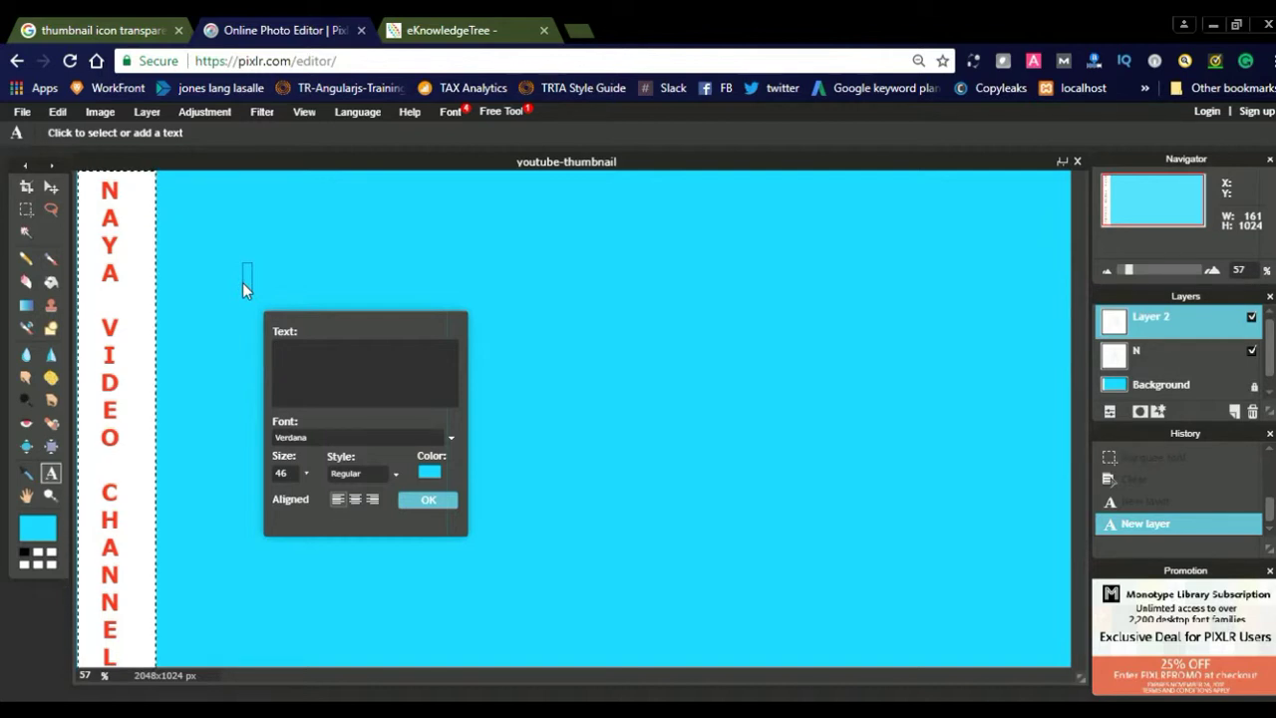
type("How to Create")
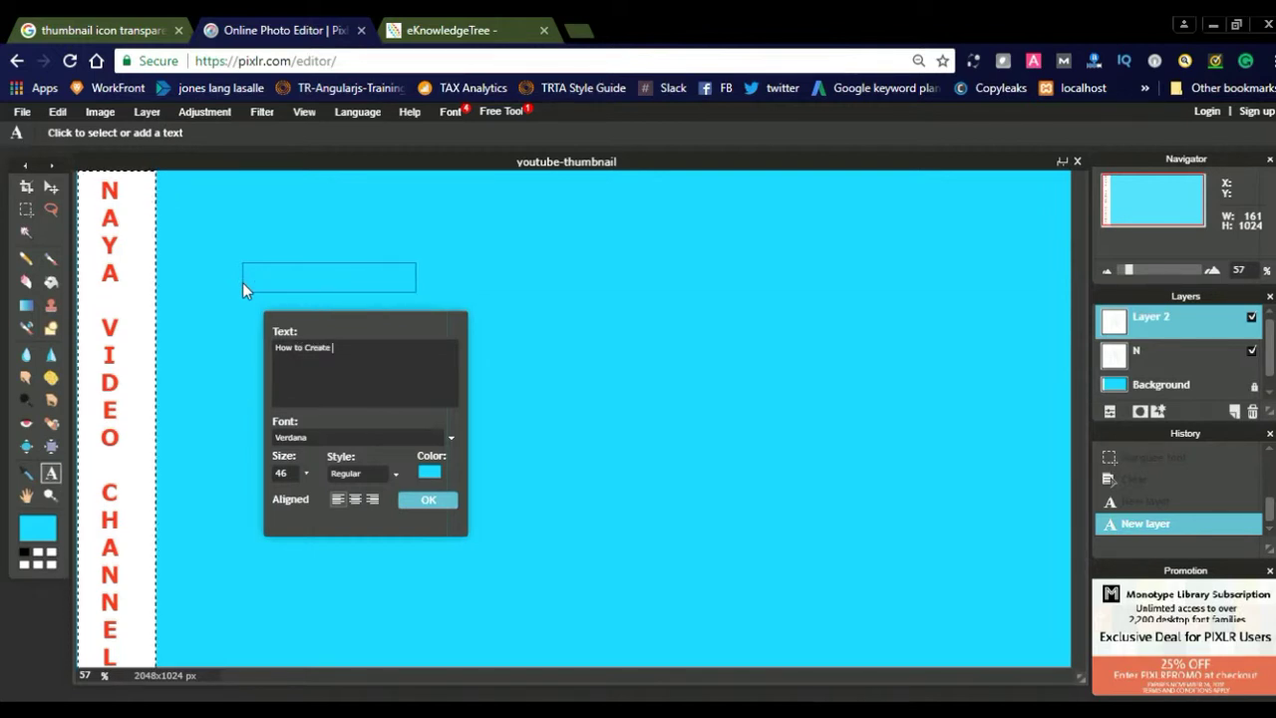
type(" You")
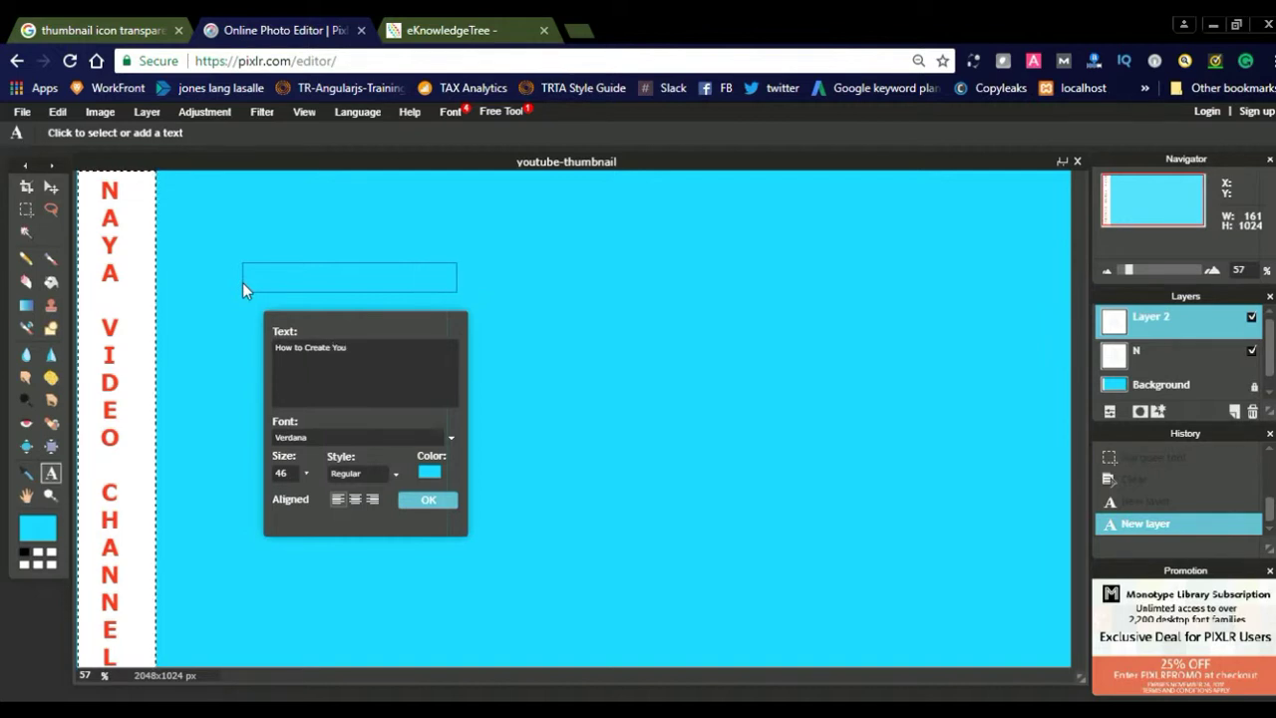
type("tube")
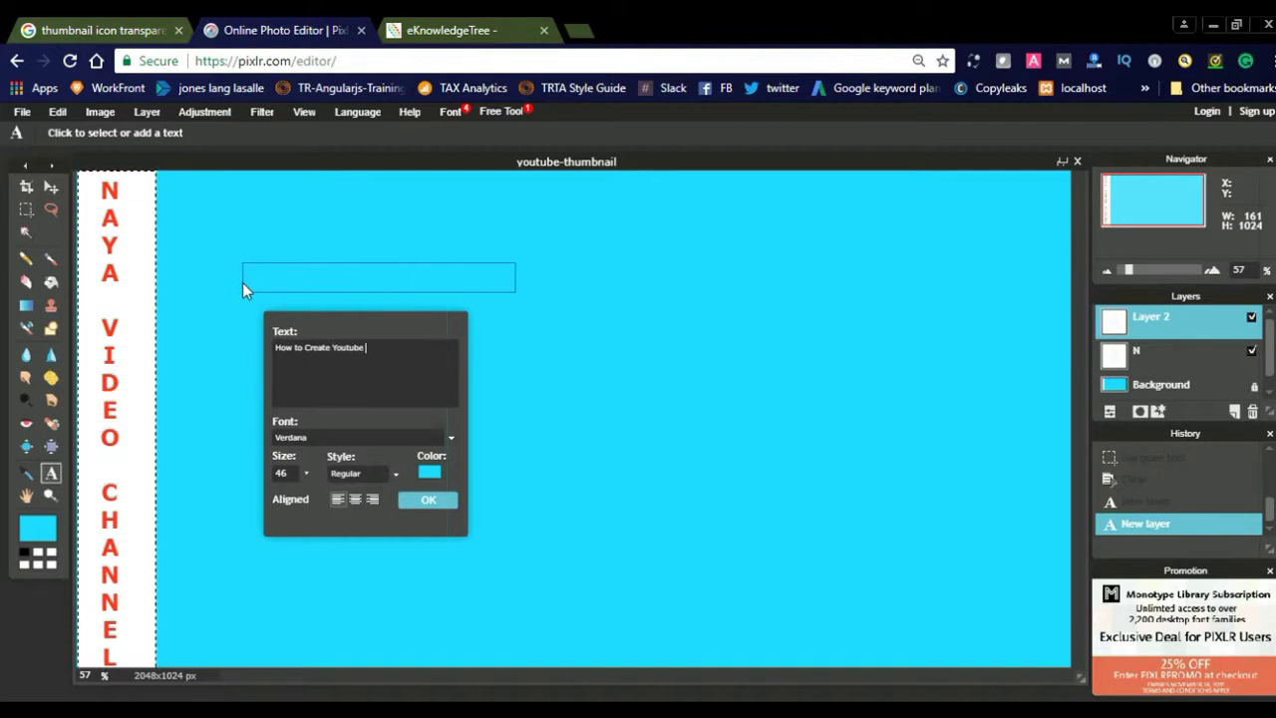
type(" Thumb")
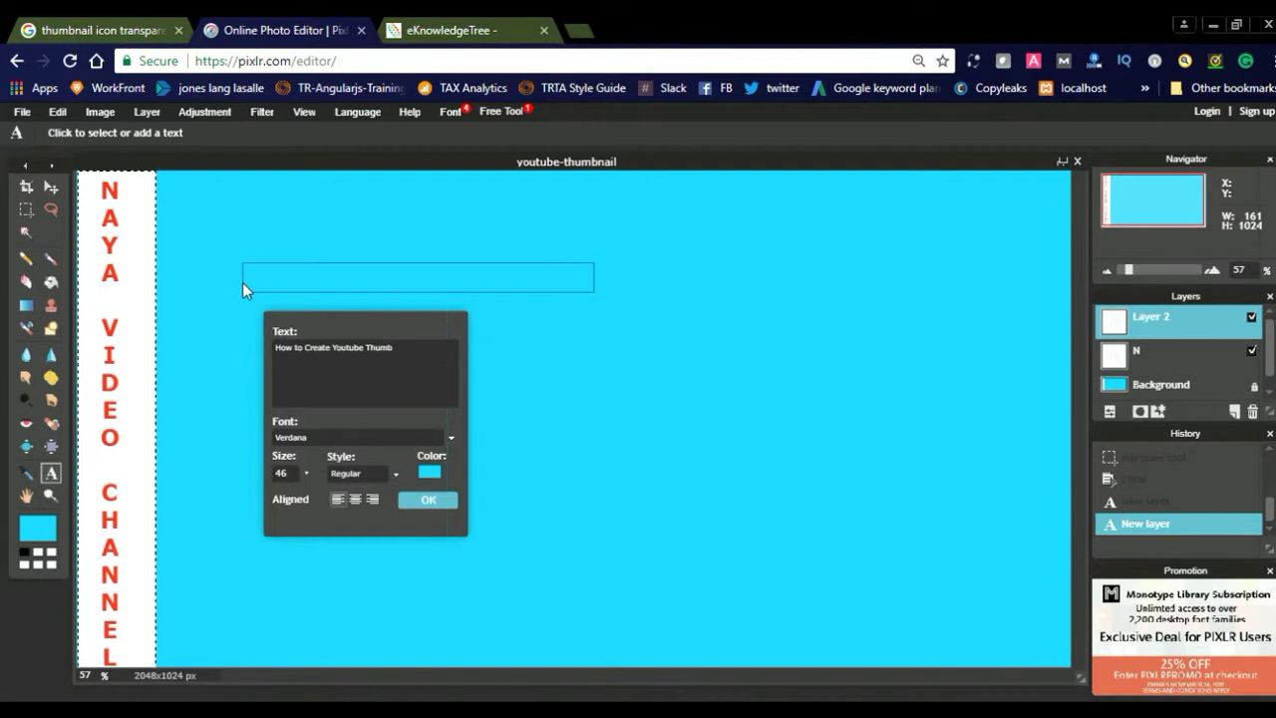
type("nail")
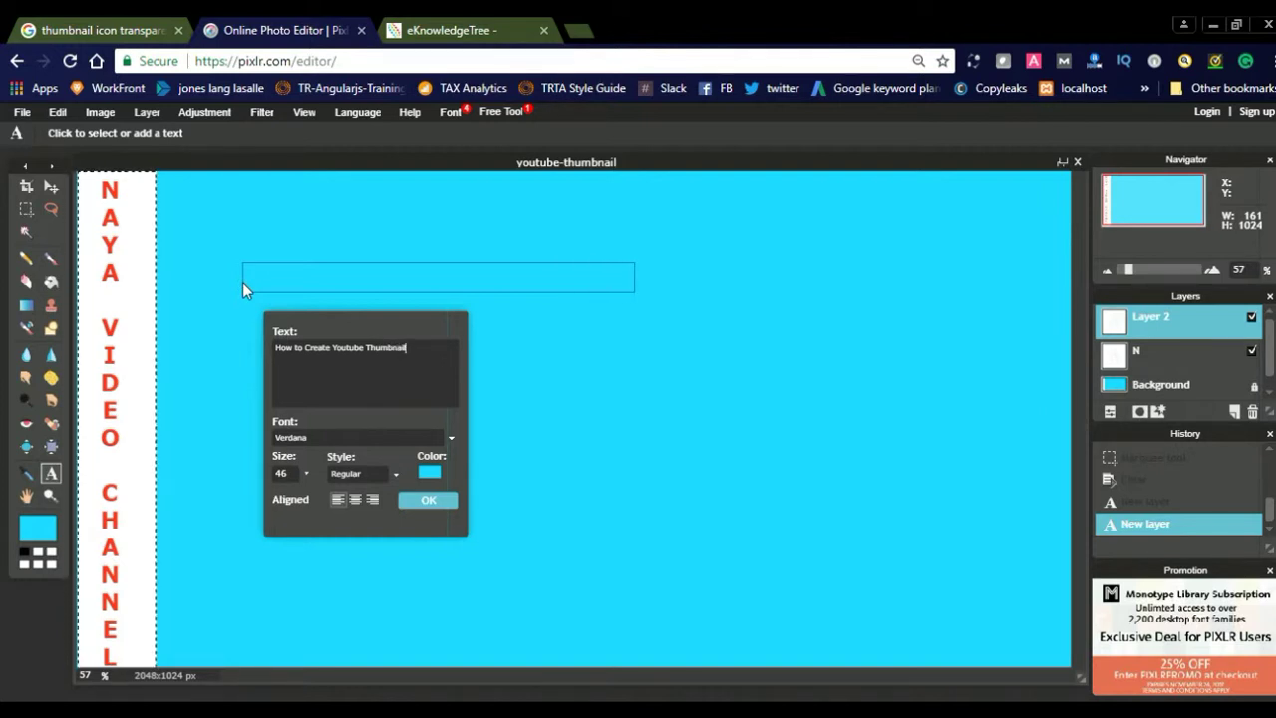
key("Return")
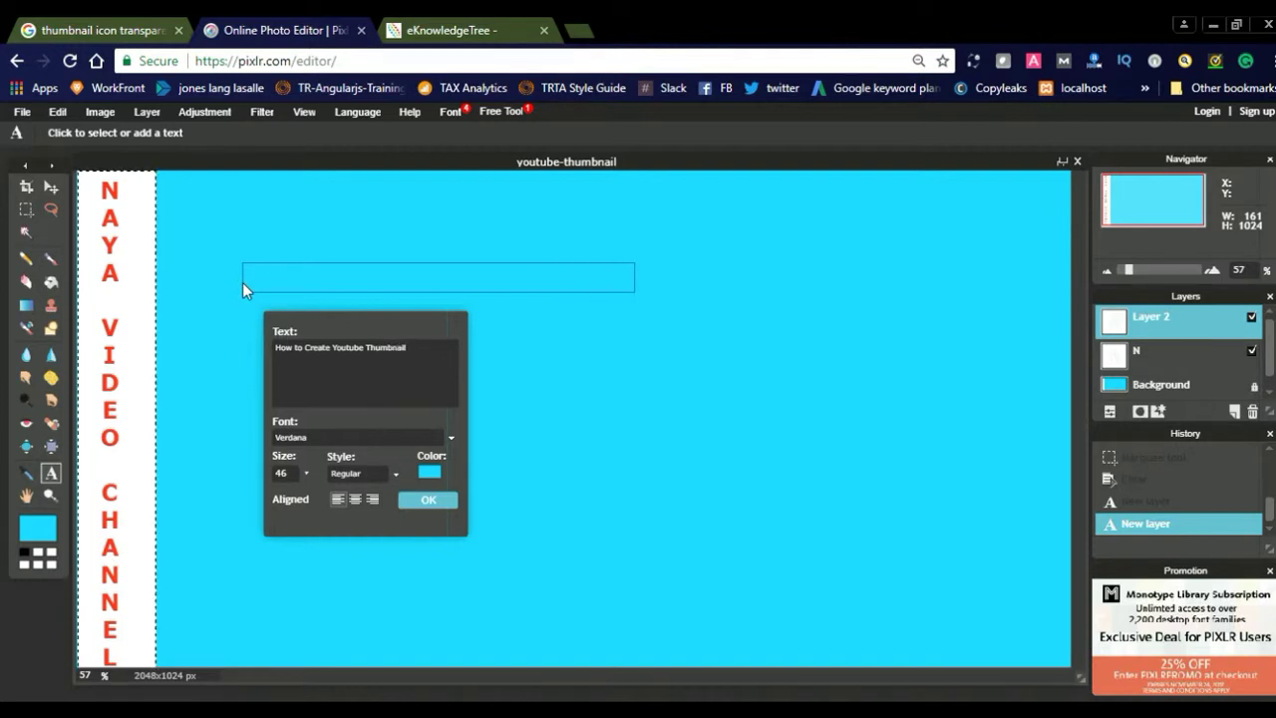
type("Usi")
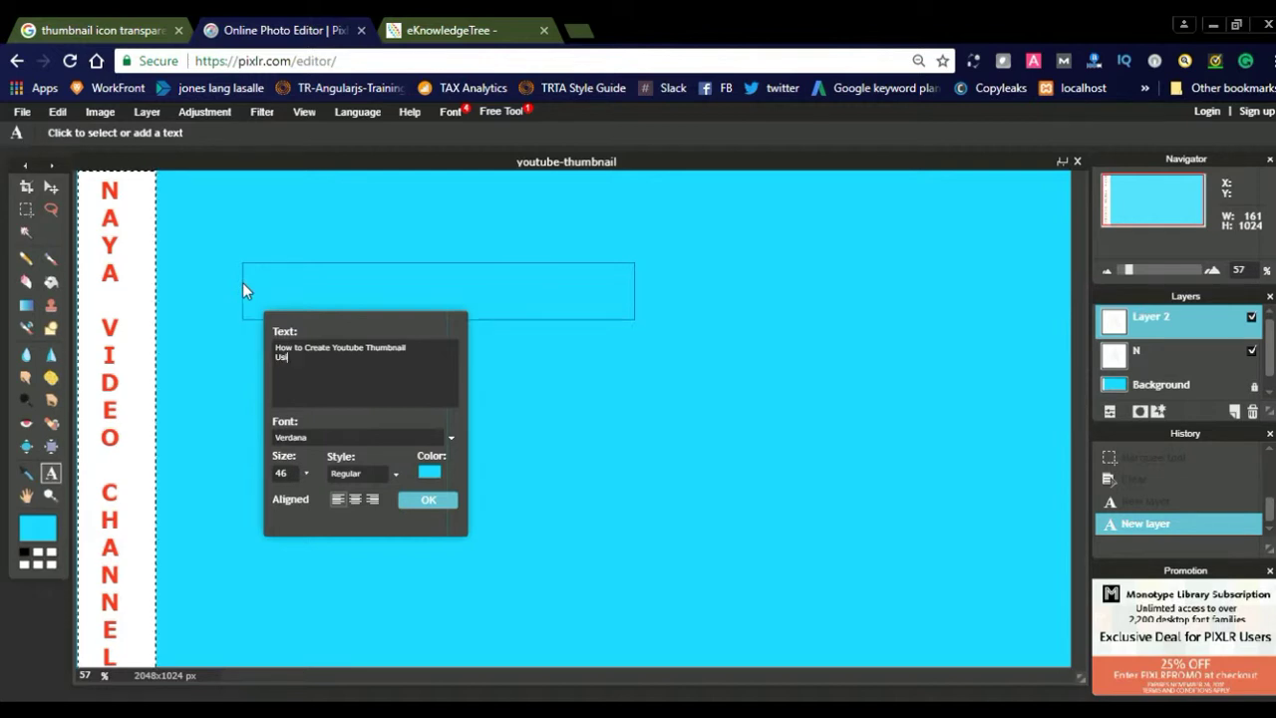
type("ng Pixlr Editor")
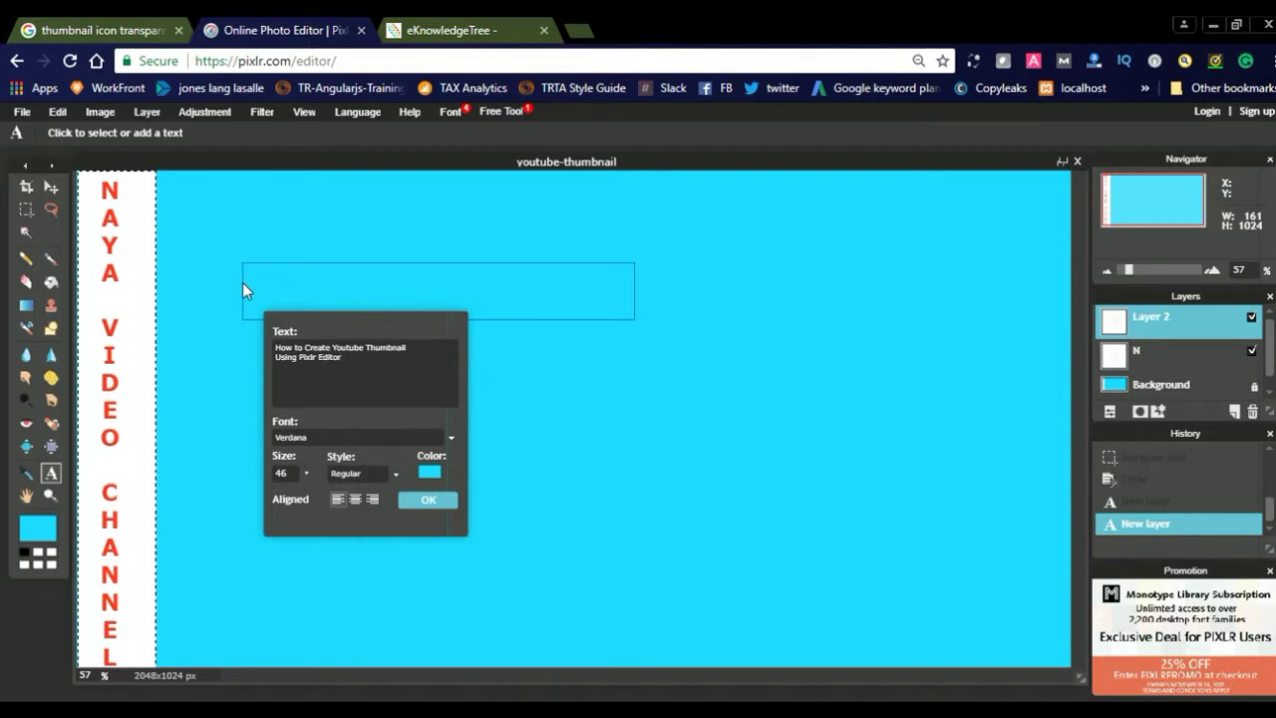
left_click(333, 348)
key("Return")
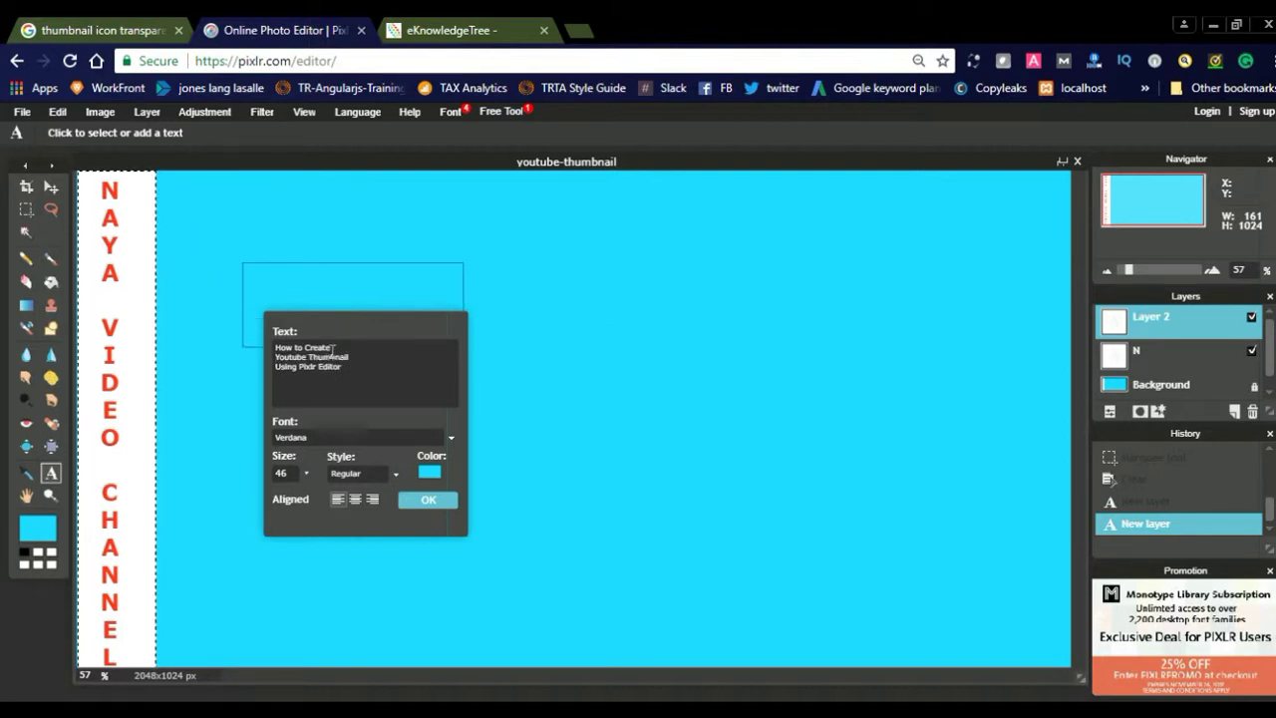
Set the title text's size to 125
double_click(296, 472)
type("120")
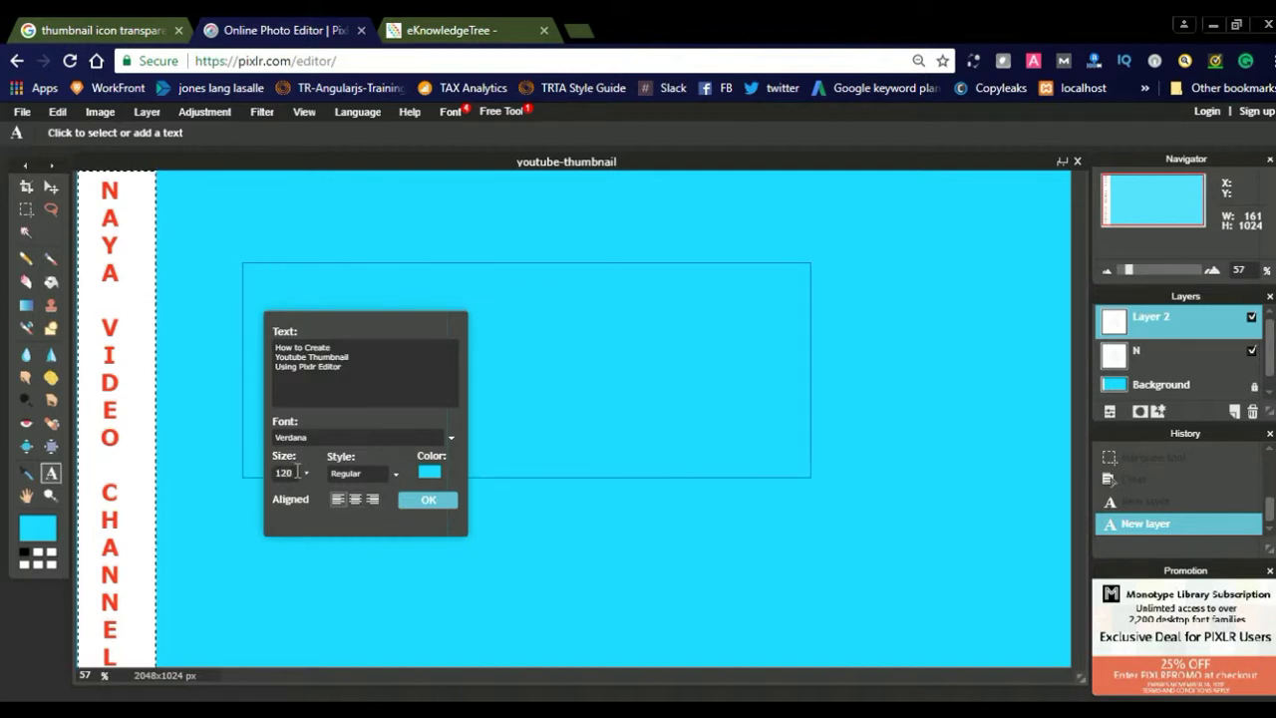
key("BackSpace")
type("5")
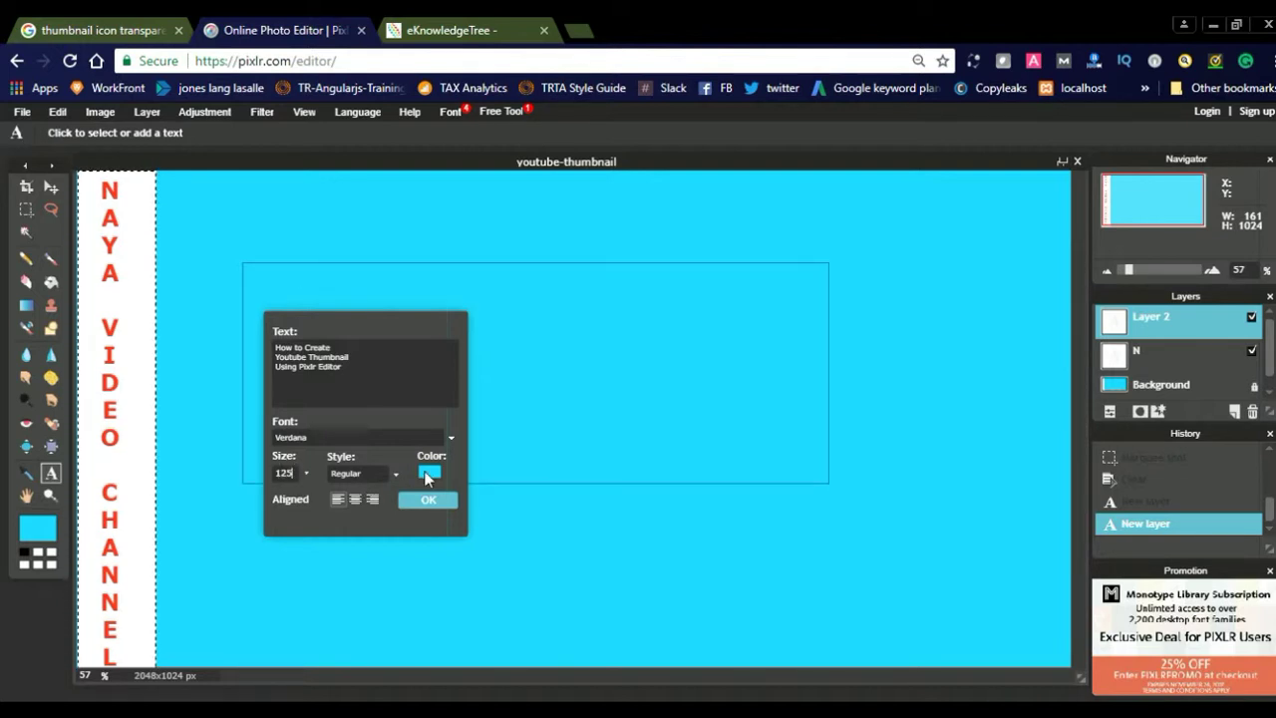
Colour the title text white (#ffffff)
left_click(428, 472)
left_click(736, 297)
left_click(736, 297)
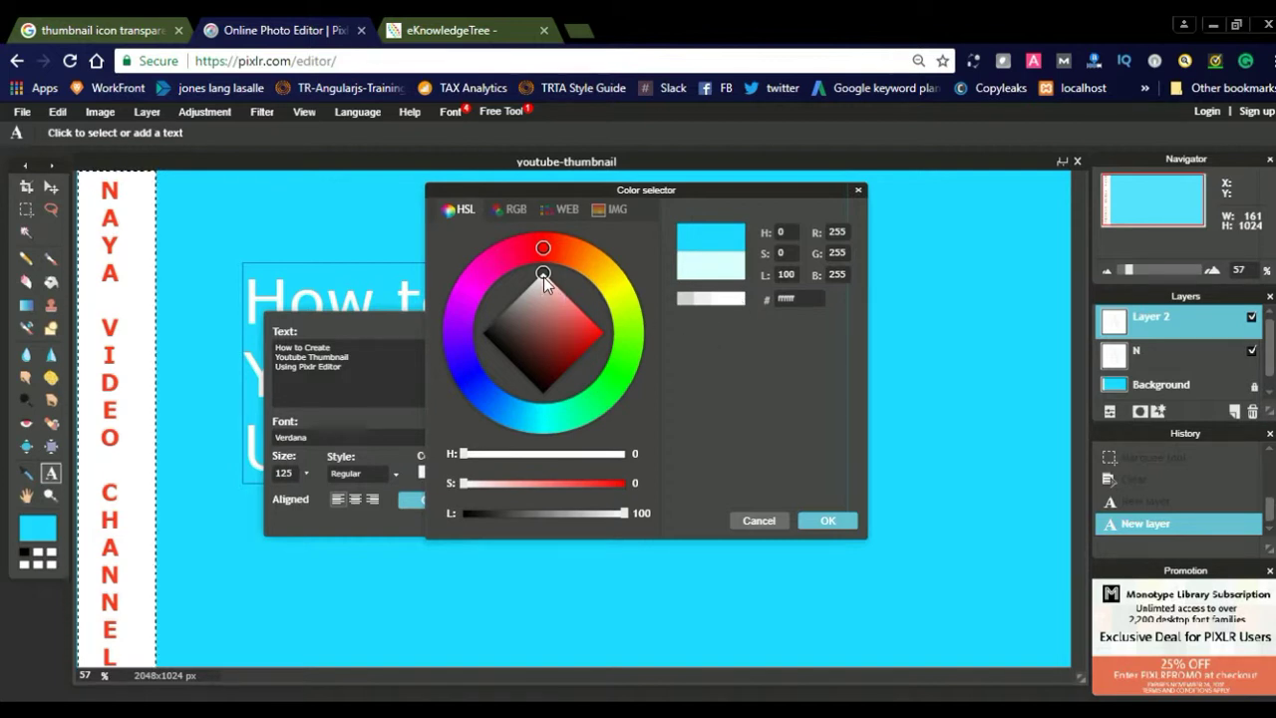
left_click(544, 277)
left_click(740, 298)
left_click(826, 522)
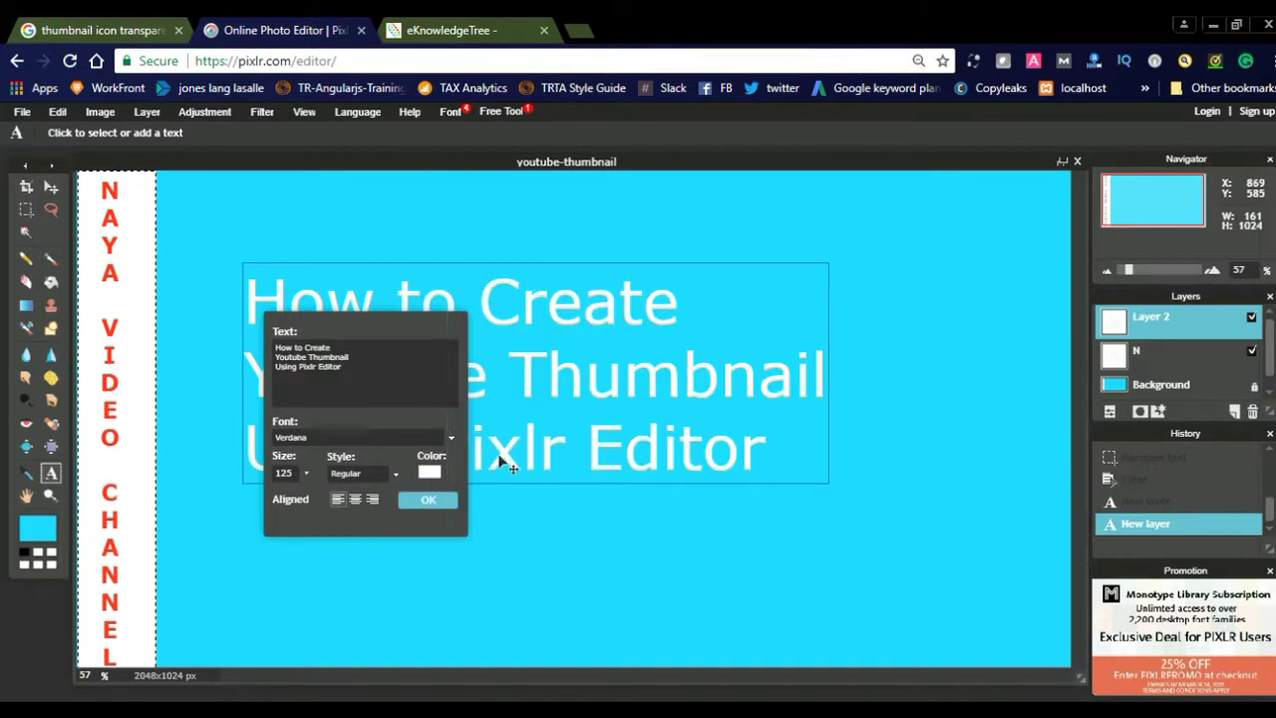
Set the title text's size to 140 and break the line between Youtube and Thumbnail
left_click(306, 474)
left_click(288, 473)
key("BackSpace")
key("BackSpace")
type("40")
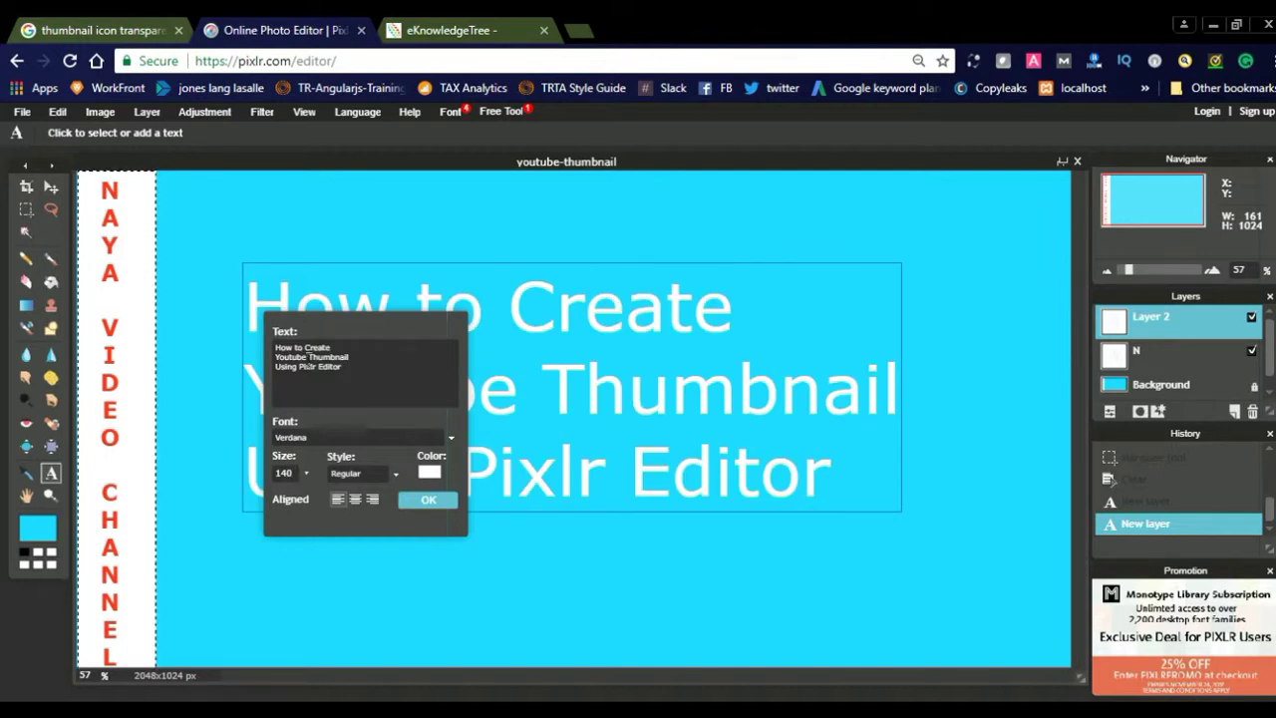
left_click(309, 357)
key("Return")
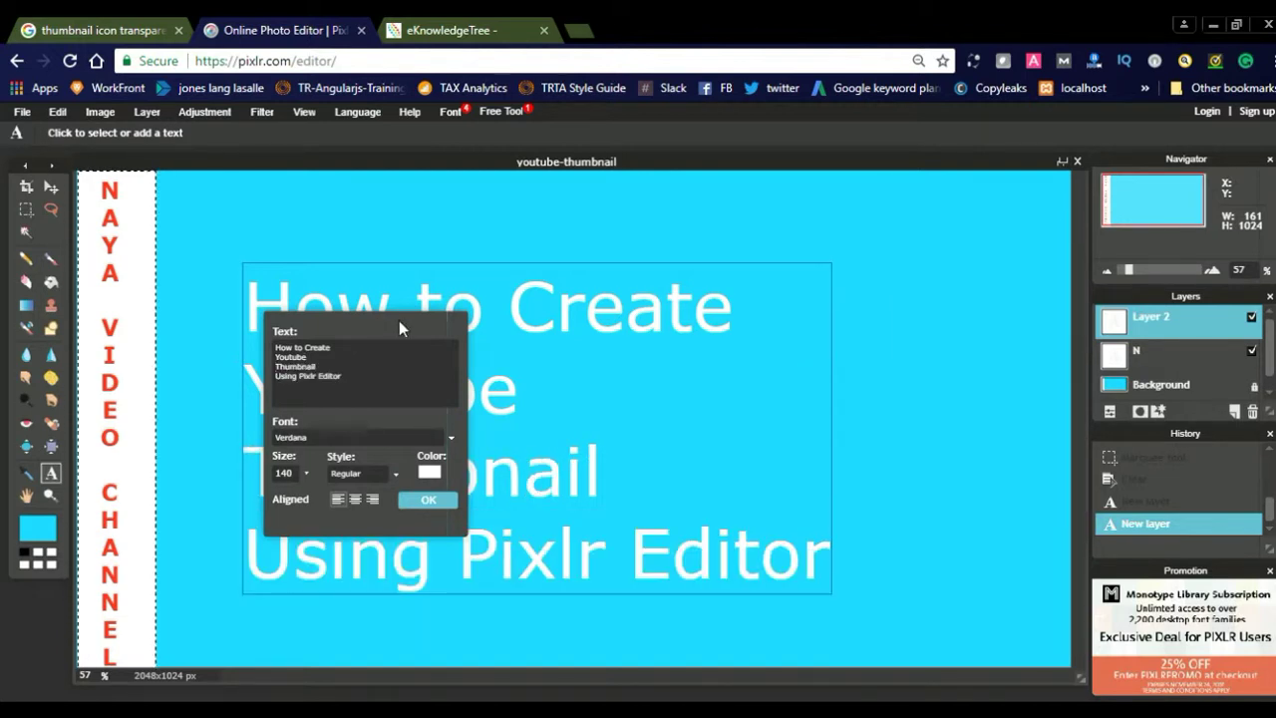
Make the title text bold and position it close beside the white strip, roughly centred vertically
left_click_drag(383, 322, 1013, 300)
left_click_drag(291, 311, 221, 302)
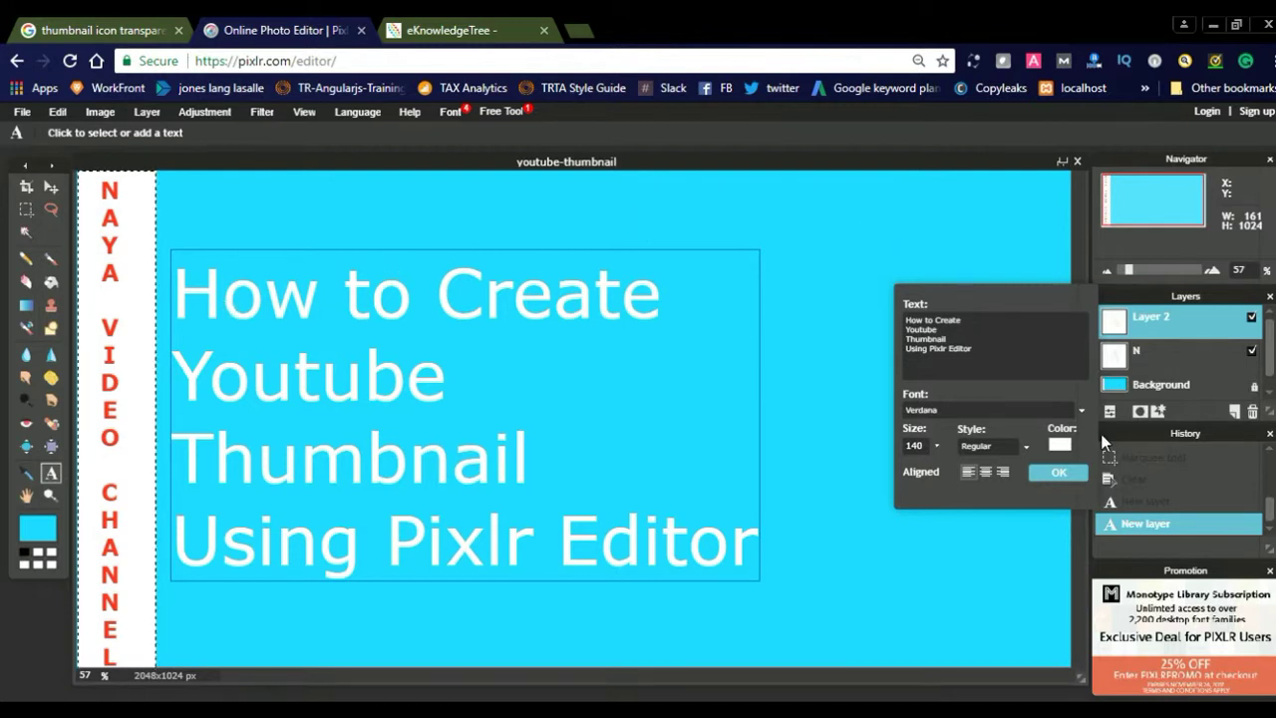
left_click(1012, 442)
left_click(995, 480)
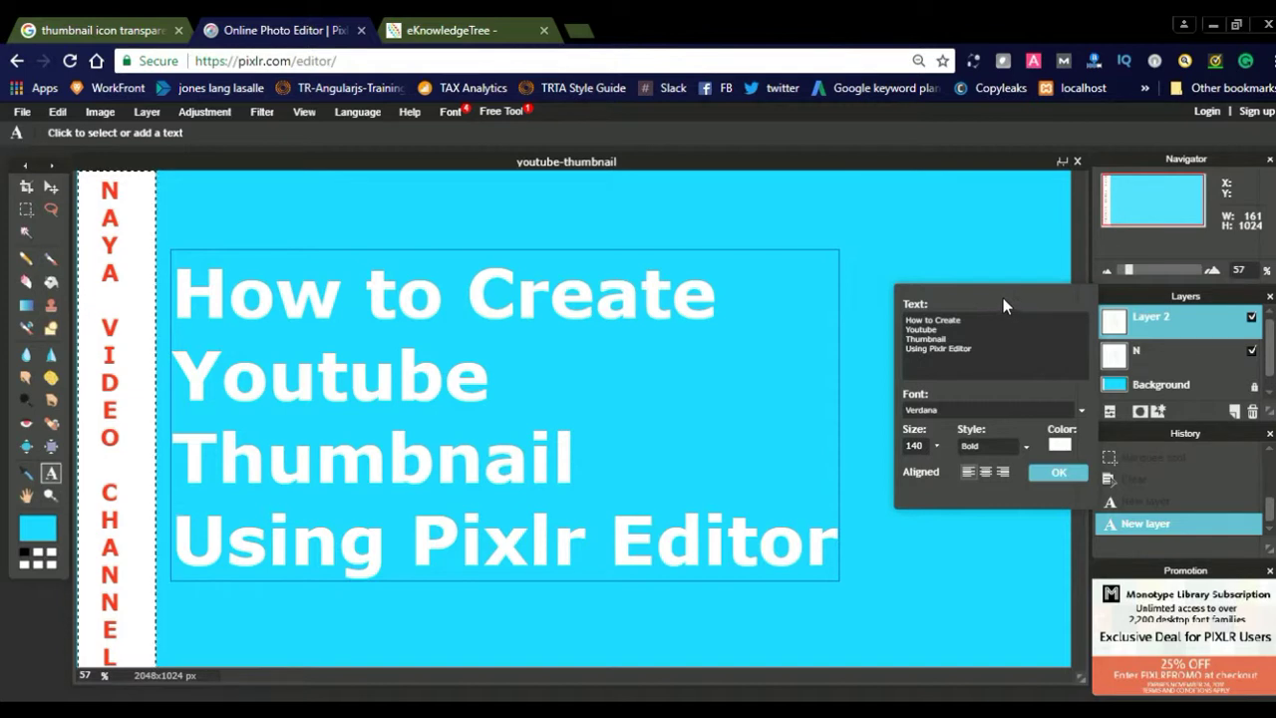
left_click_drag(265, 294, 255, 309)
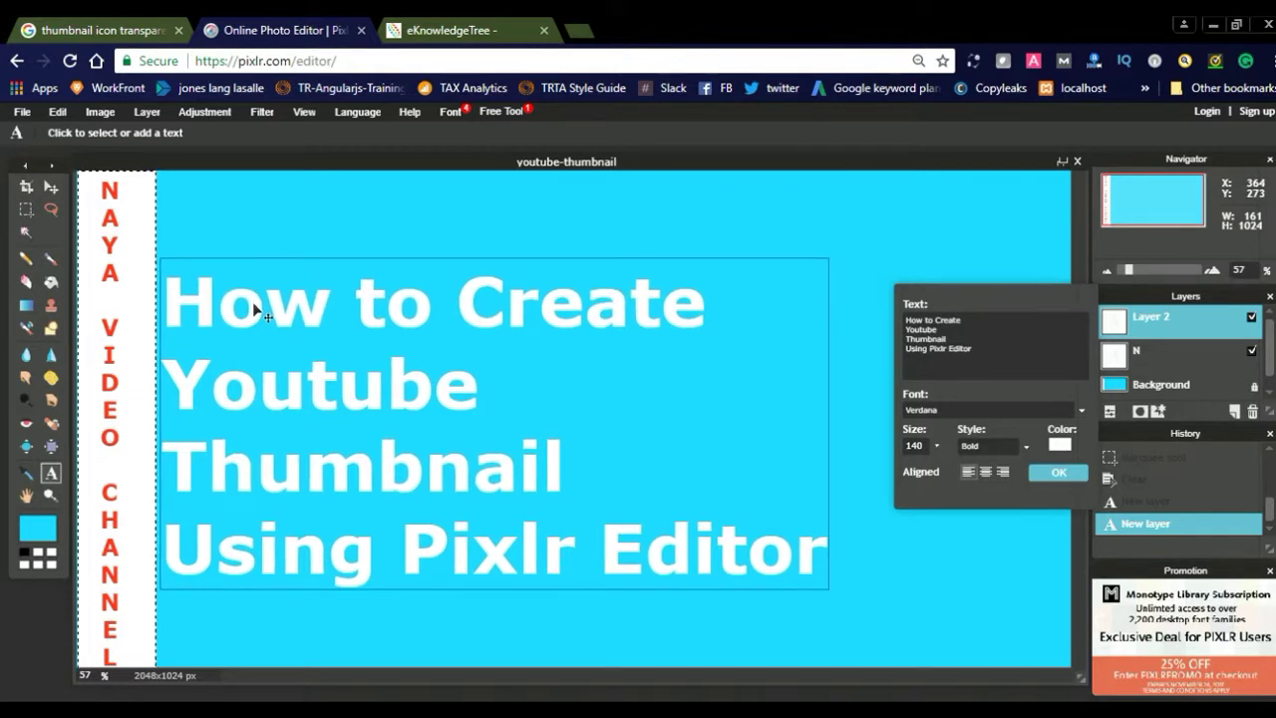
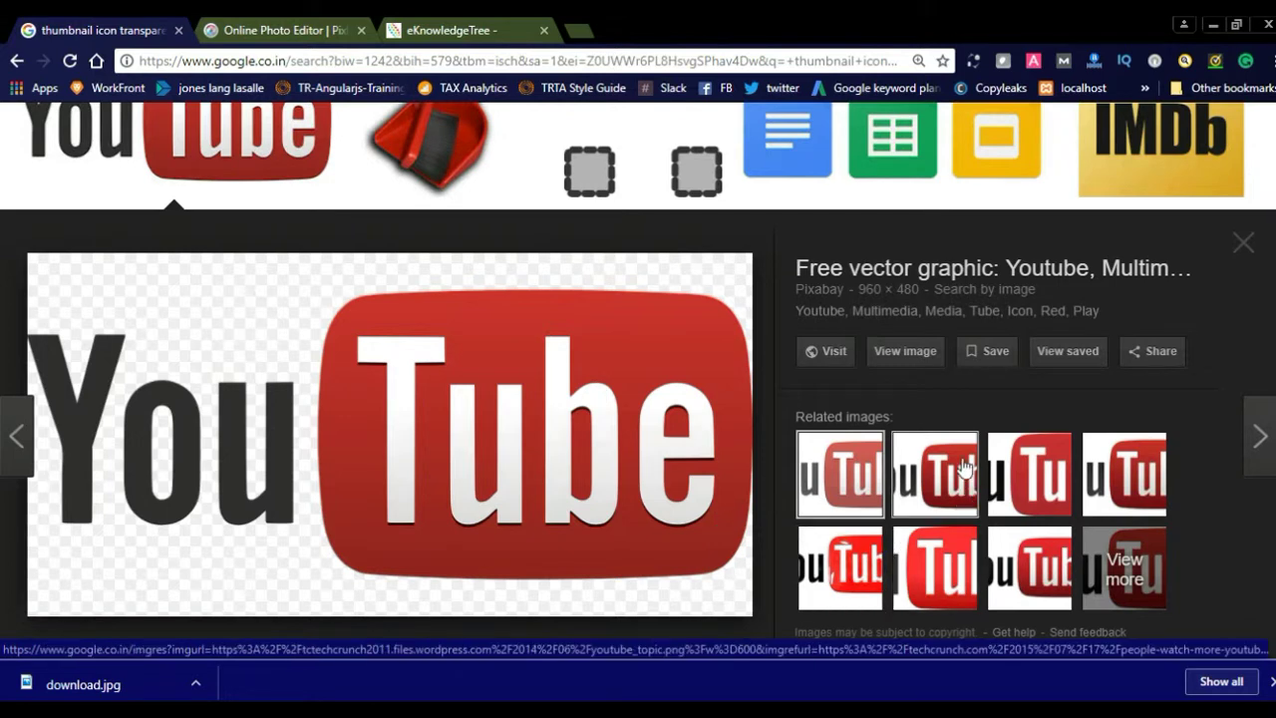
Choose the 513 × 187 YouTube logo with the TM mark among the related images and save it to the Desktop as youtube-logo PNG
left_click(919, 465)
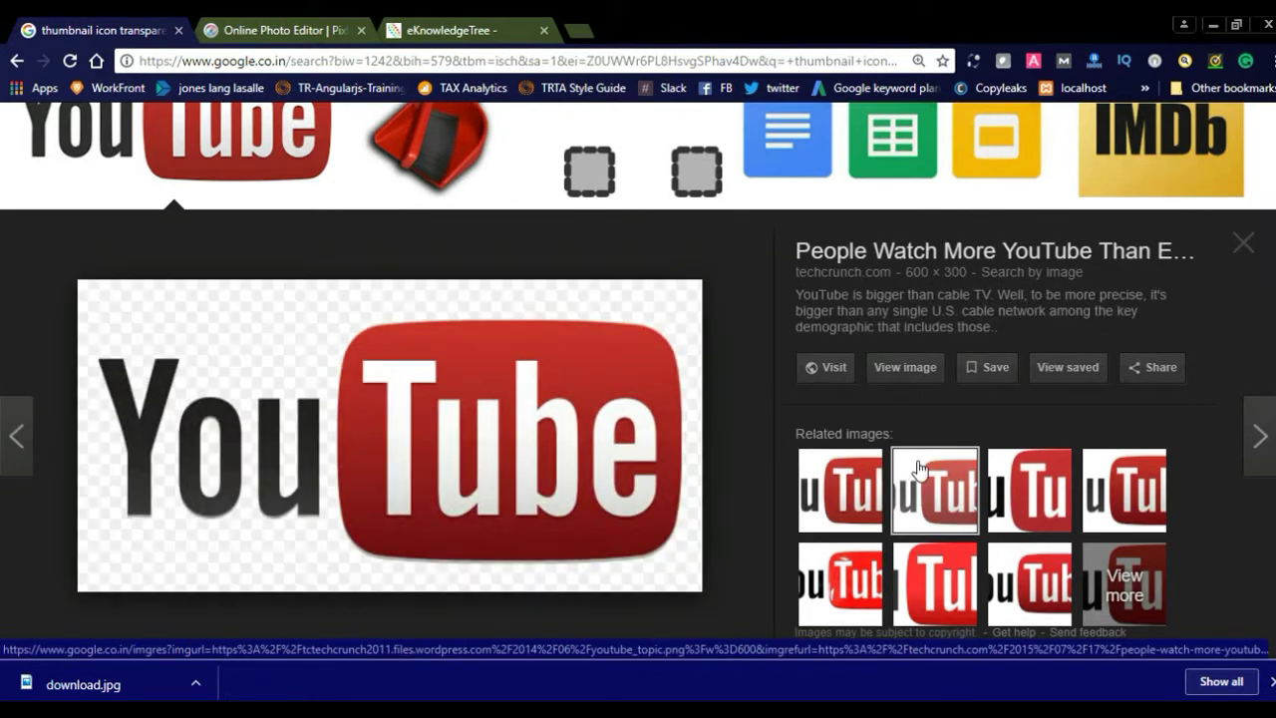
left_click(1025, 485)
left_click(1117, 479)
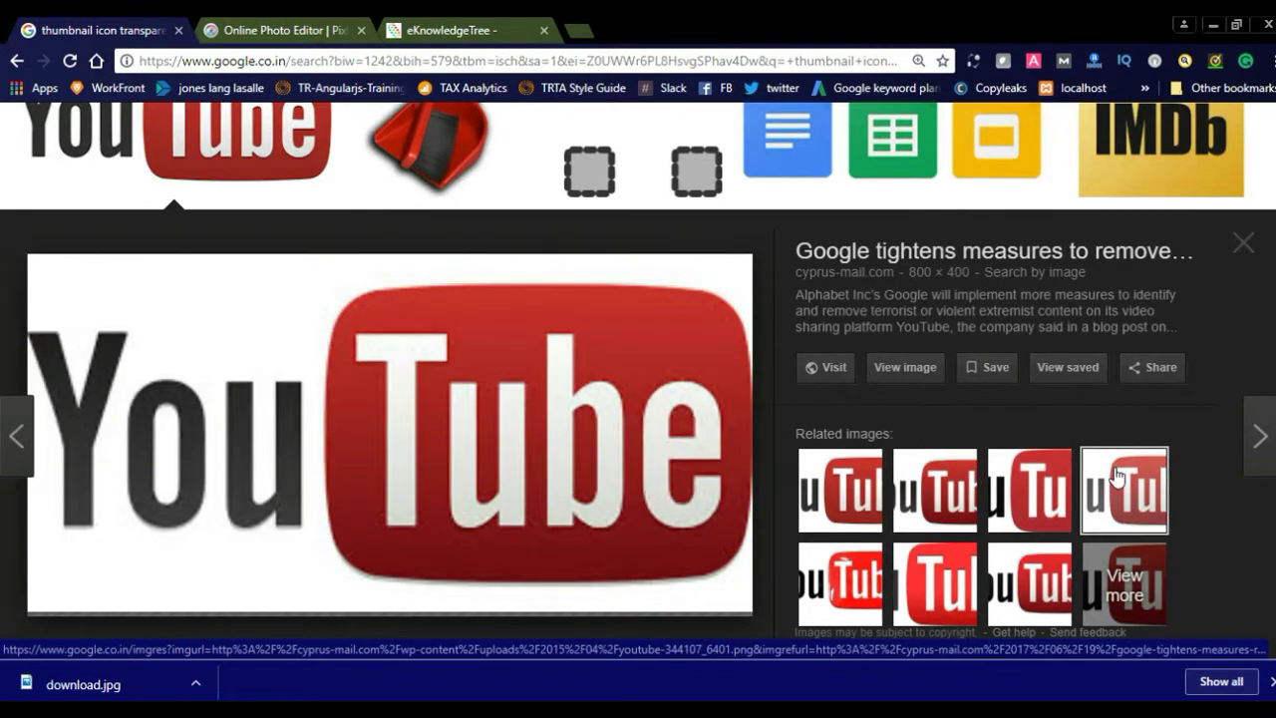
left_click(935, 578)
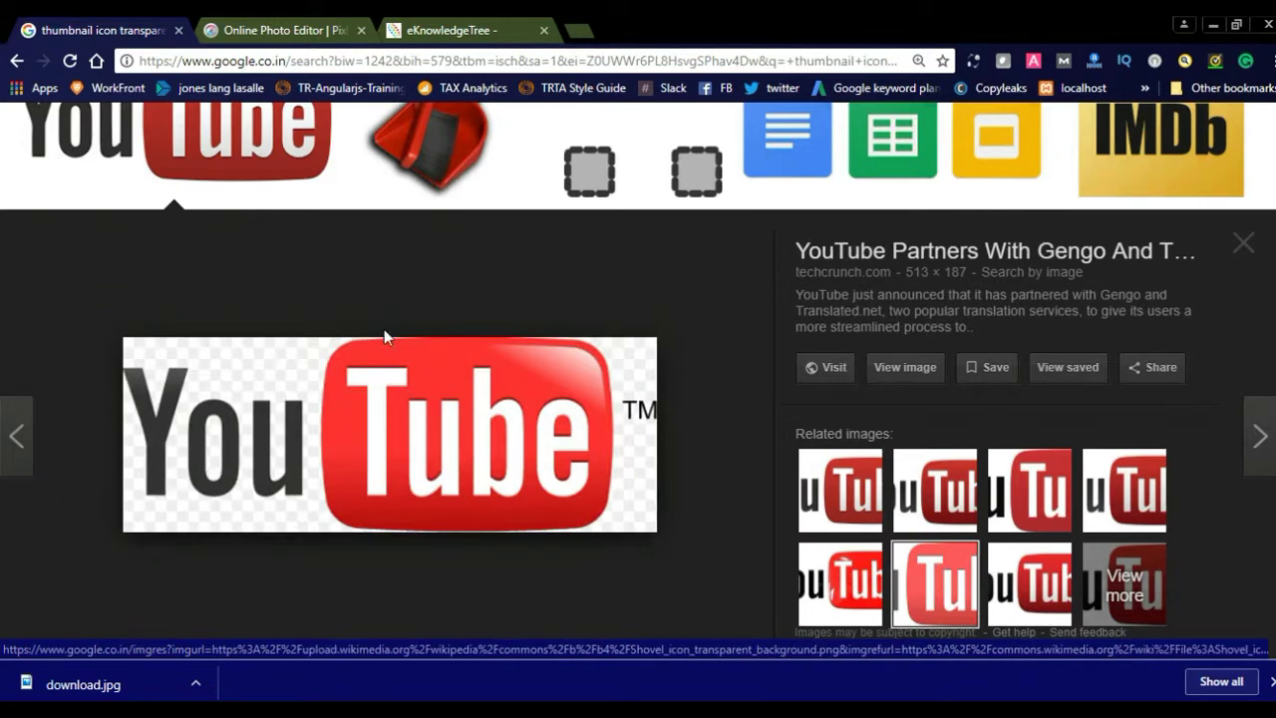
right_click(180, 375)
left_click(225, 547)
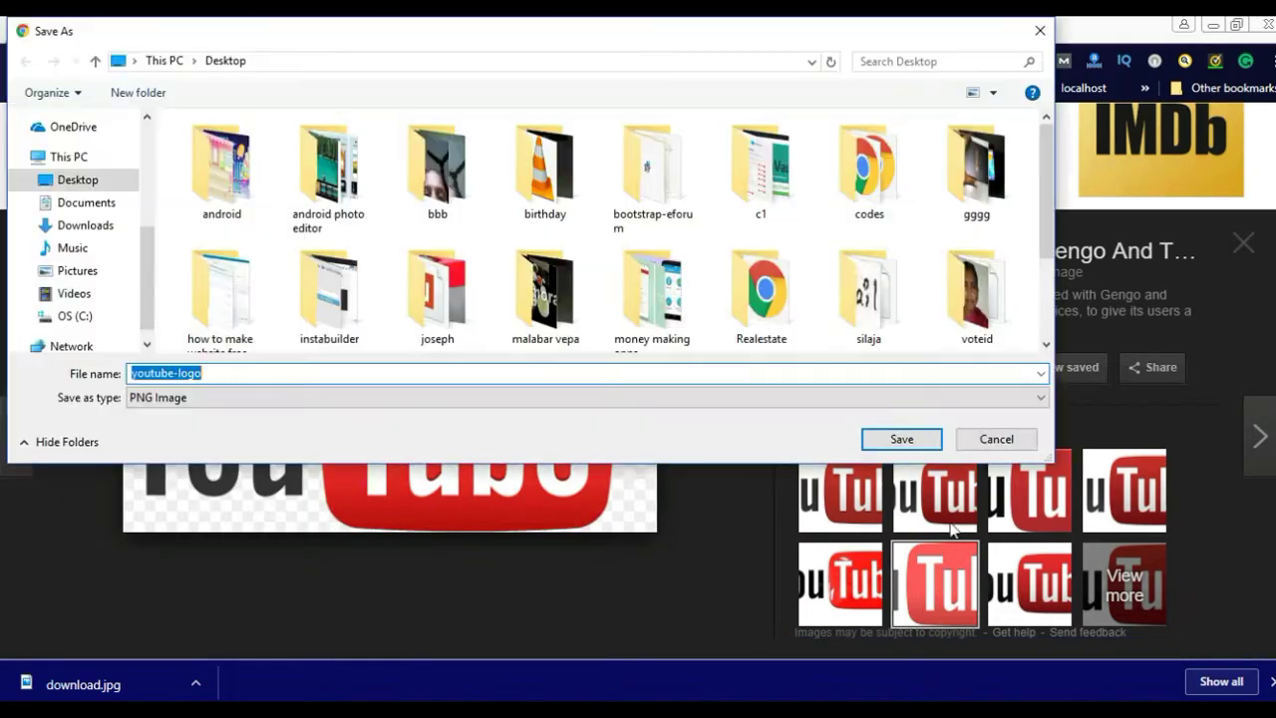
left_click(902, 437)
Switch back to Pixlr Editor and open the youtube-logo image from the Desktop
left_click(210, 30)
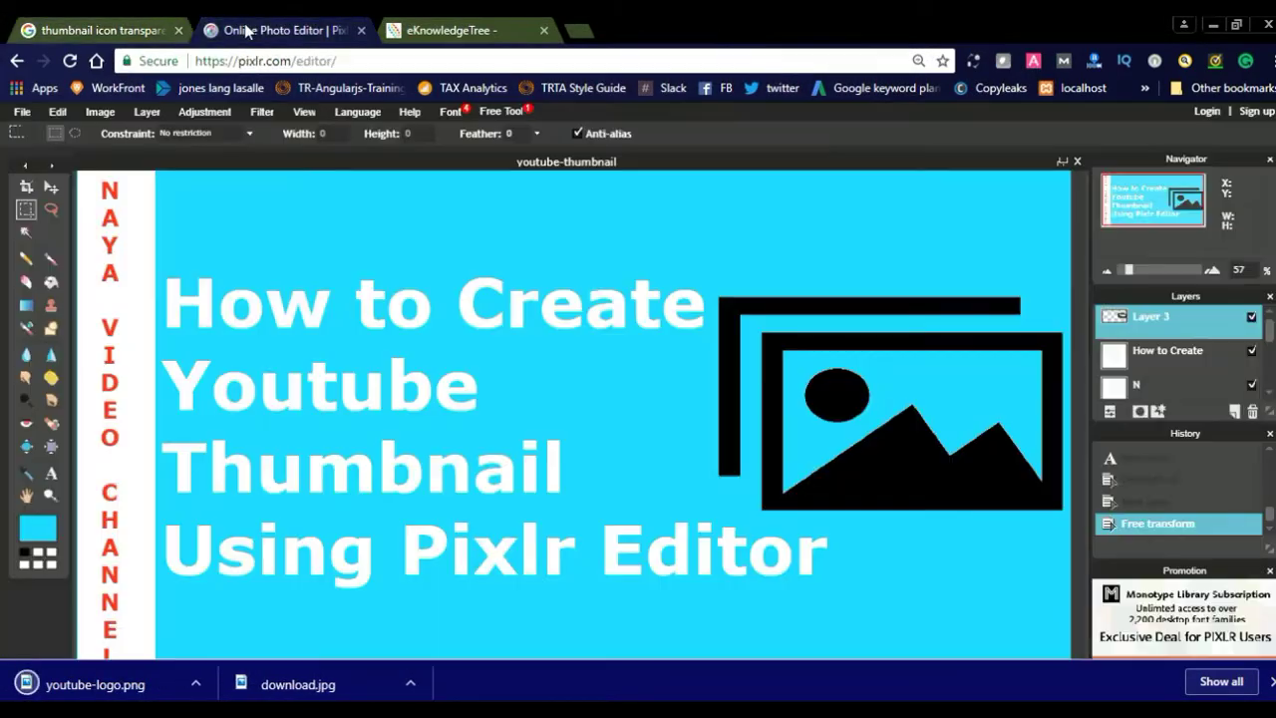
left_click(22, 112)
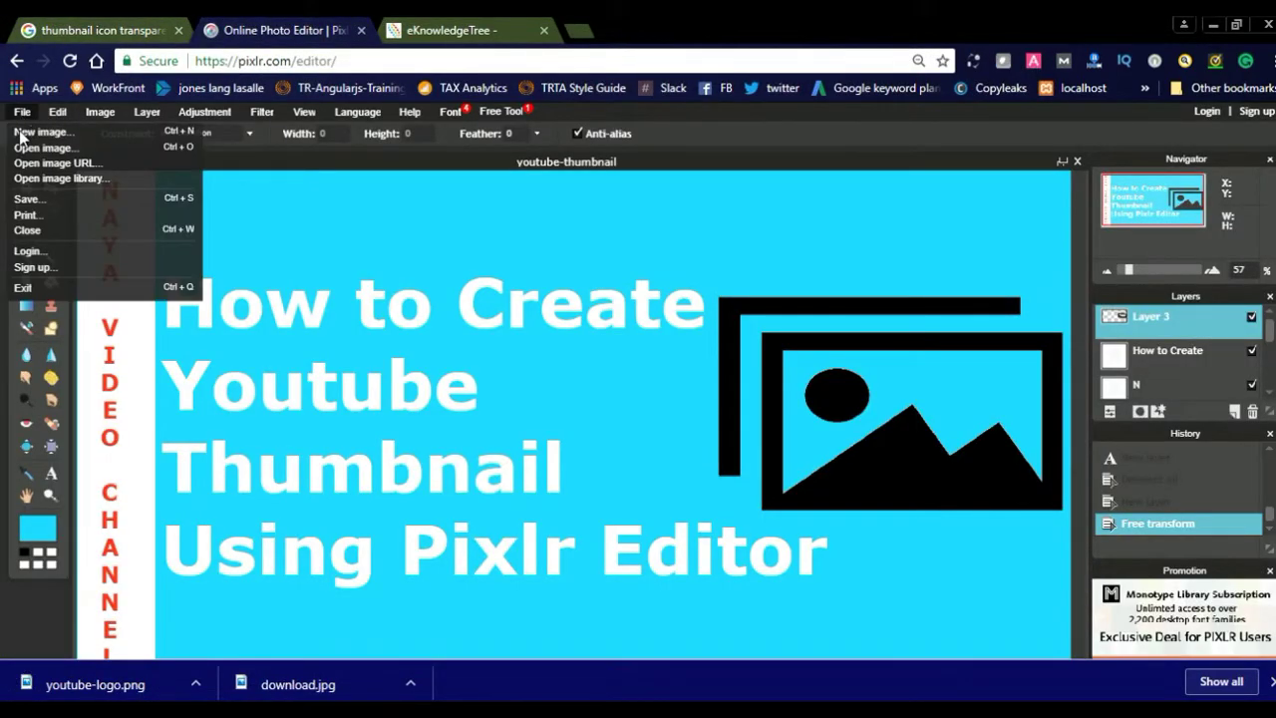
left_click(28, 144)
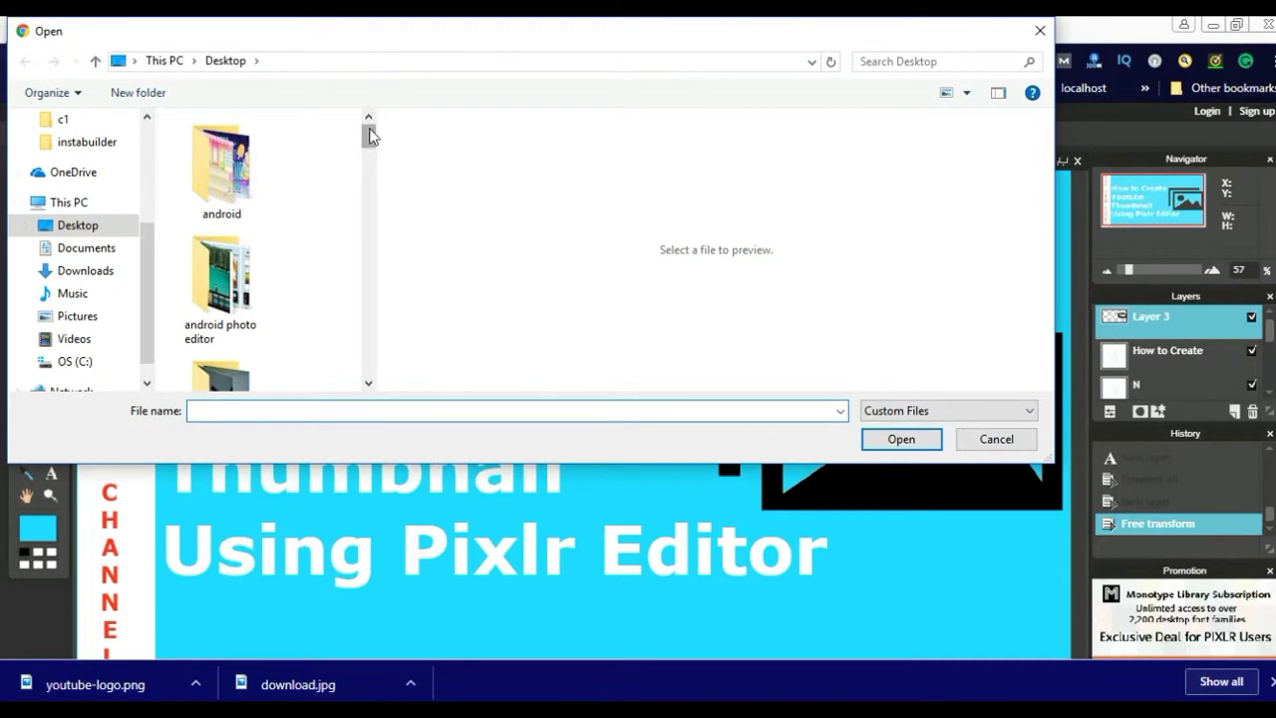
left_click_drag(368, 135, 361, 365)
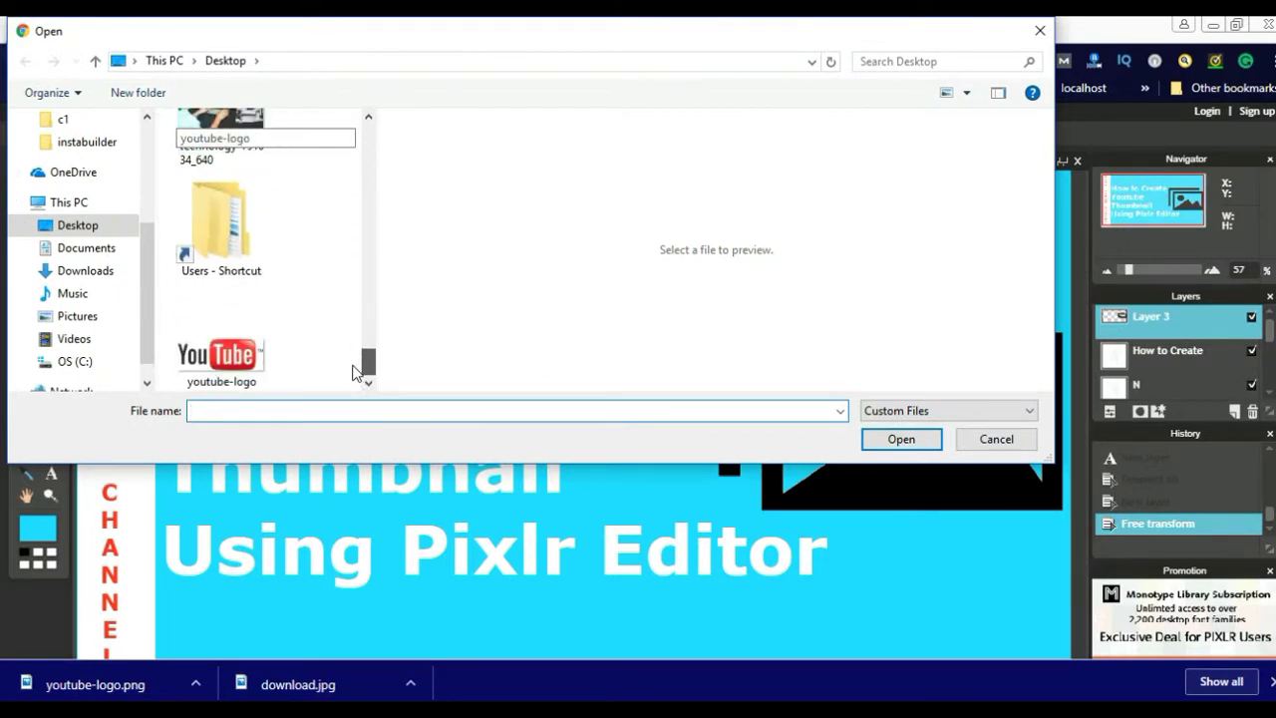
left_click(222, 340)
left_click(868, 441)
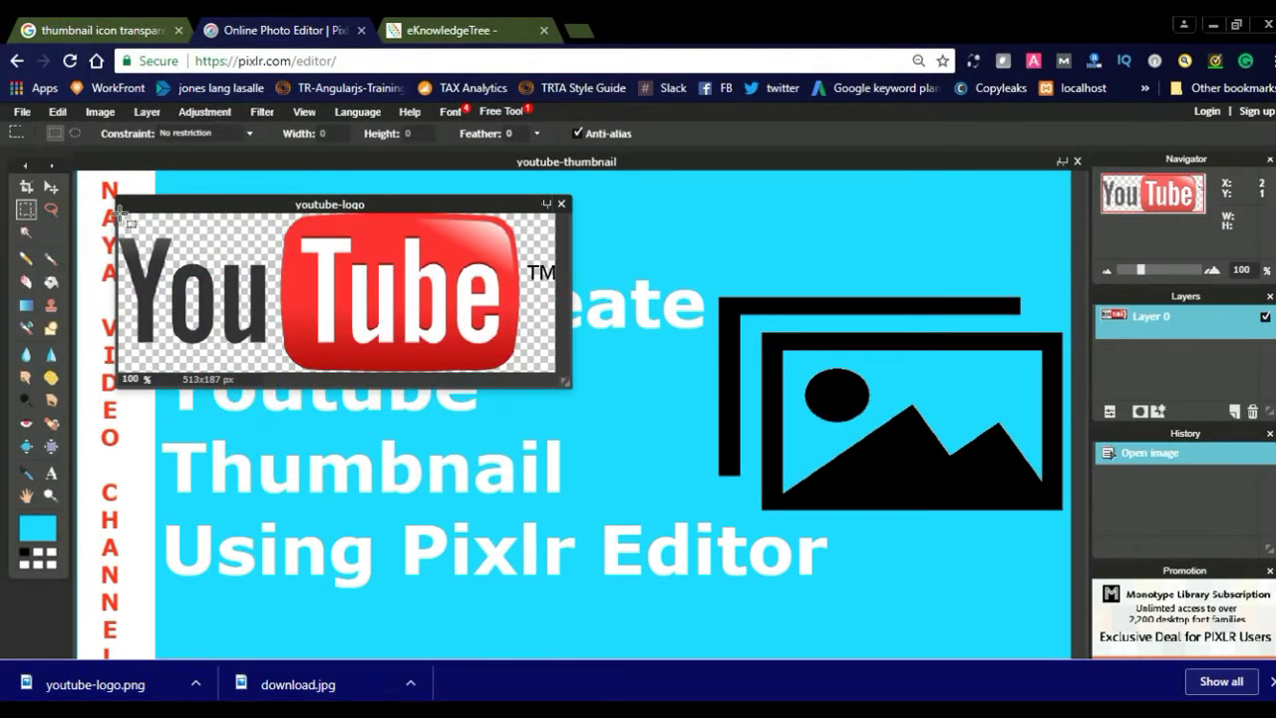
Copy an area about 476 x 187 px of the logo, excluding the TM mark, and paste it into the youtube-thumbnail image
left_click_drag(120, 211, 523, 383)
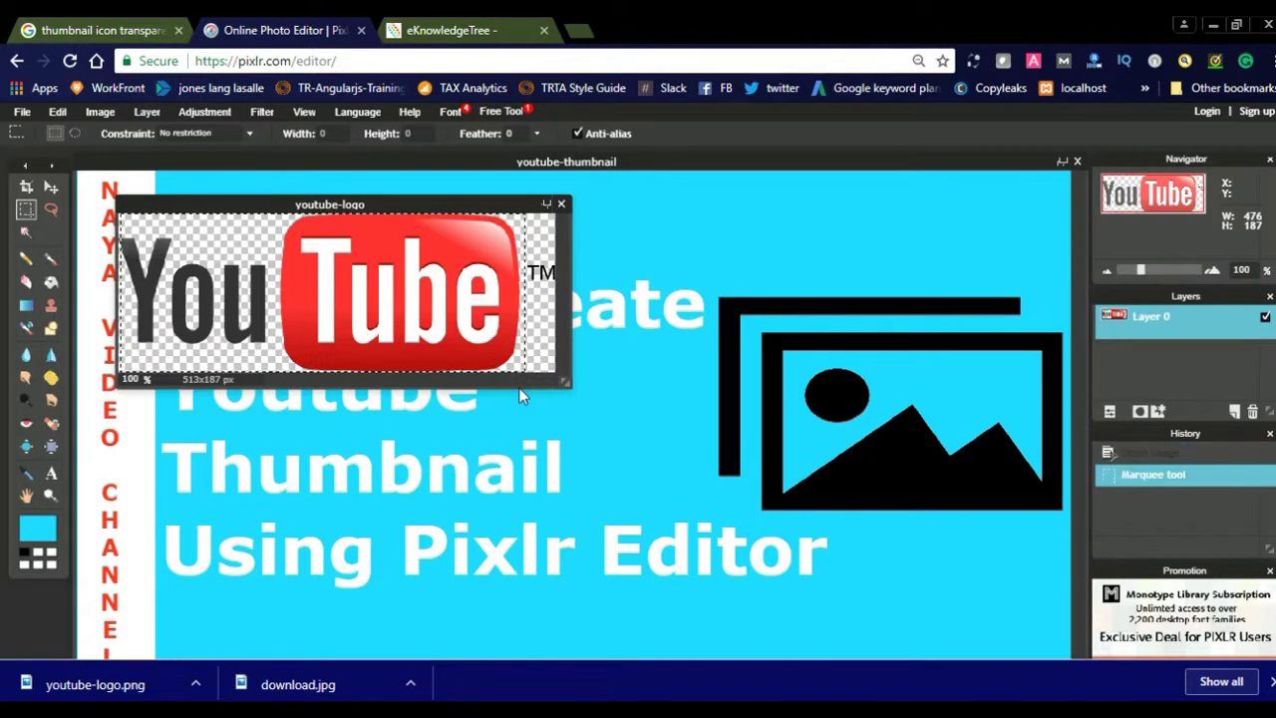
key("ctrl+c")
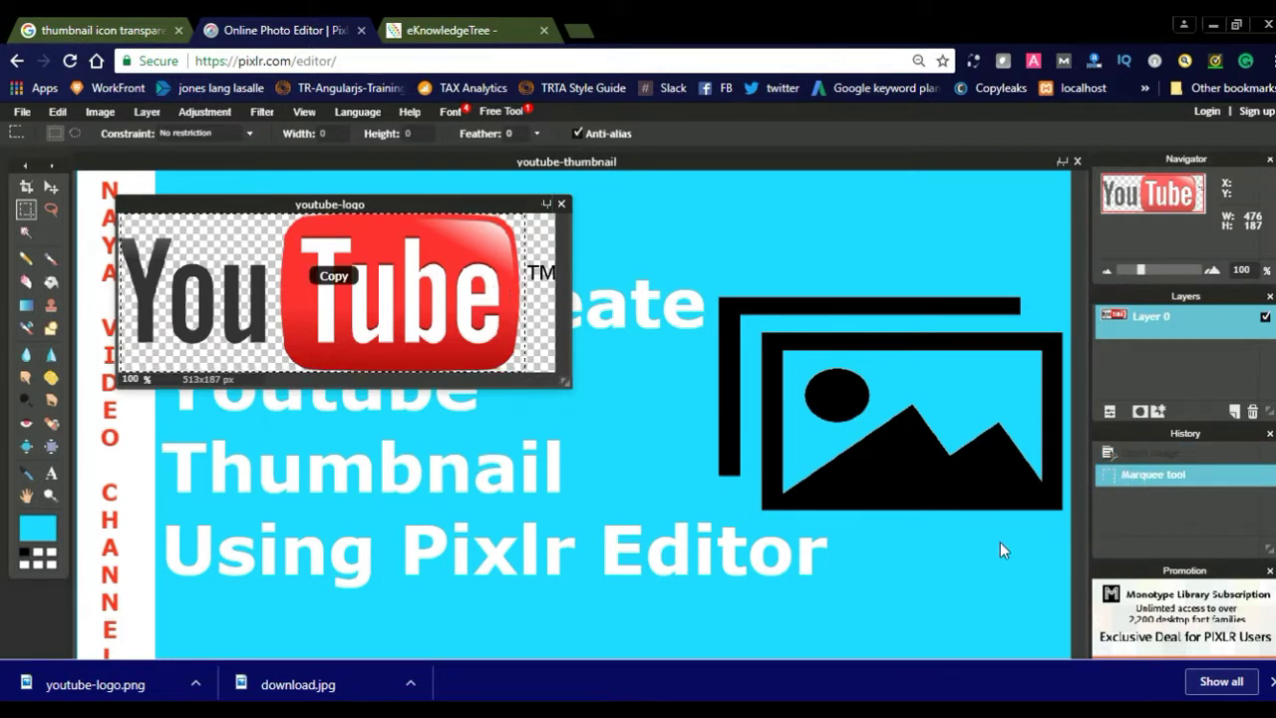
left_click(908, 538)
key("ctrl+v")
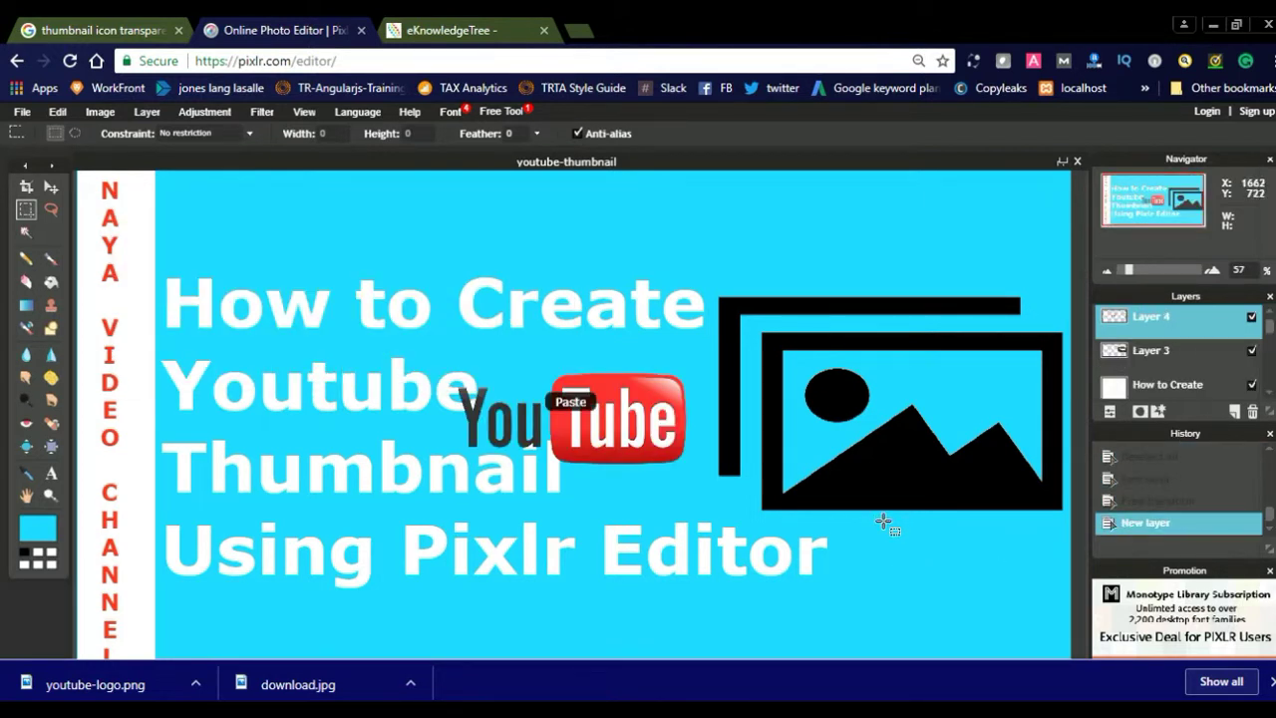
Move the pasted YouTube logo to the empty area above the black picture icon
left_click(52, 187)
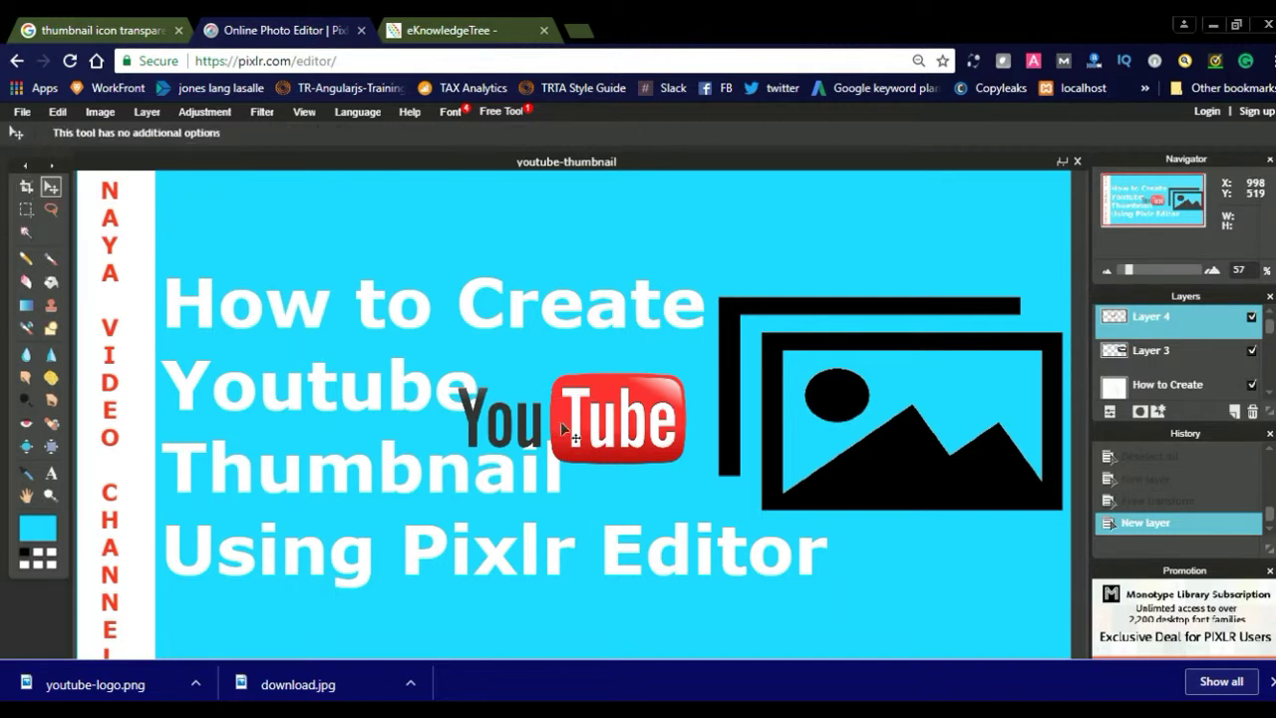
left_click_drag(560, 420, 871, 245)
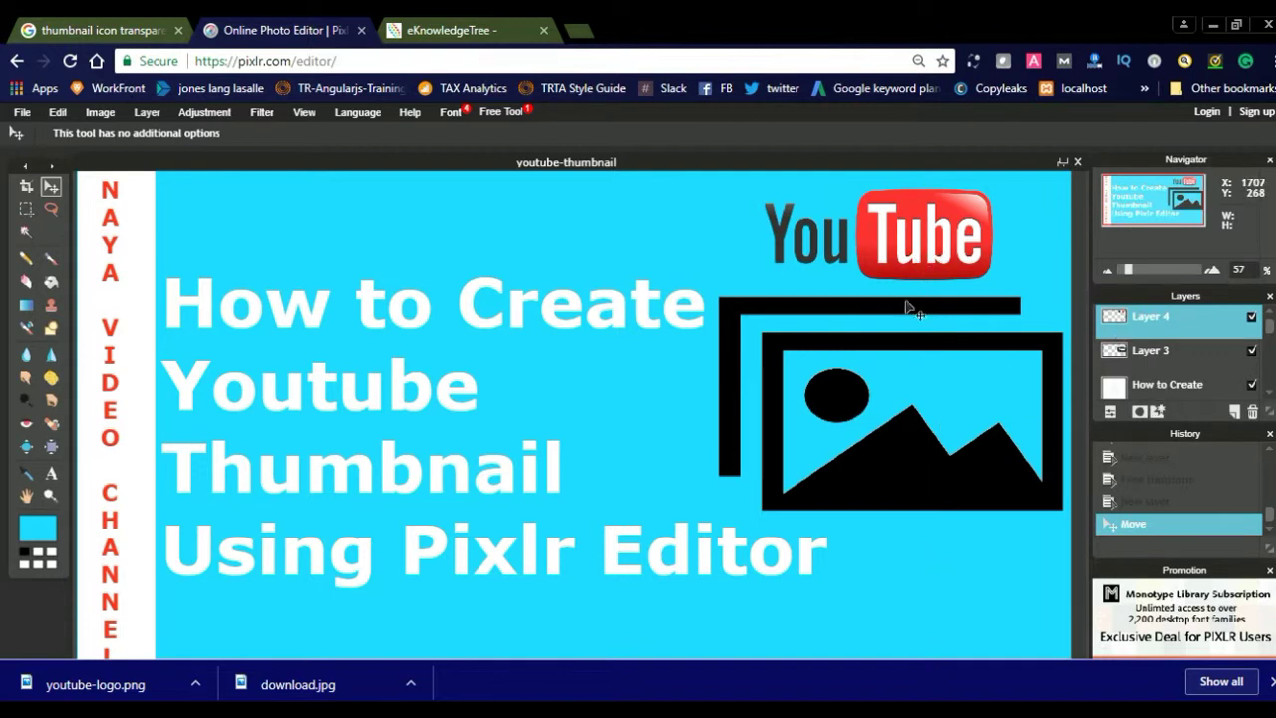
Move the black picture icon slightly down and lower the YouTube logo so it sits just above the icon
left_click(1146, 361)
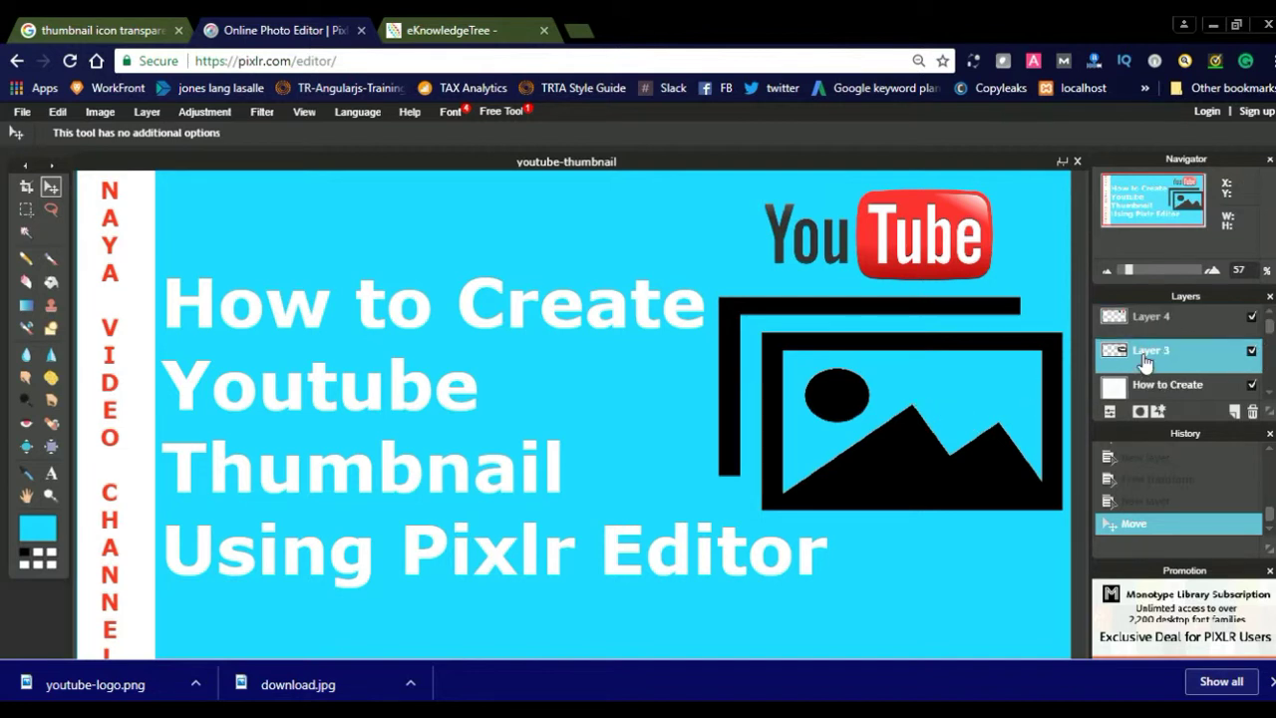
left_click_drag(955, 362, 955, 377)
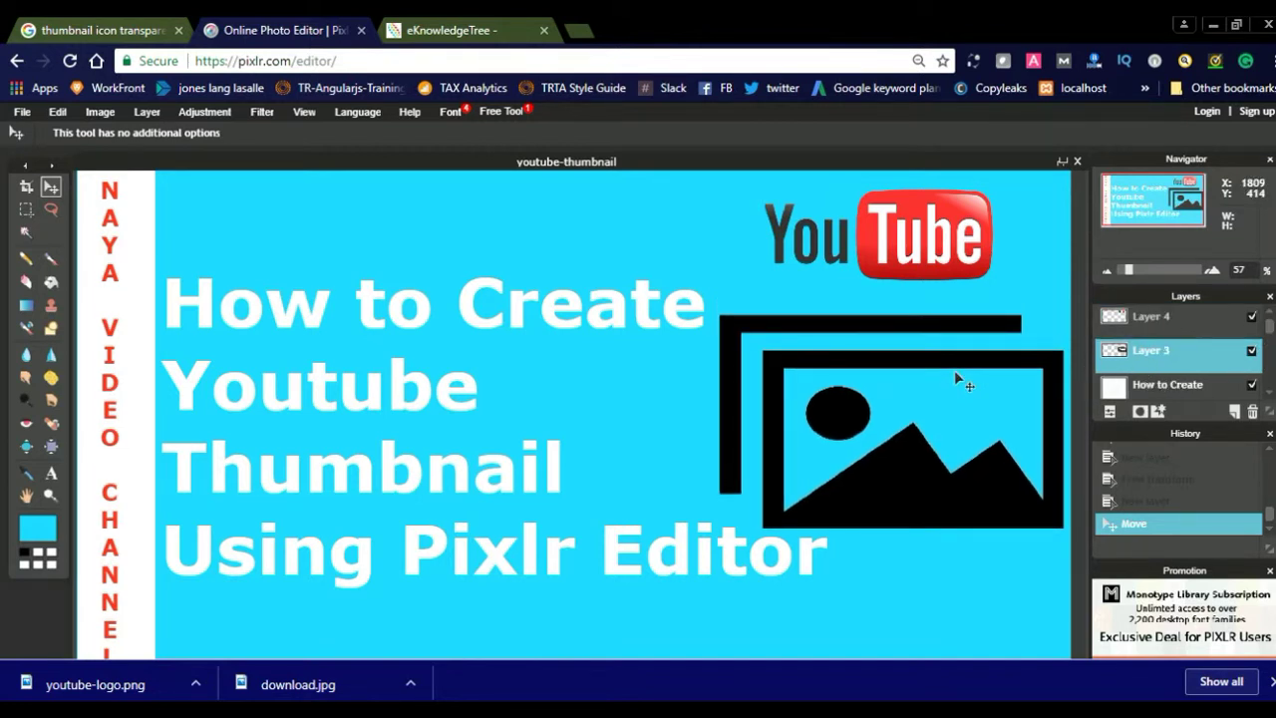
left_click(1180, 319)
left_click_drag(922, 227, 916, 256)
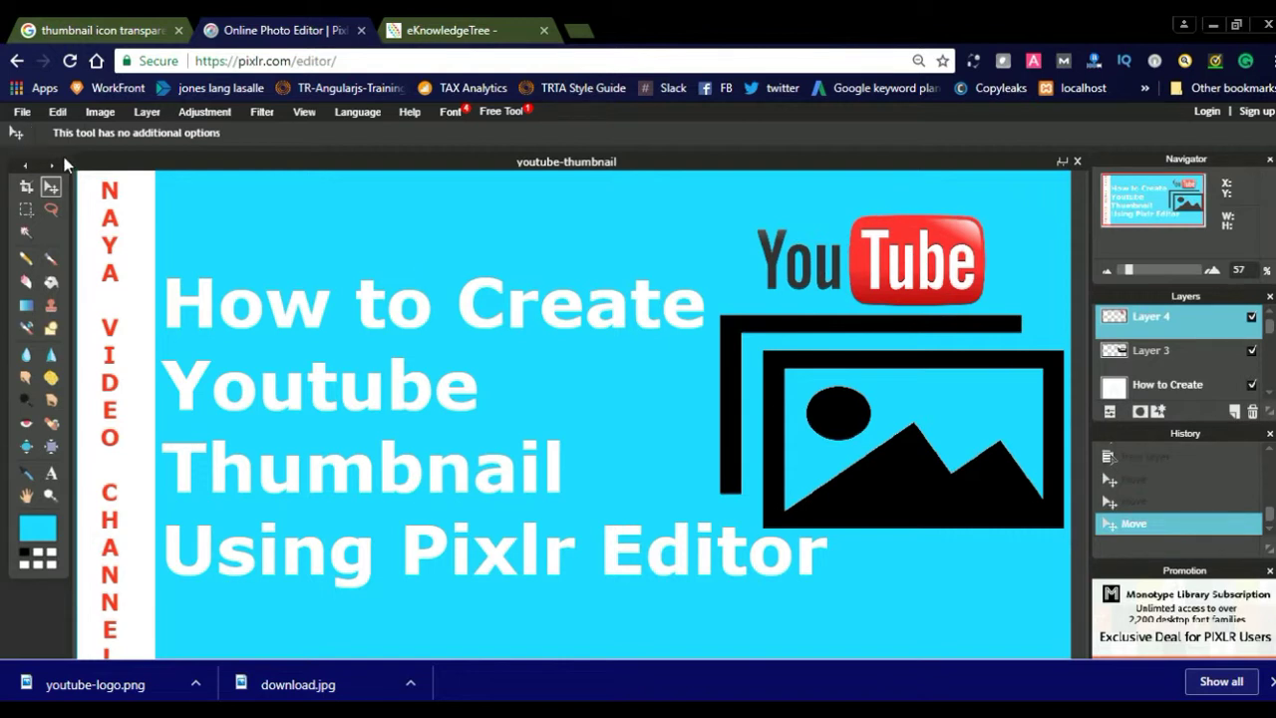
left_click(51, 473)
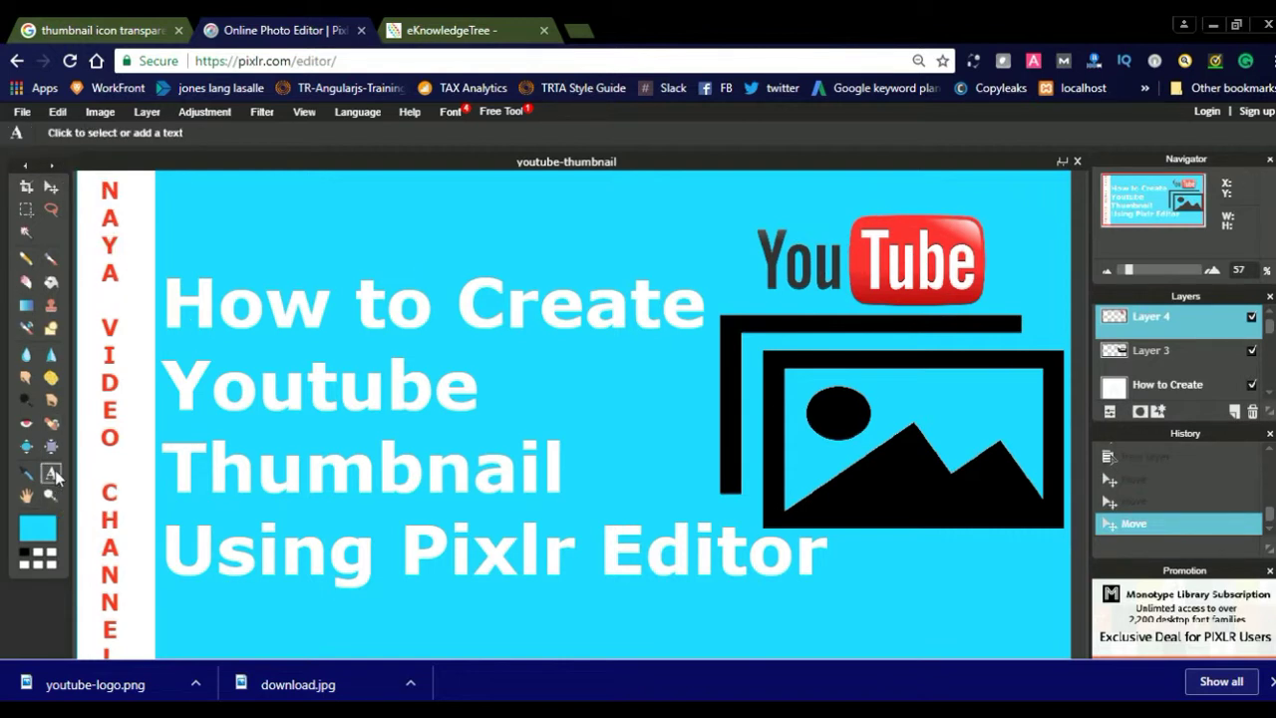
left_click(223, 204)
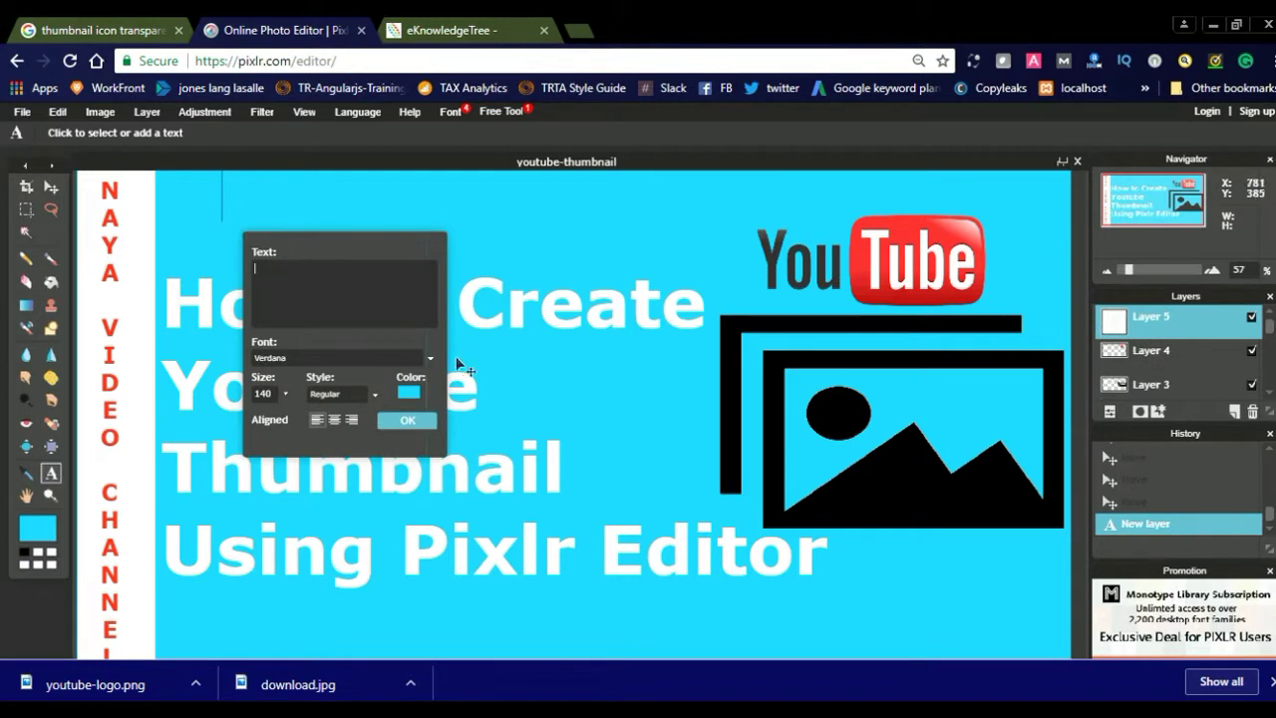
type("www.eknowle")
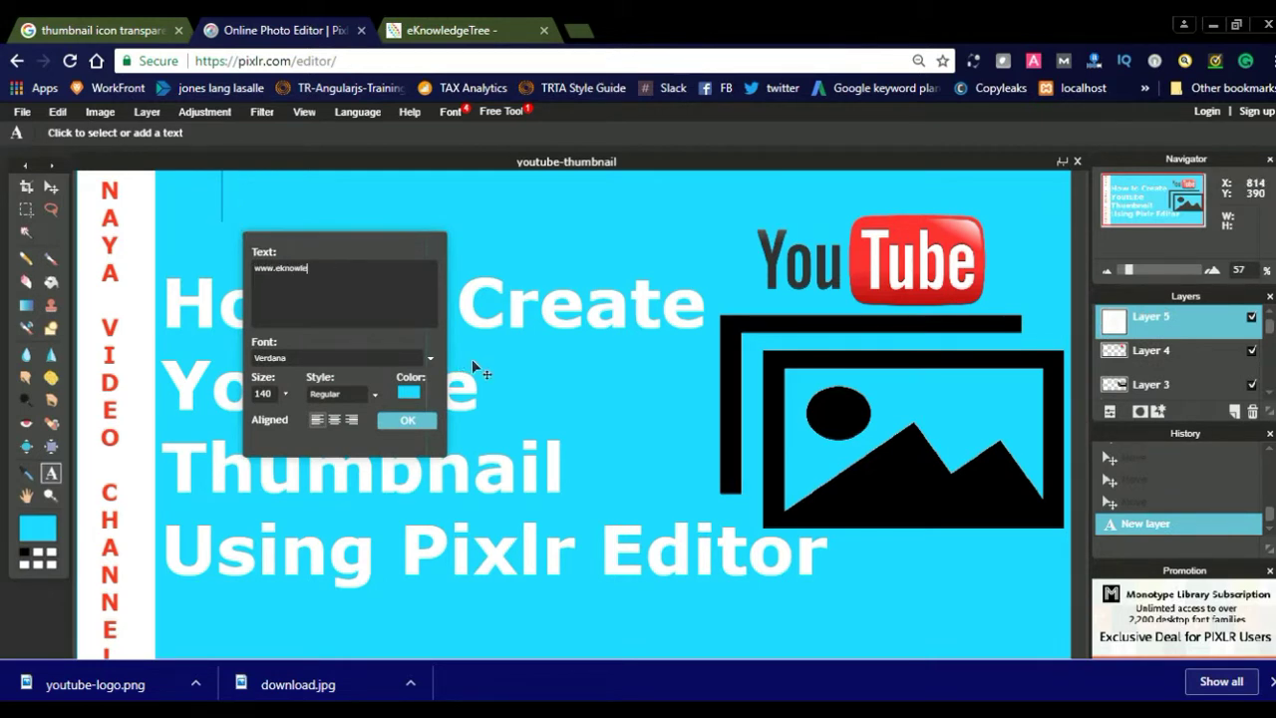
type("dgetree.com")
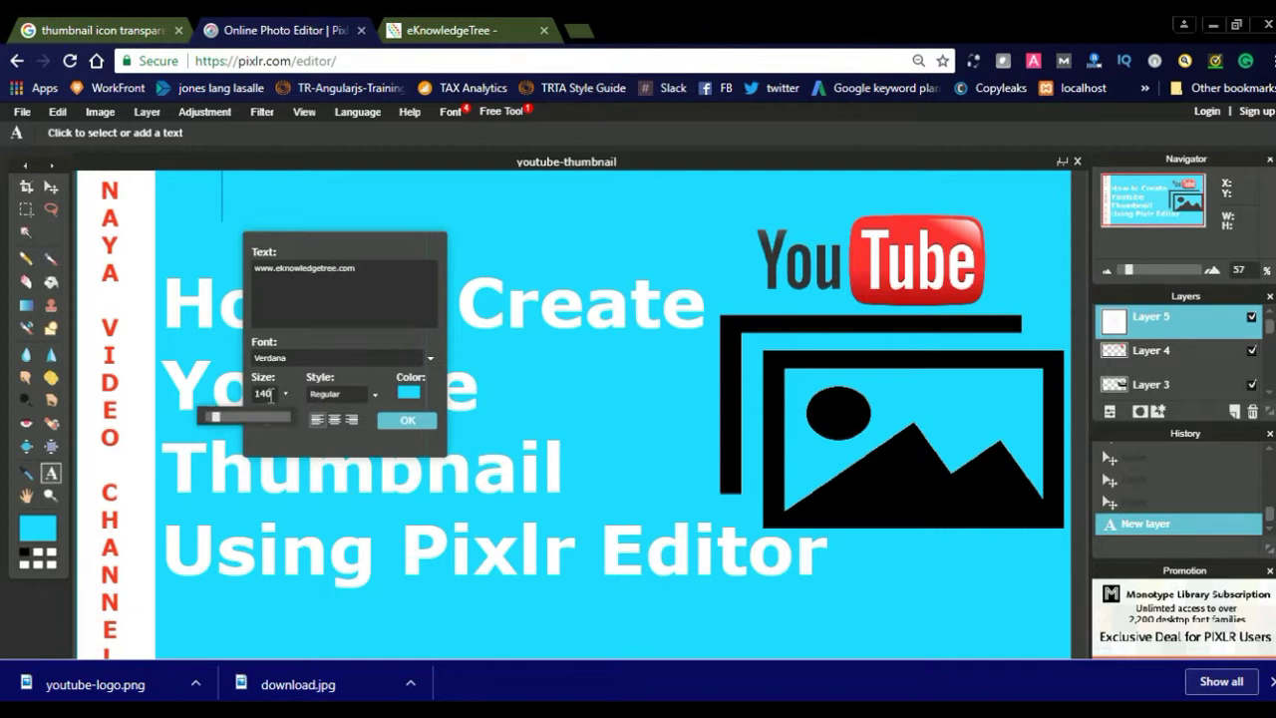
key("BackSpace")
key("BackSpace")
key("BackSpace")
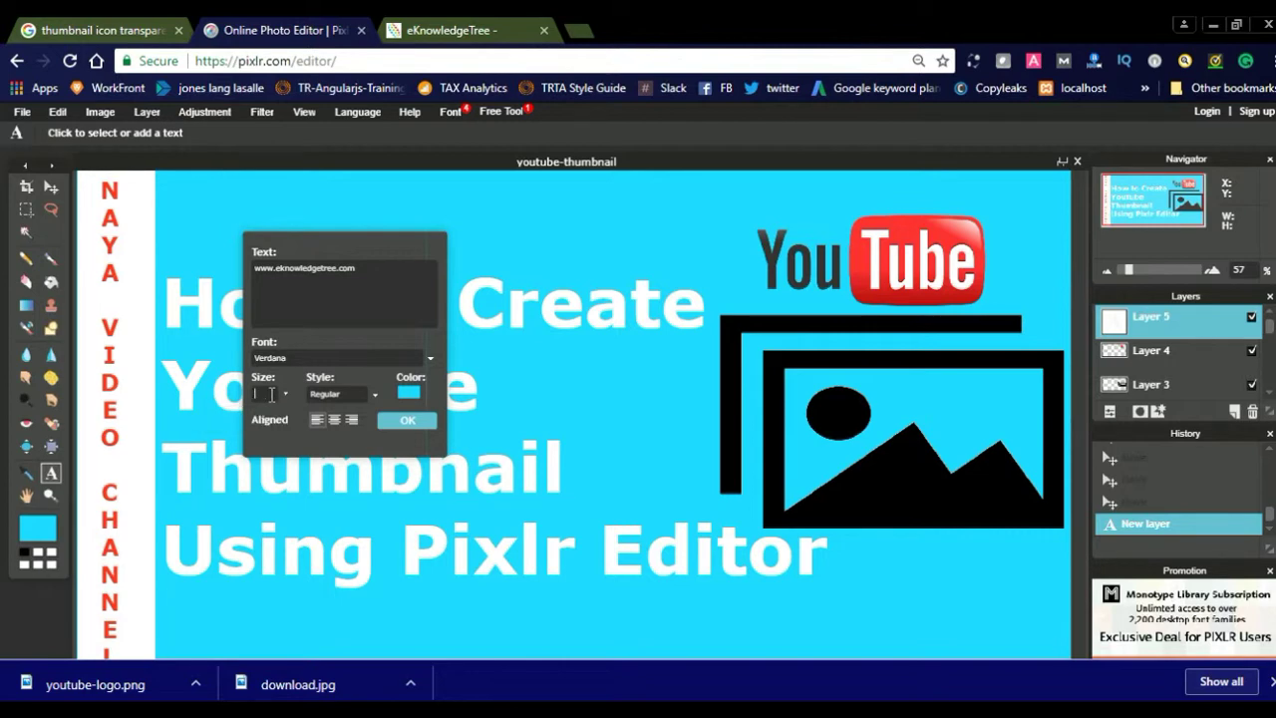
type("50")
Set the website text's colour to bright red, hex ff4242
left_click(407, 393)
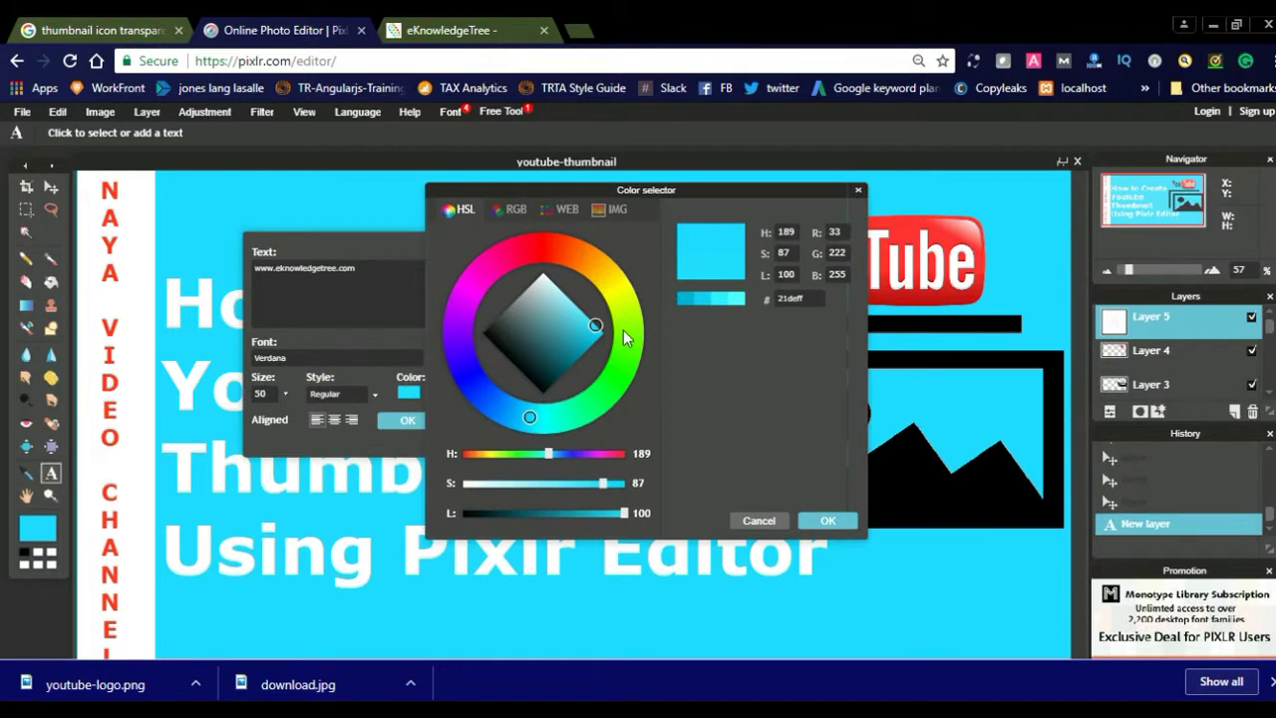
left_click(496, 334)
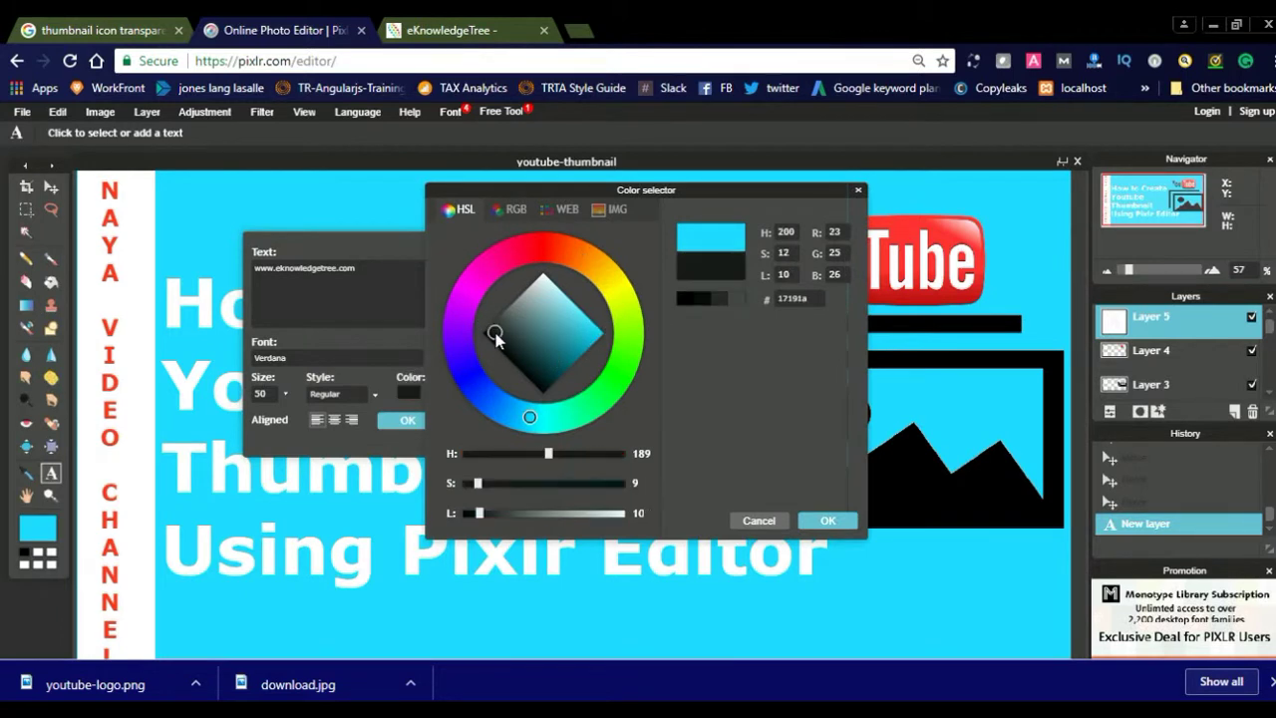
left_click(535, 251)
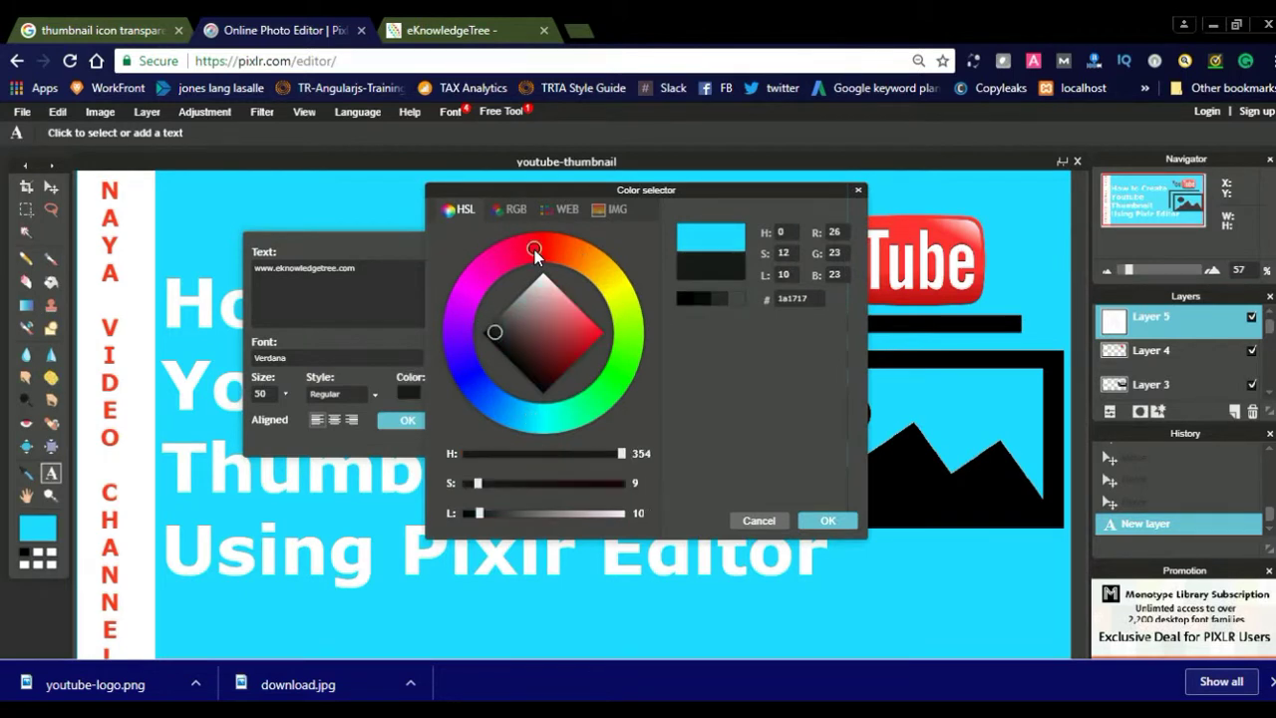
left_click(826, 519)
left_click(407, 394)
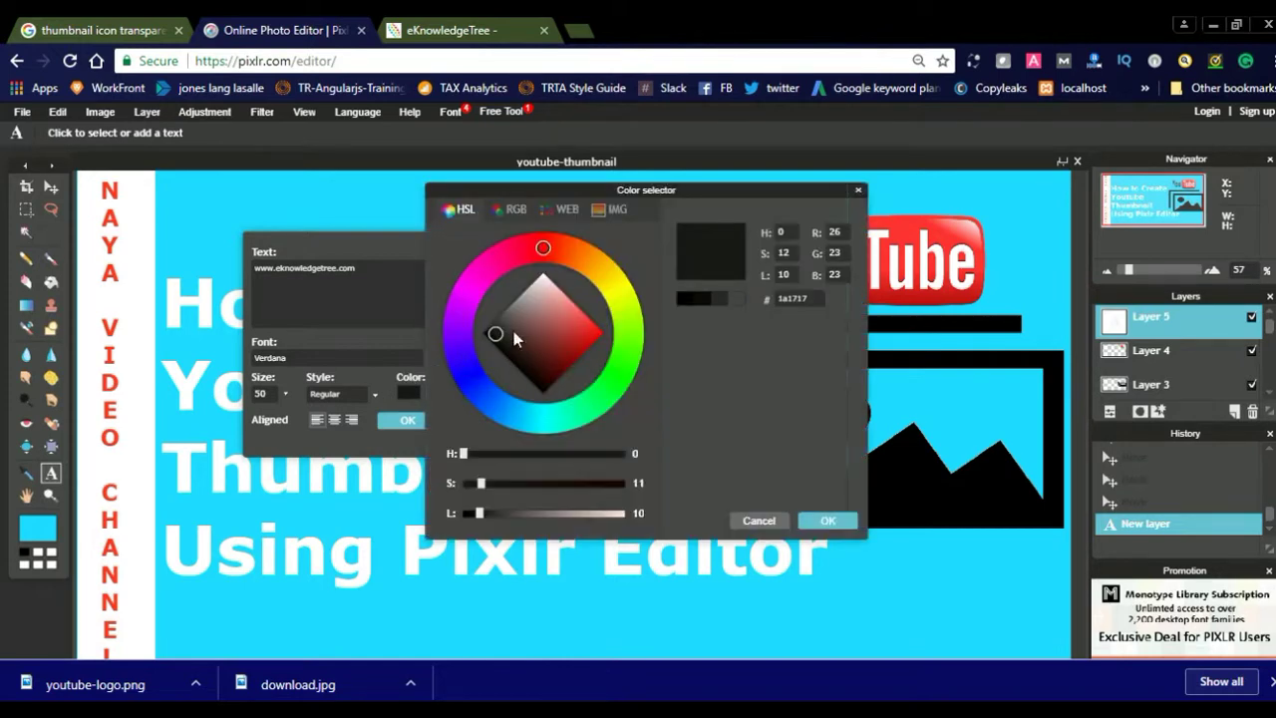
left_click(590, 337)
left_click(735, 295)
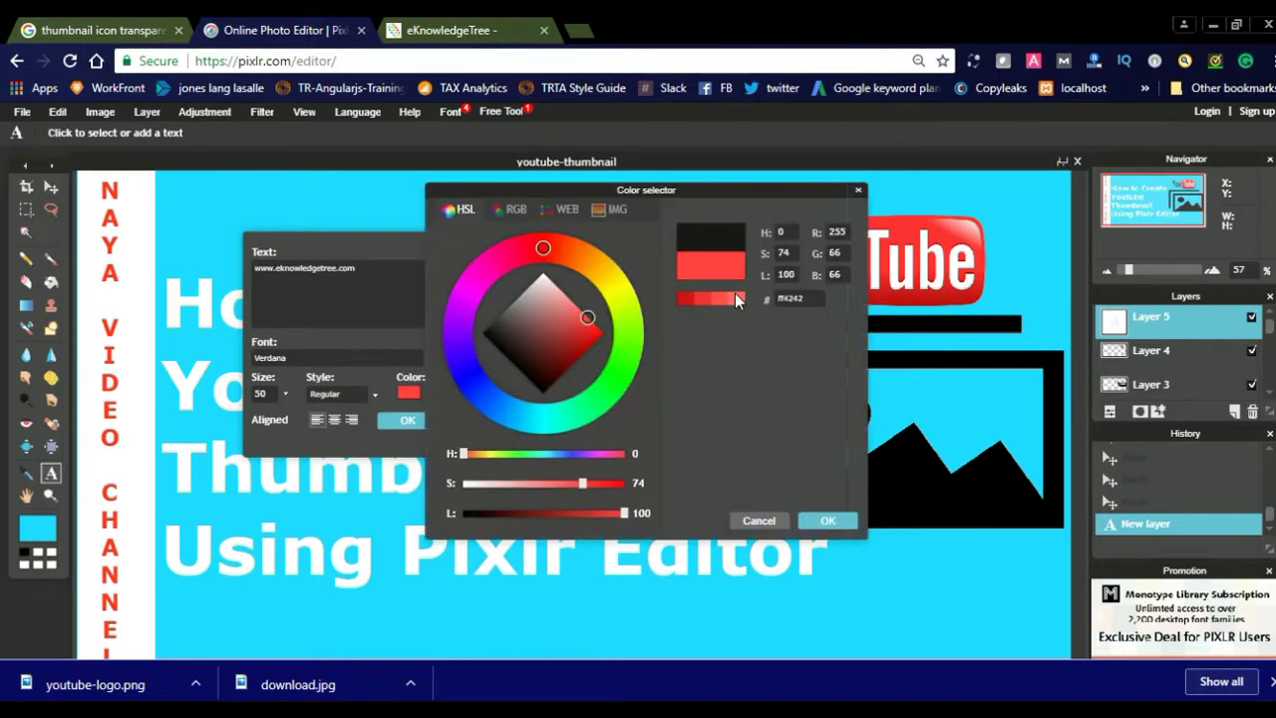
left_click(825, 520)
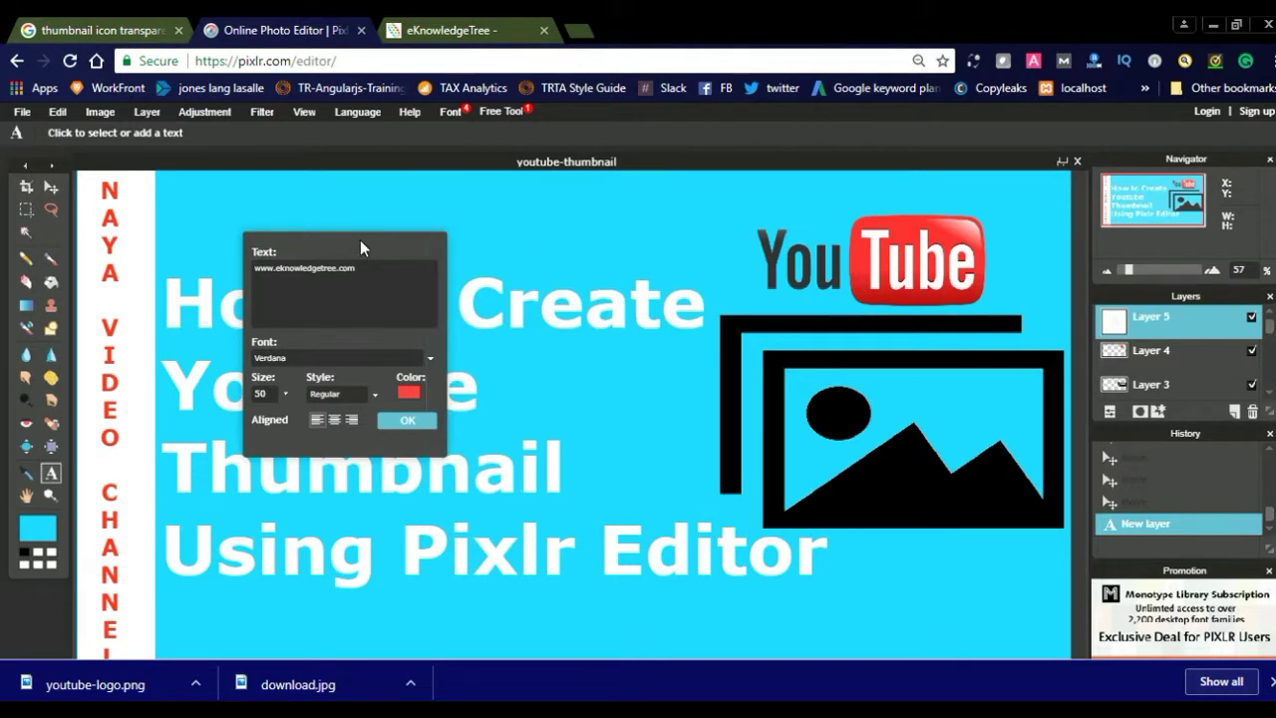
Make the website text bold at size 100 and place it along the canvas's upper edge, starting beside the channel-name strip
left_click(344, 392)
left_click(333, 430)
type("00")
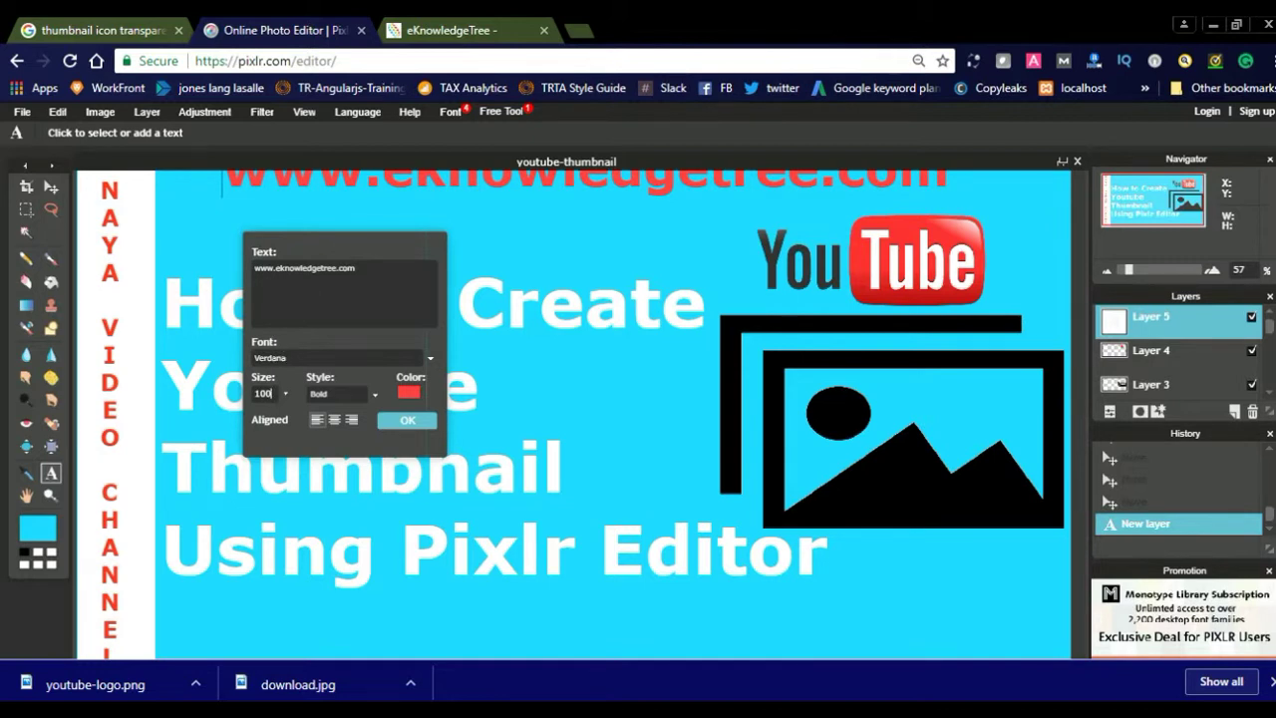
left_click_drag(360, 176, 294, 195)
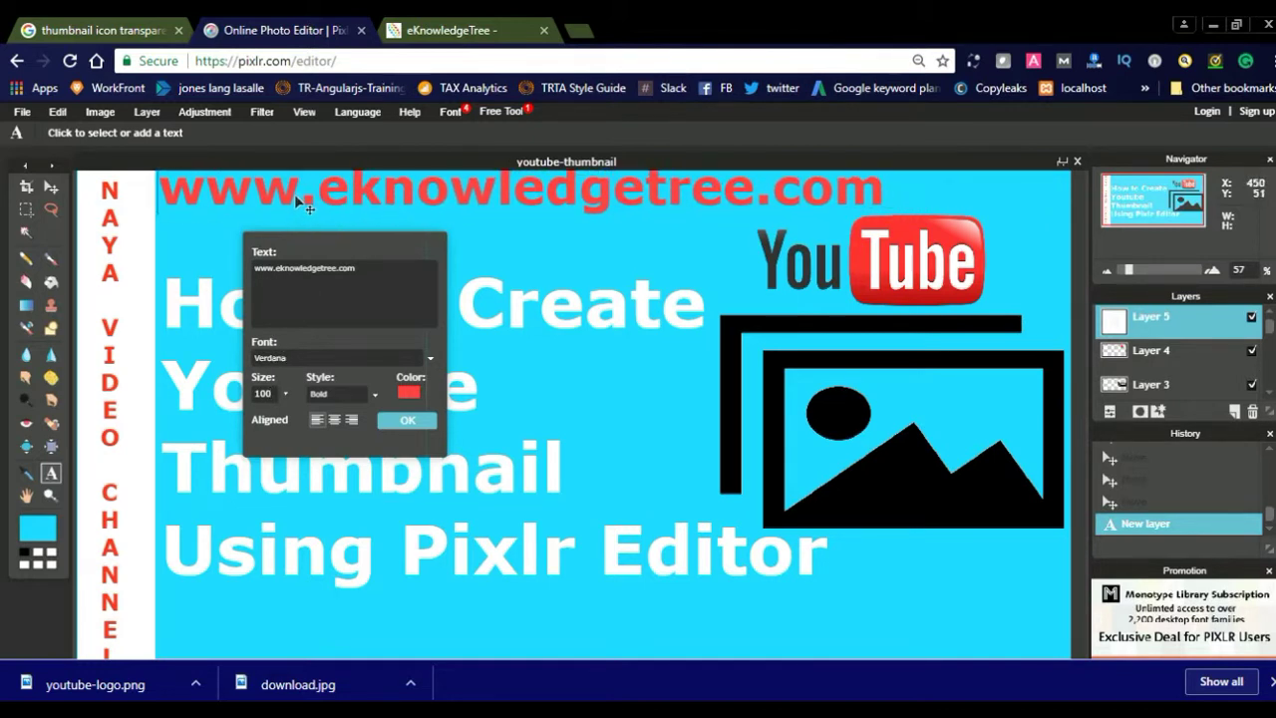
Reduce the website text to size 80, move it below the last title line and confirm the text
left_click(277, 392)
key("BackSpace")
key("BackSpace")
key("BackSpace")
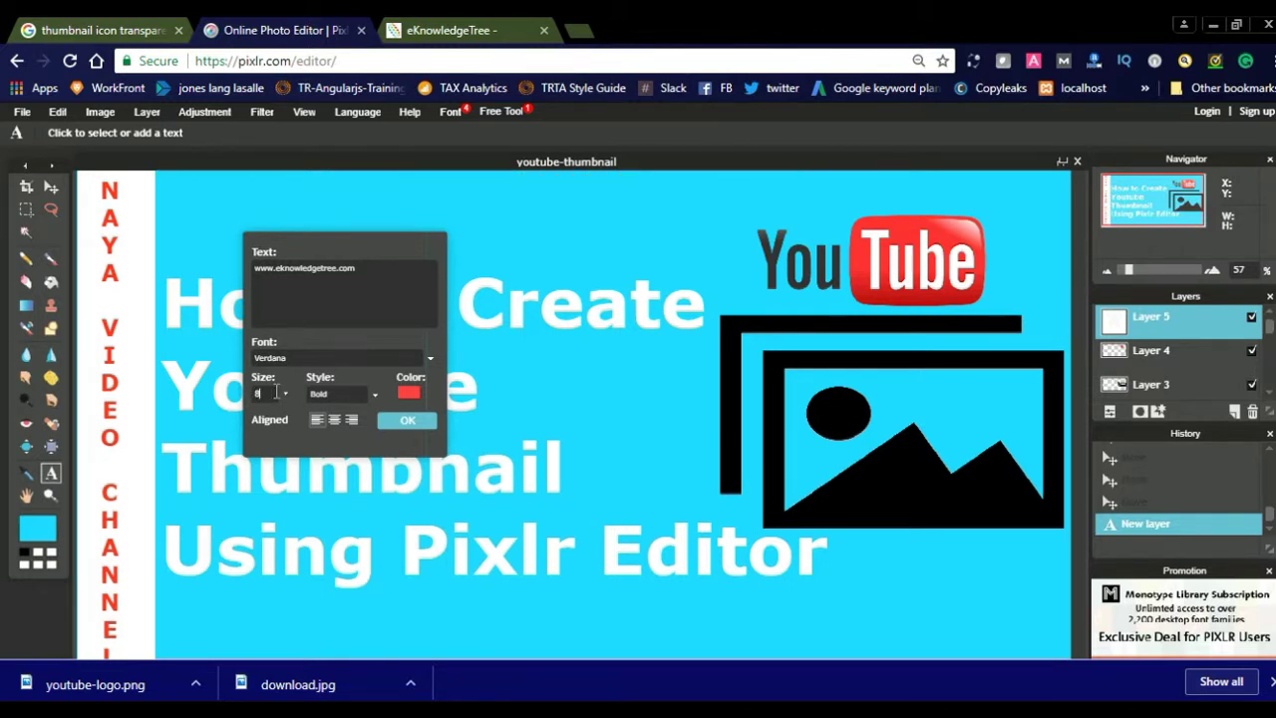
type("80")
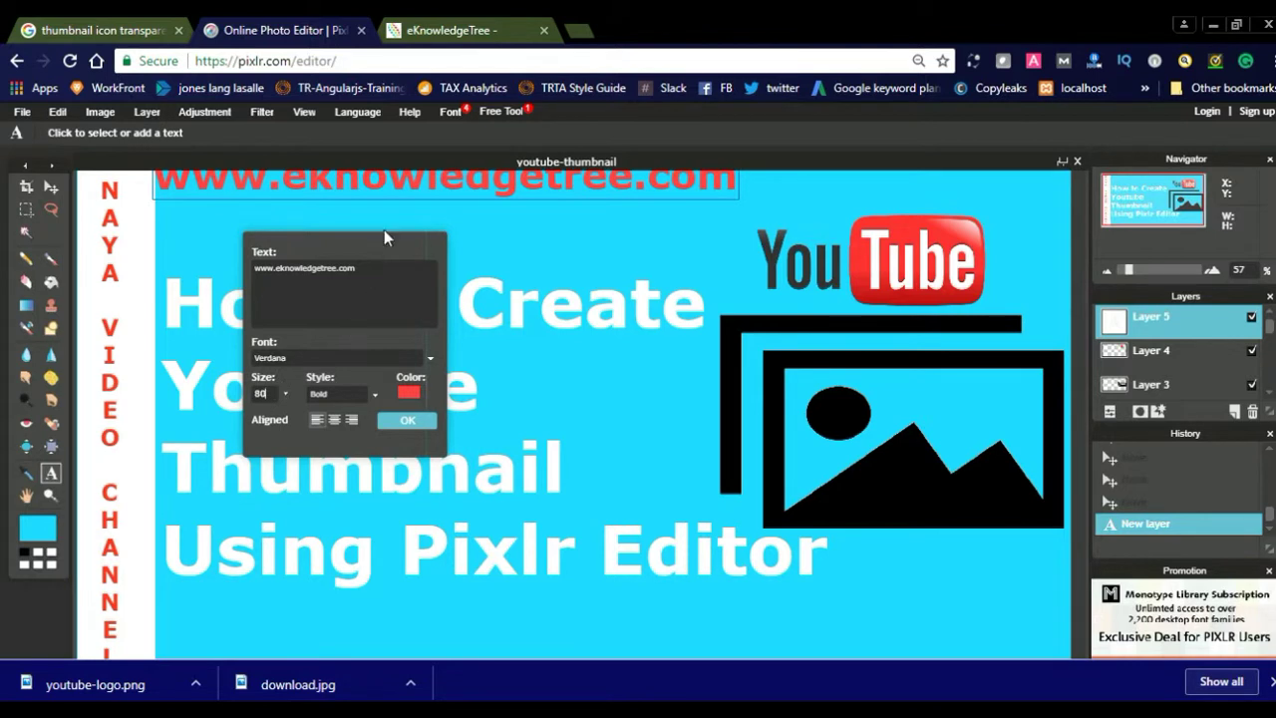
left_click_drag(390, 193, 391, 197)
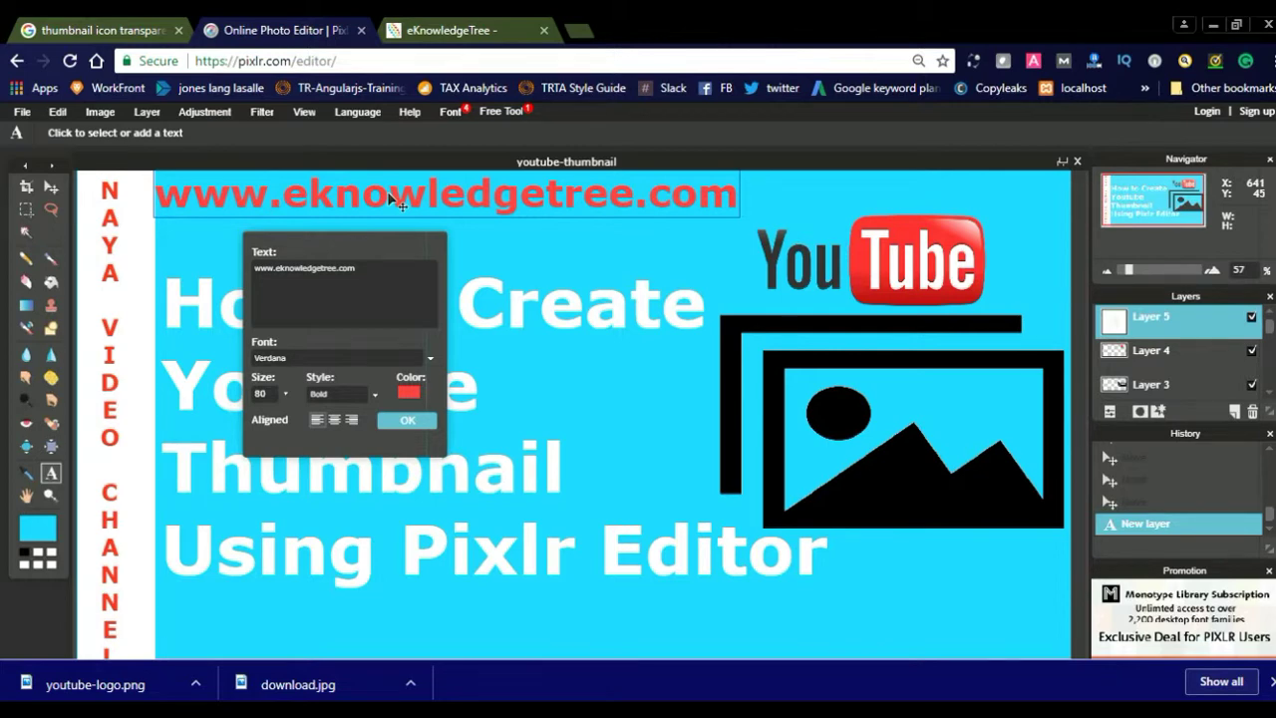
left_click_drag(391, 199, 395, 647)
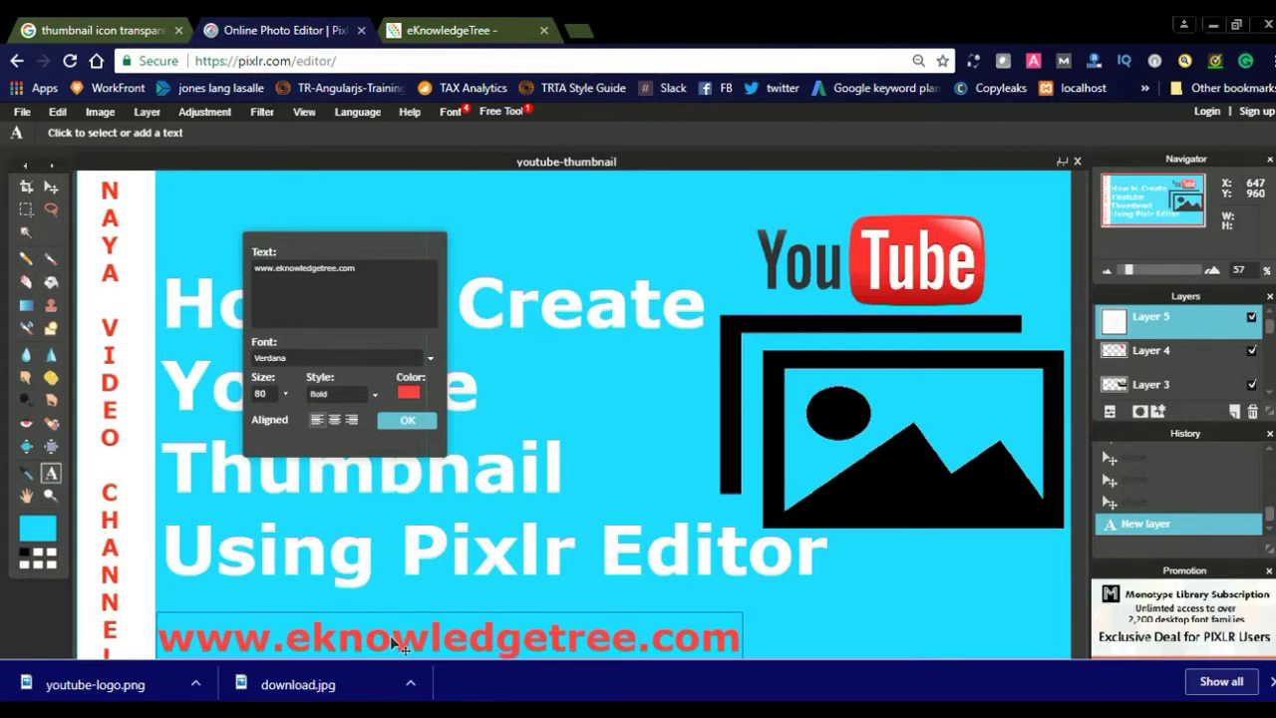
left_click(405, 420)
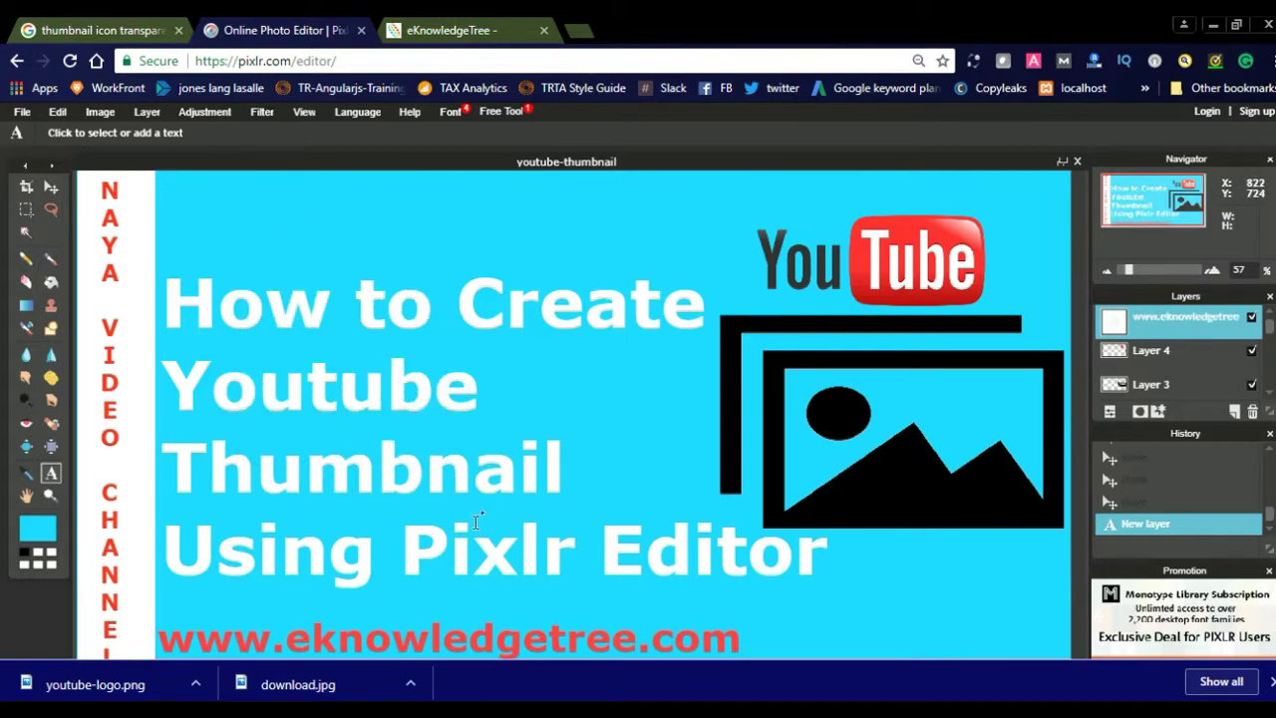
Save the image to the Desktop as youtube-thumbnail in JPEG format with the quality raised to nearly the maximum
left_click(22, 112)
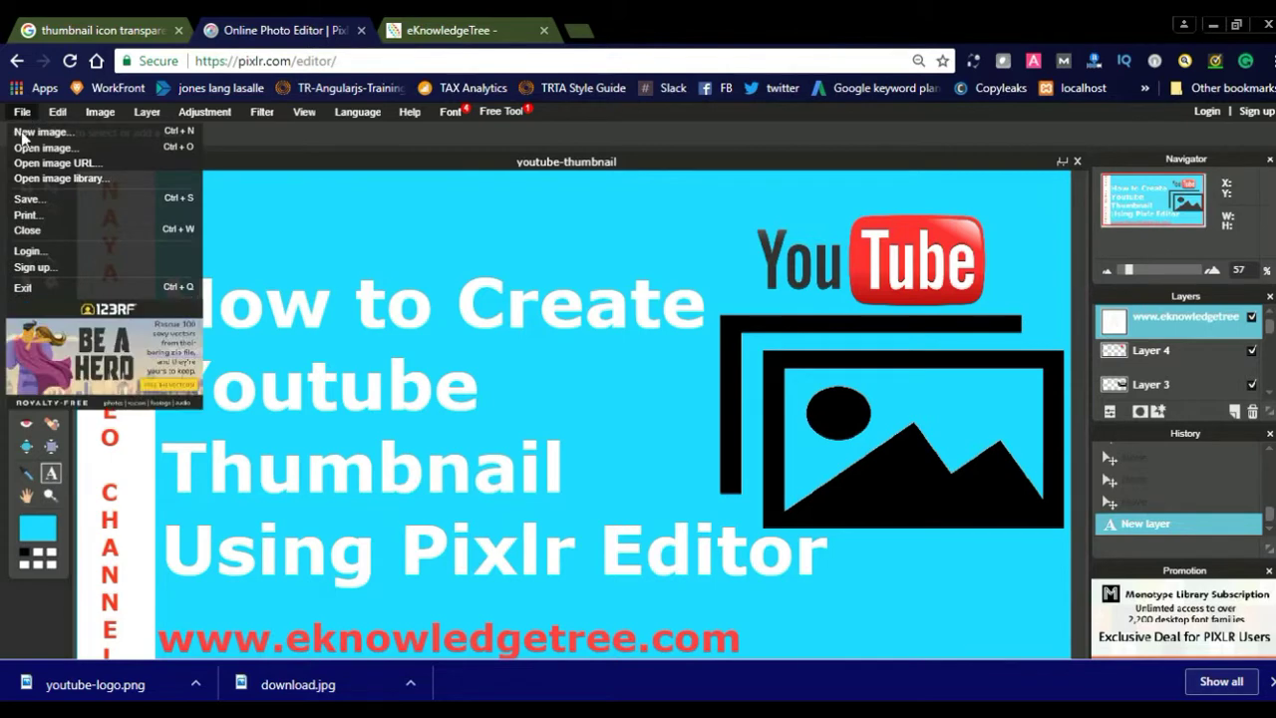
left_click(28, 200)
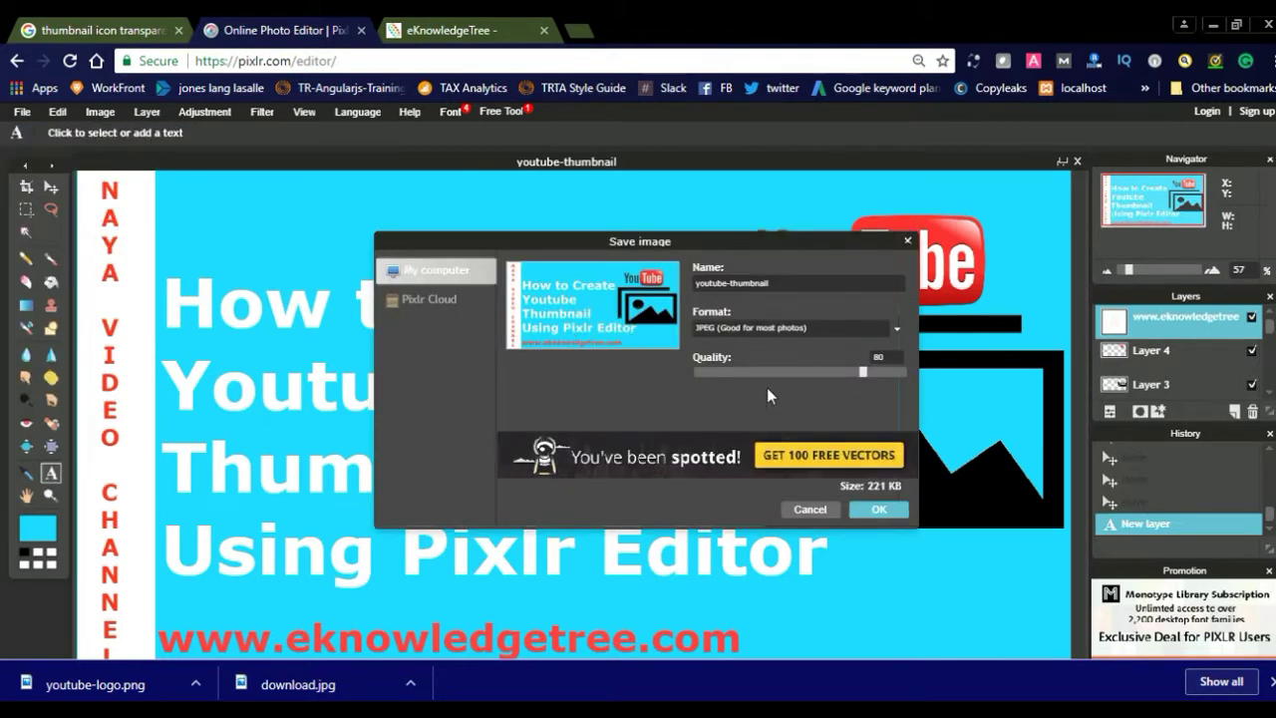
left_click_drag(863, 373, 898, 375)
left_click(865, 511)
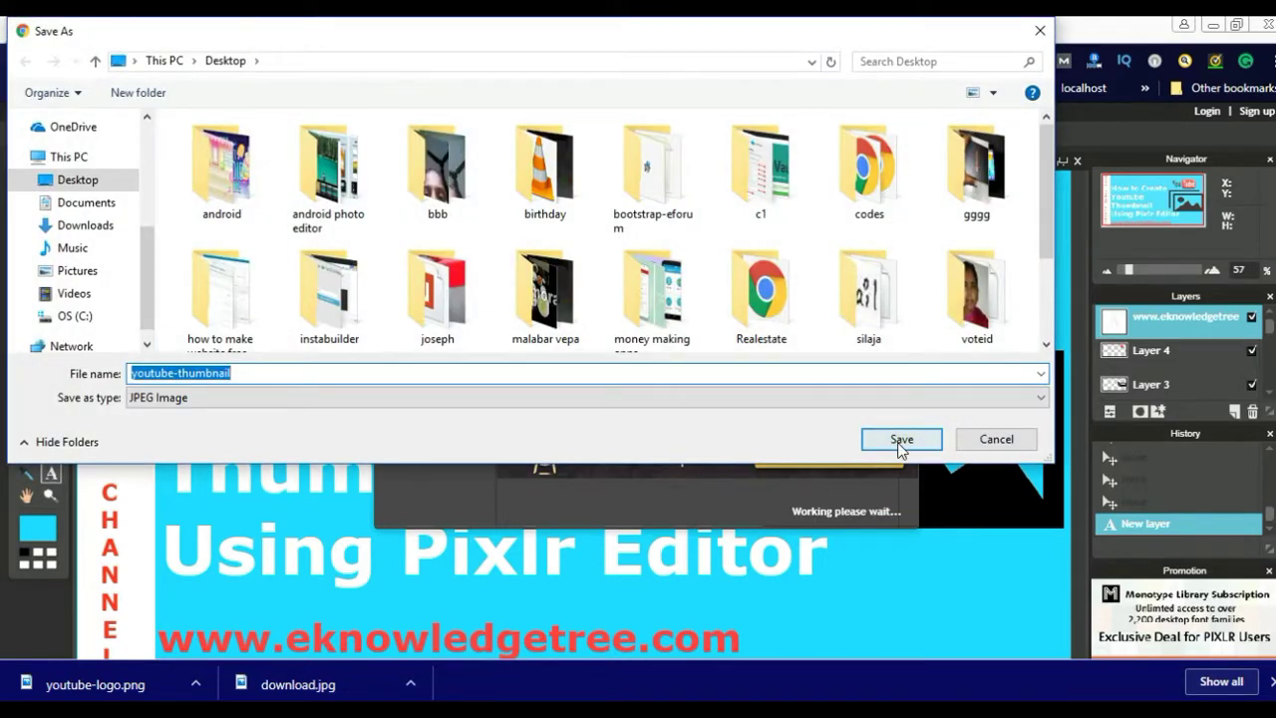
left_click(898, 443)
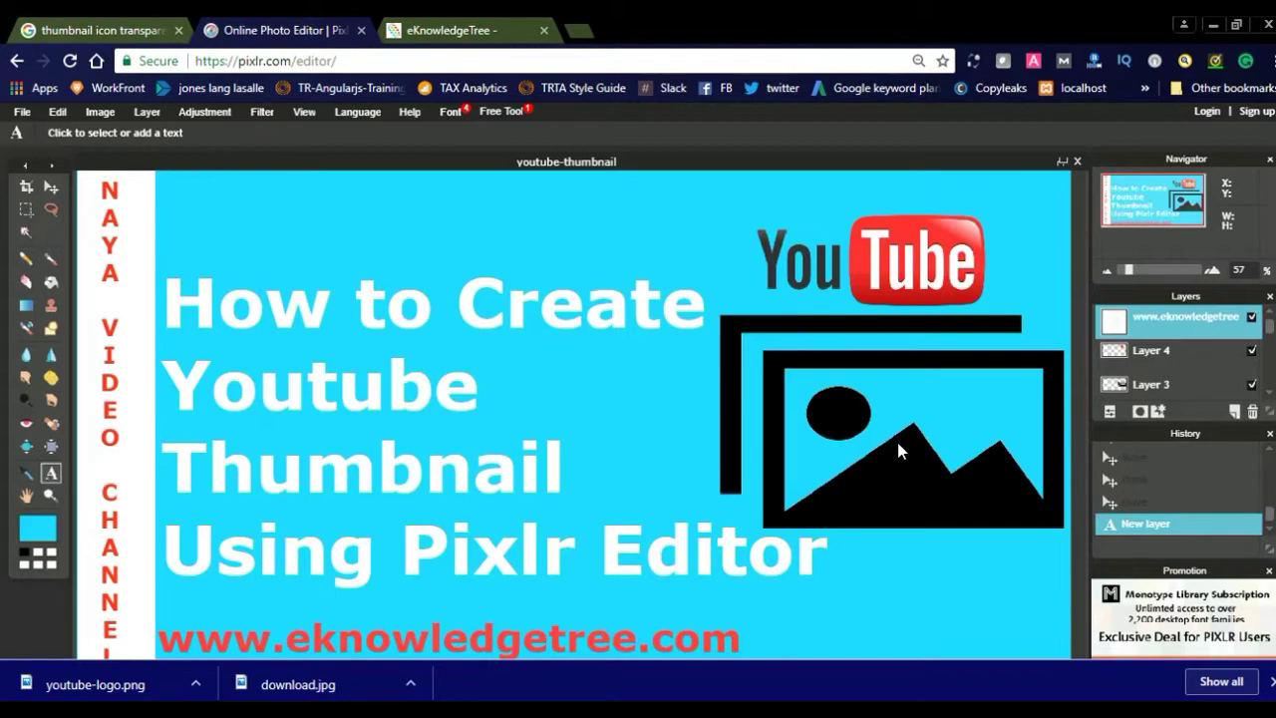
Switch to the Windows desktop and open the saved youtube-thumbnail image to check it
left_click(1213, 25)
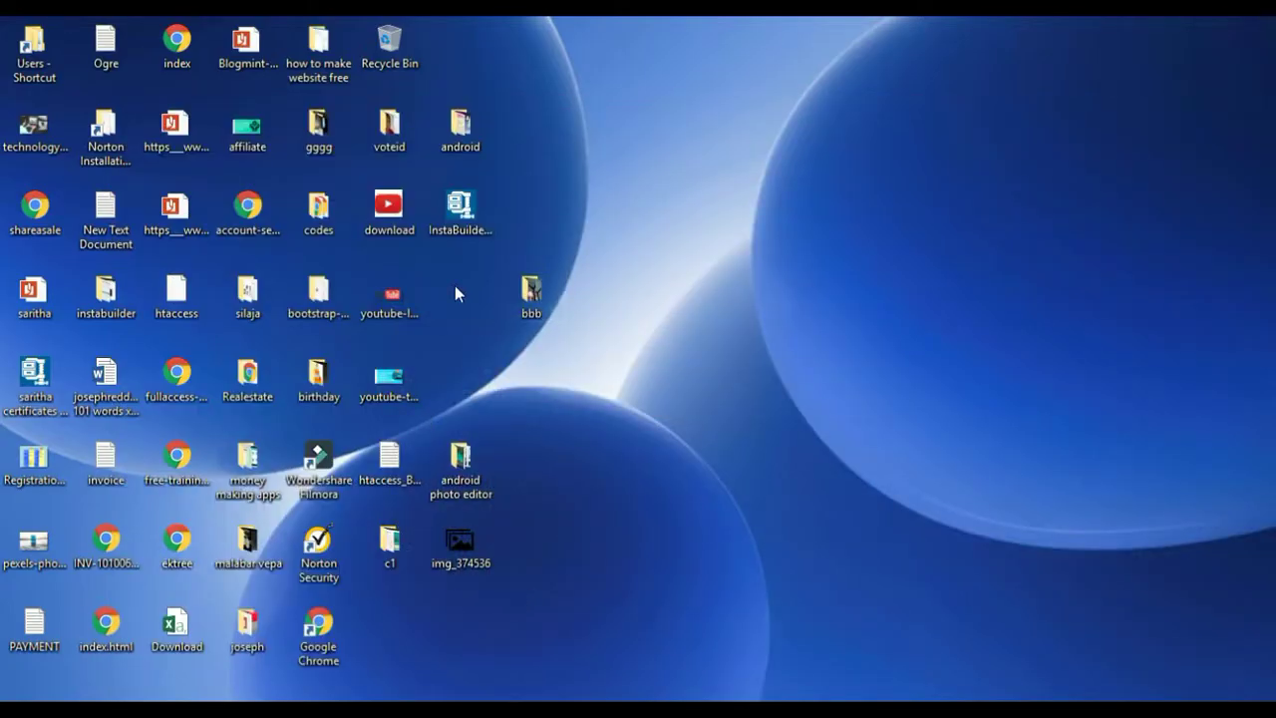
left_click(388, 376)
double_click(389, 376)
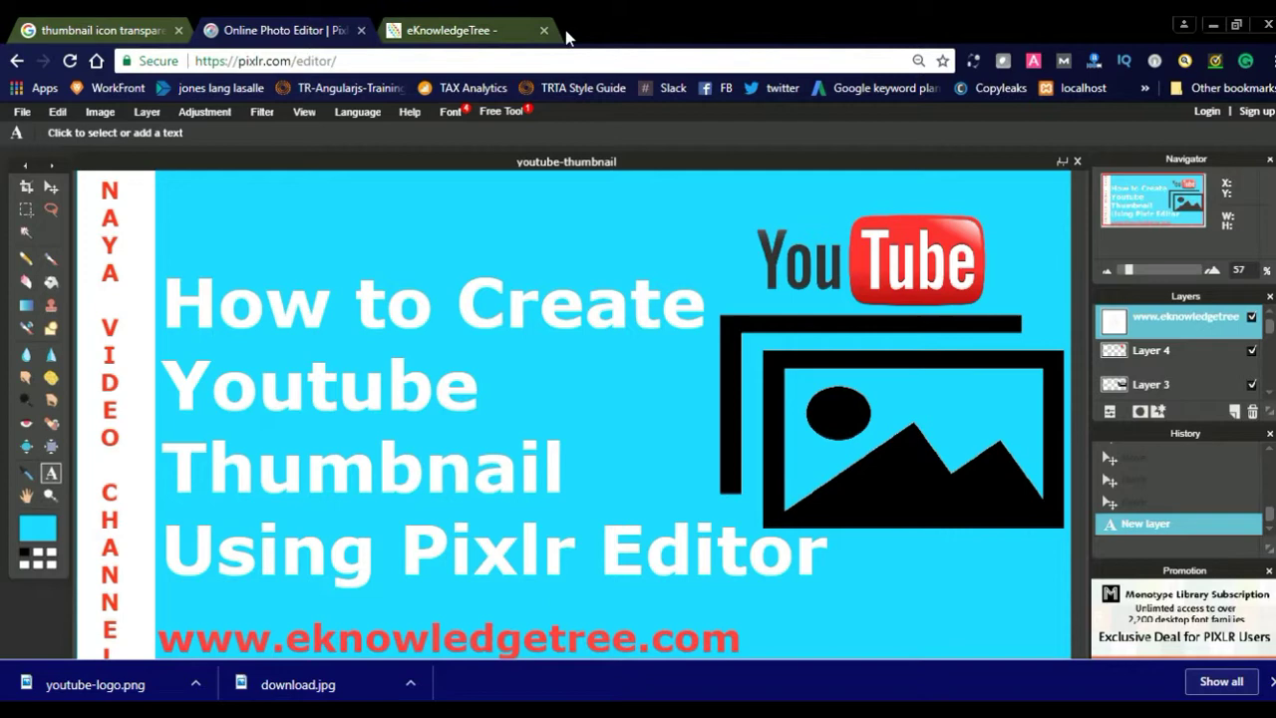
Search YouTube for "bidvertiser" in a new browser tab and look through the video thumbnails in the results
left_click(565, 36)
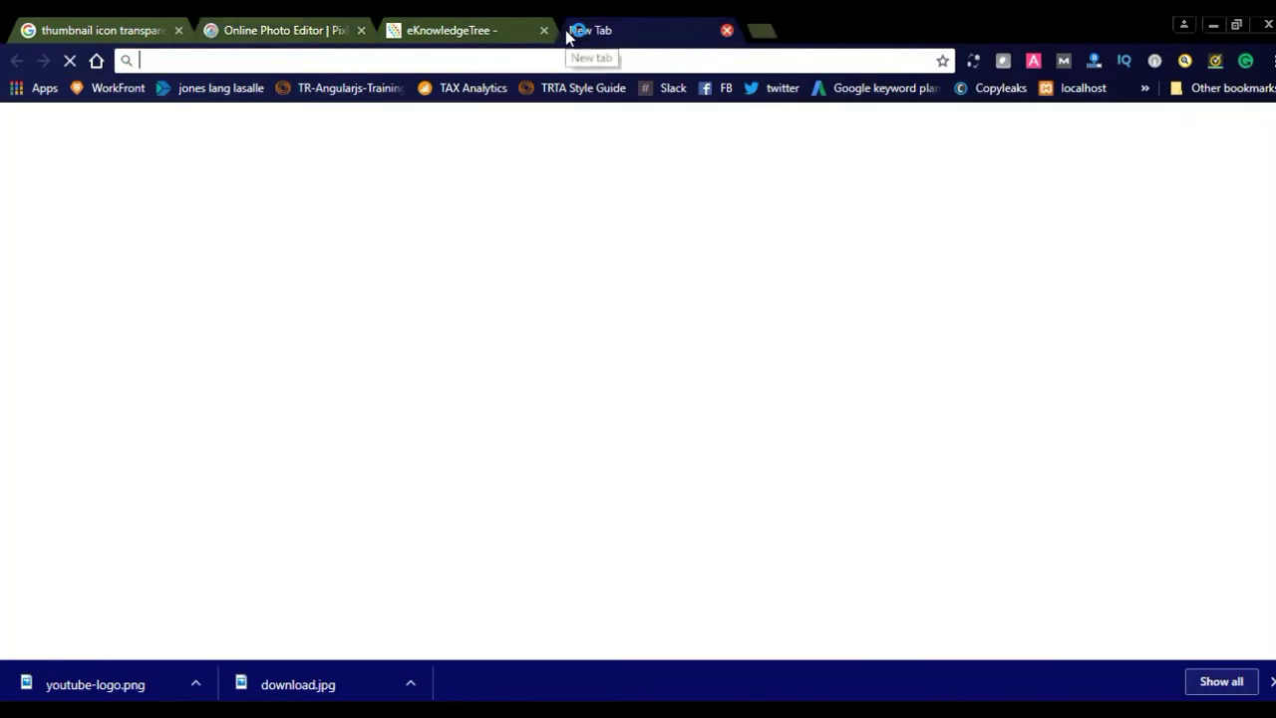
type("youtube.com")
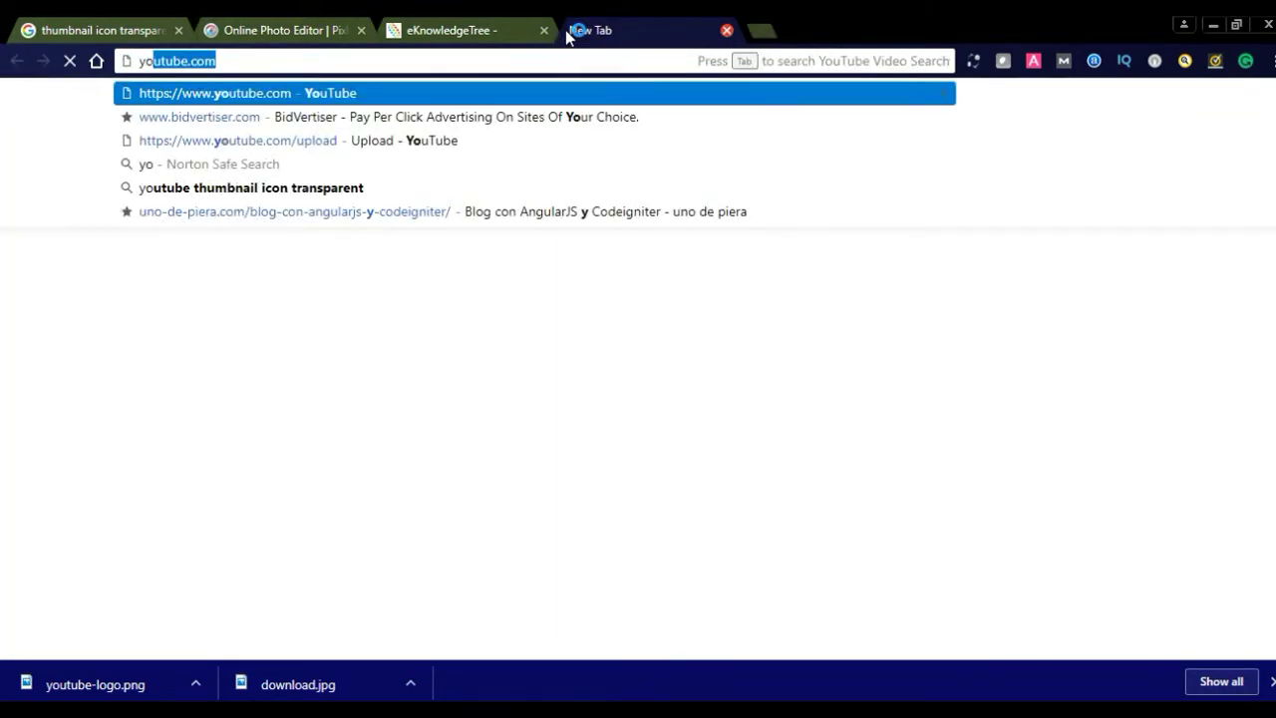
key("Return")
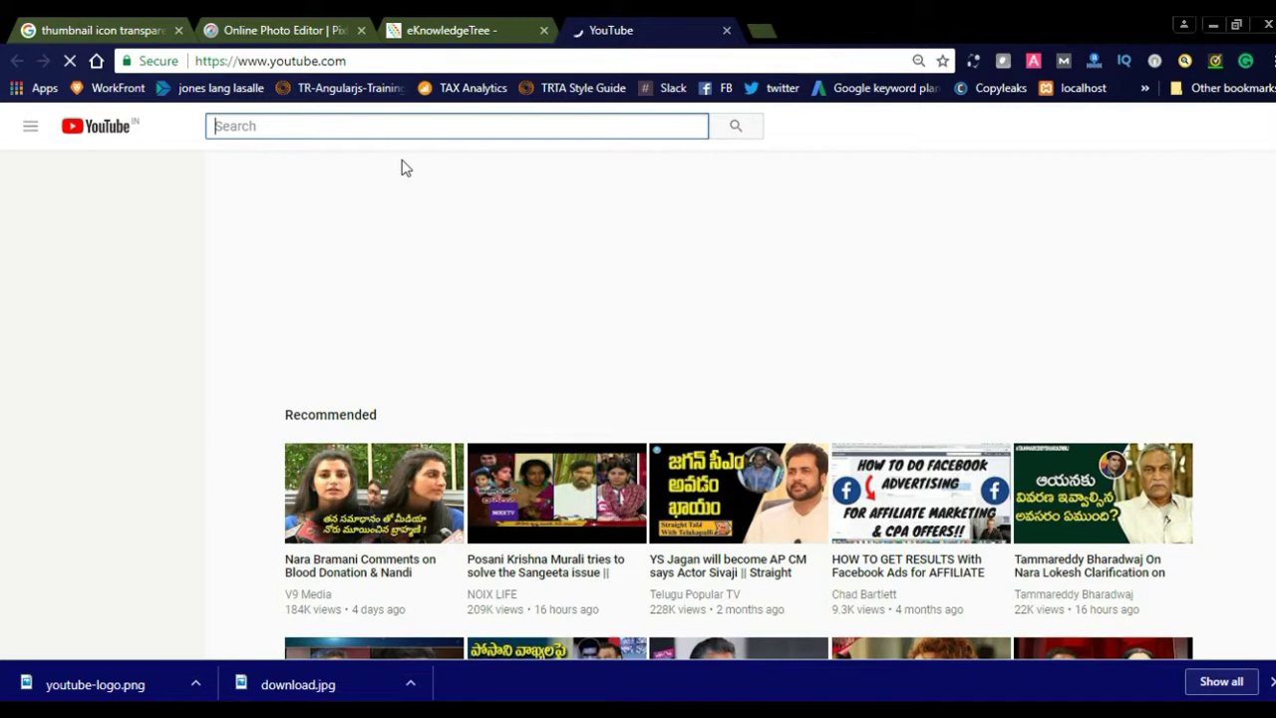
type("bidvertiser")
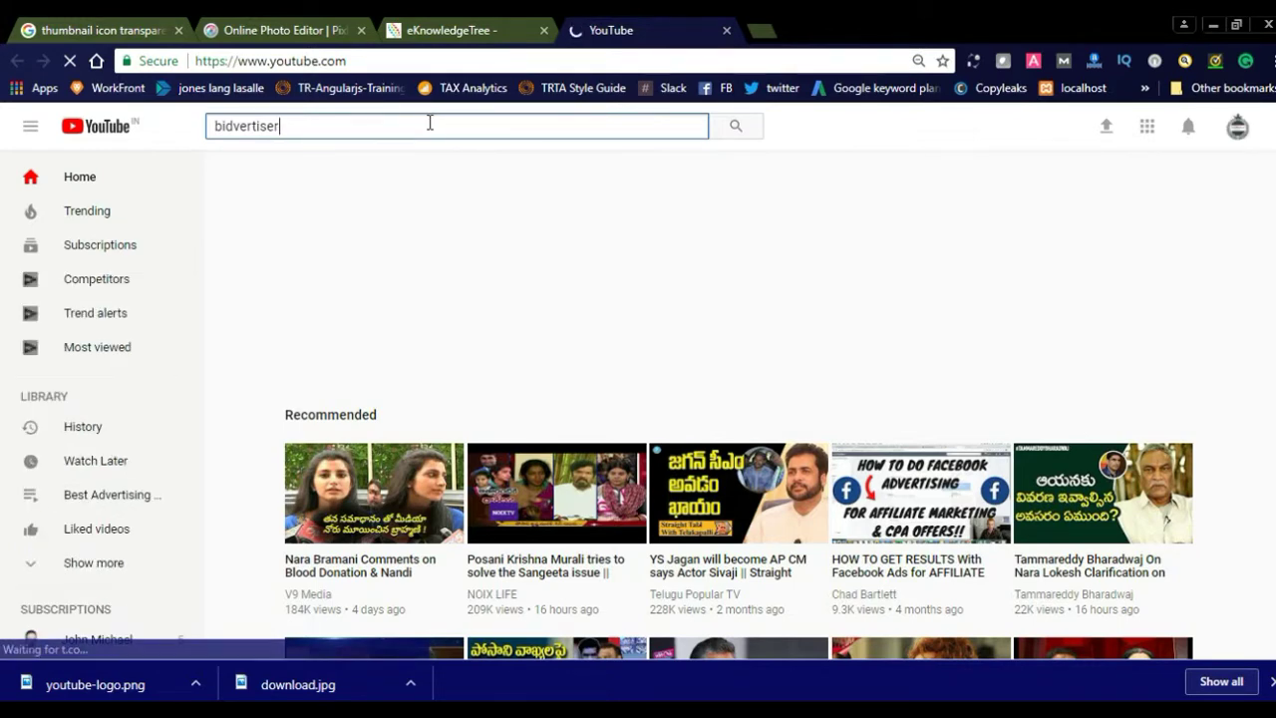
key("Return")
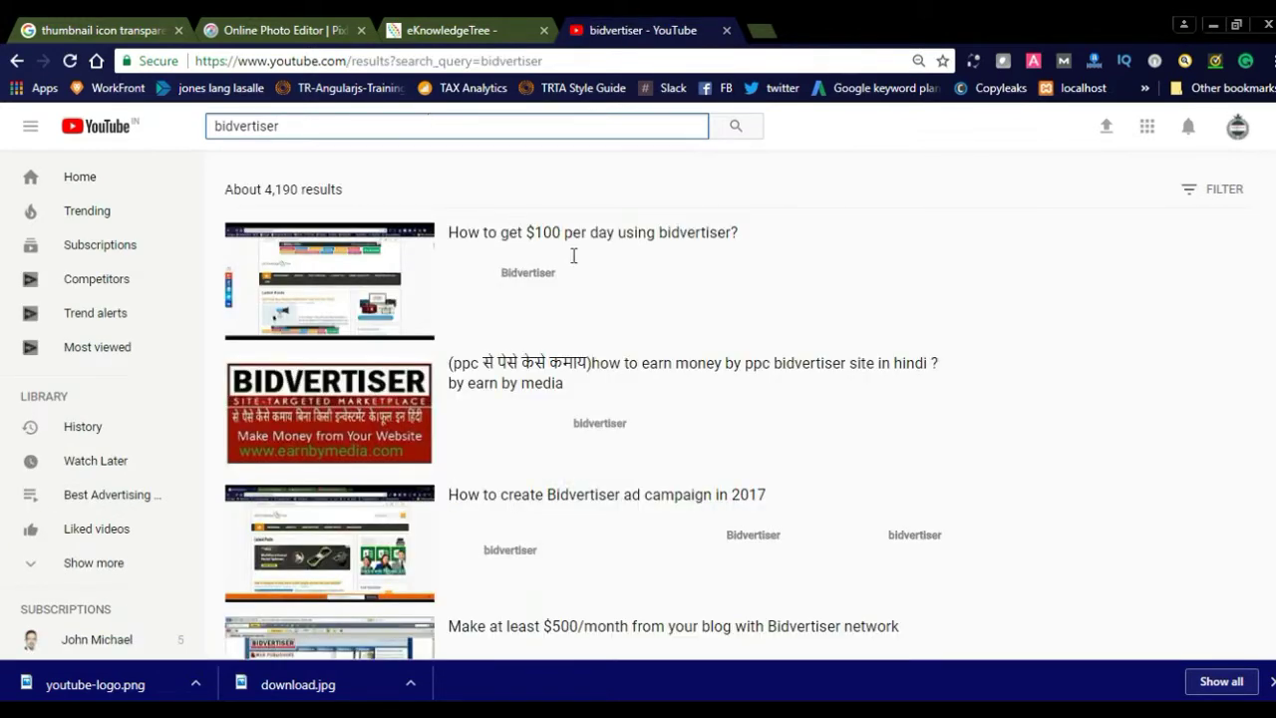
scroll(583, 344, "down", 2)
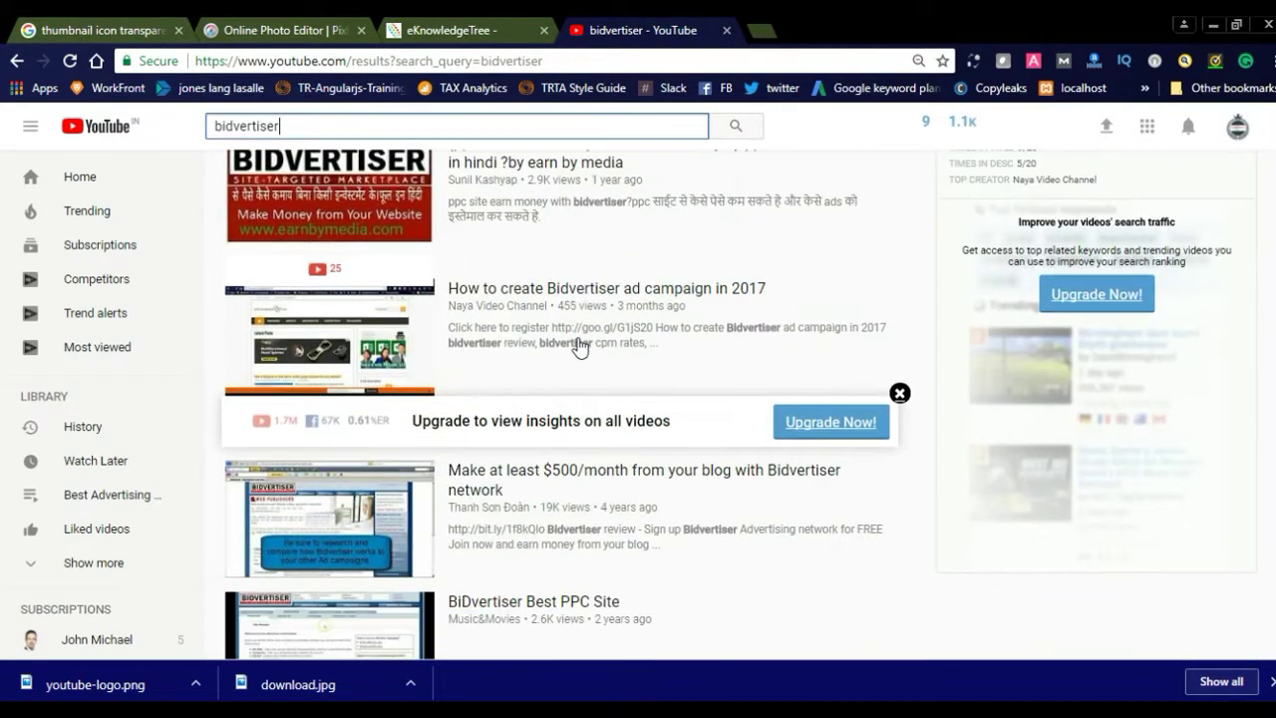
scroll(558, 337, "up", 2)
scroll(477, 356, "down", 8)
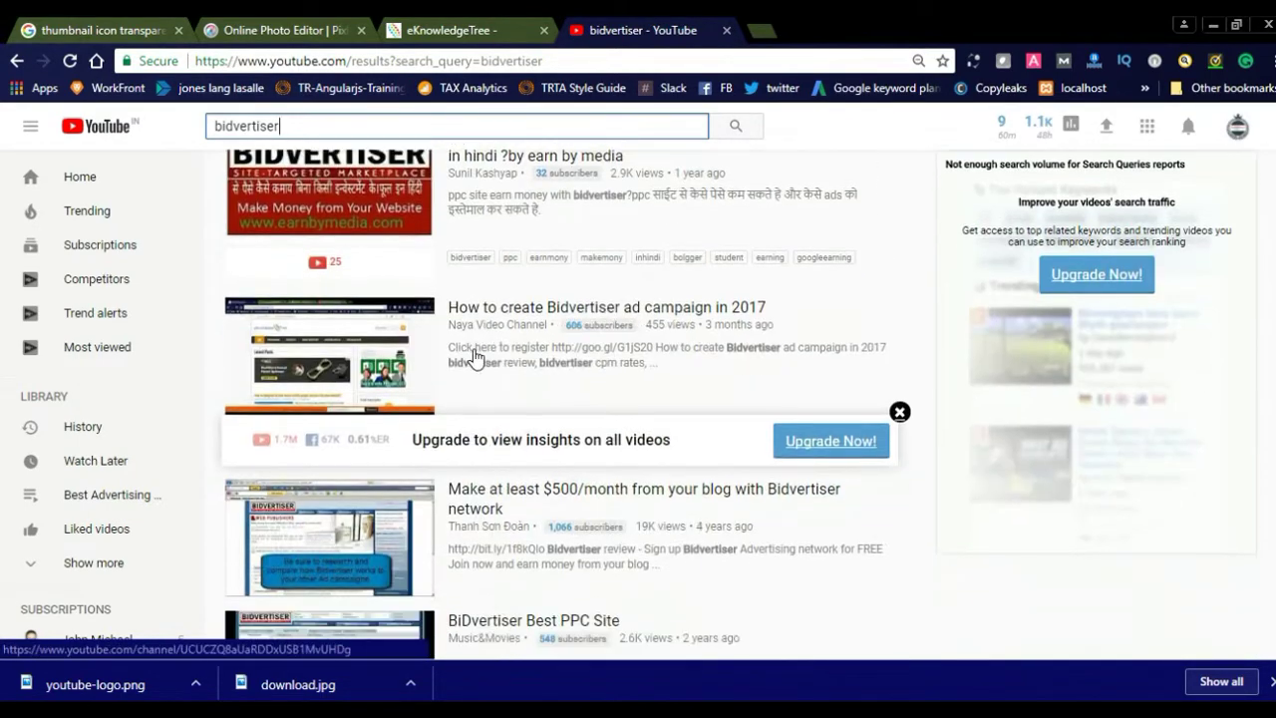
scroll(476, 357, "down", 10)
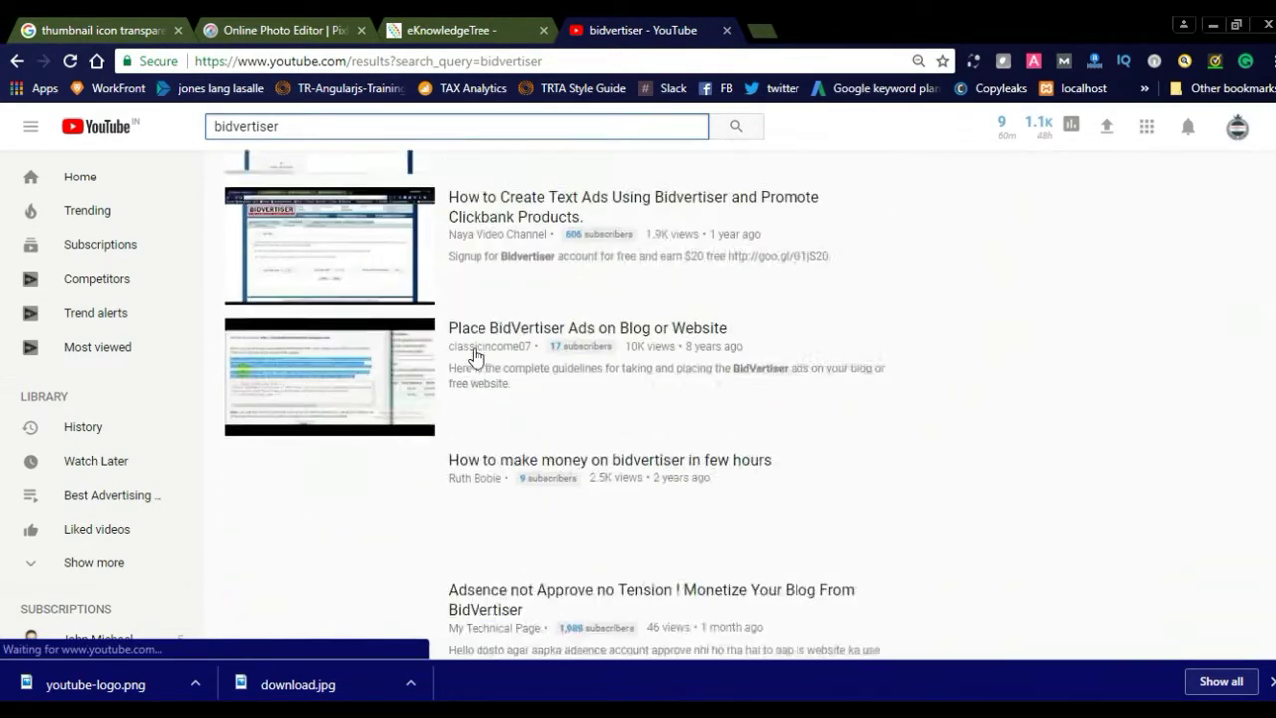
Examine the video thumbnails further down the bidvertiser search results, comparing custom designs with plain video frames
scroll(475, 357, "down", 6)
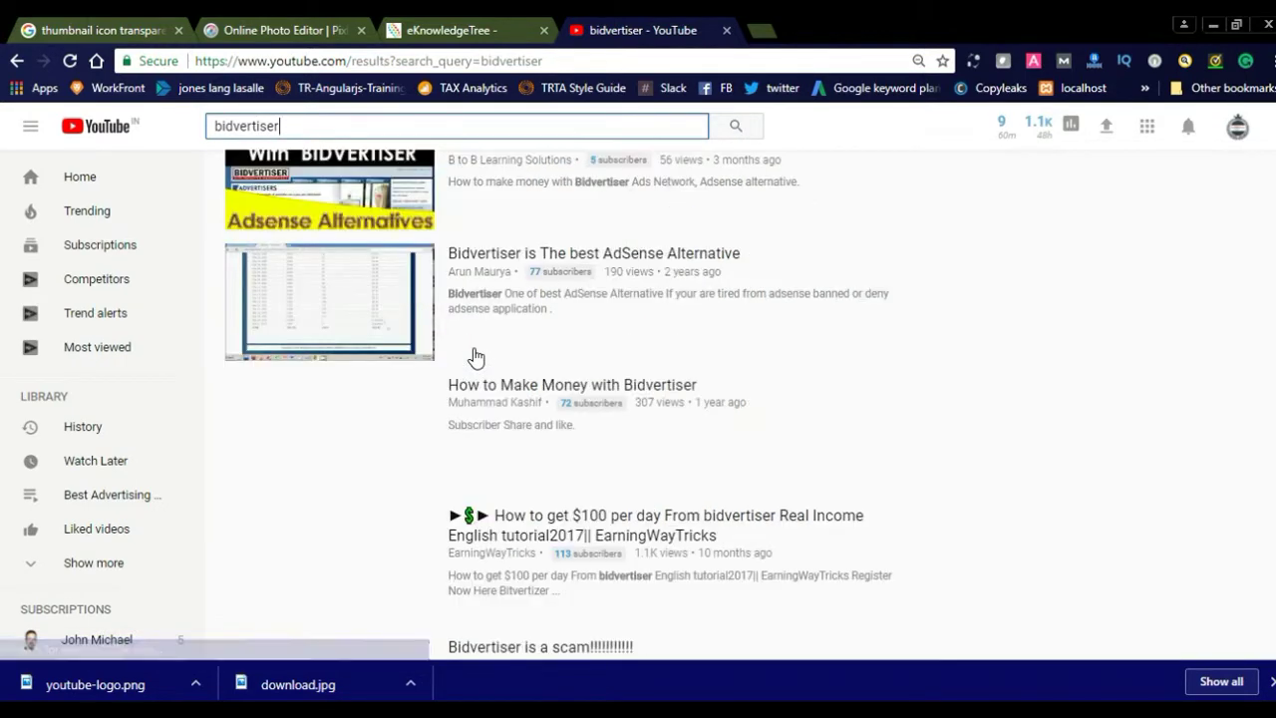
scroll(476, 357, "down", 1)
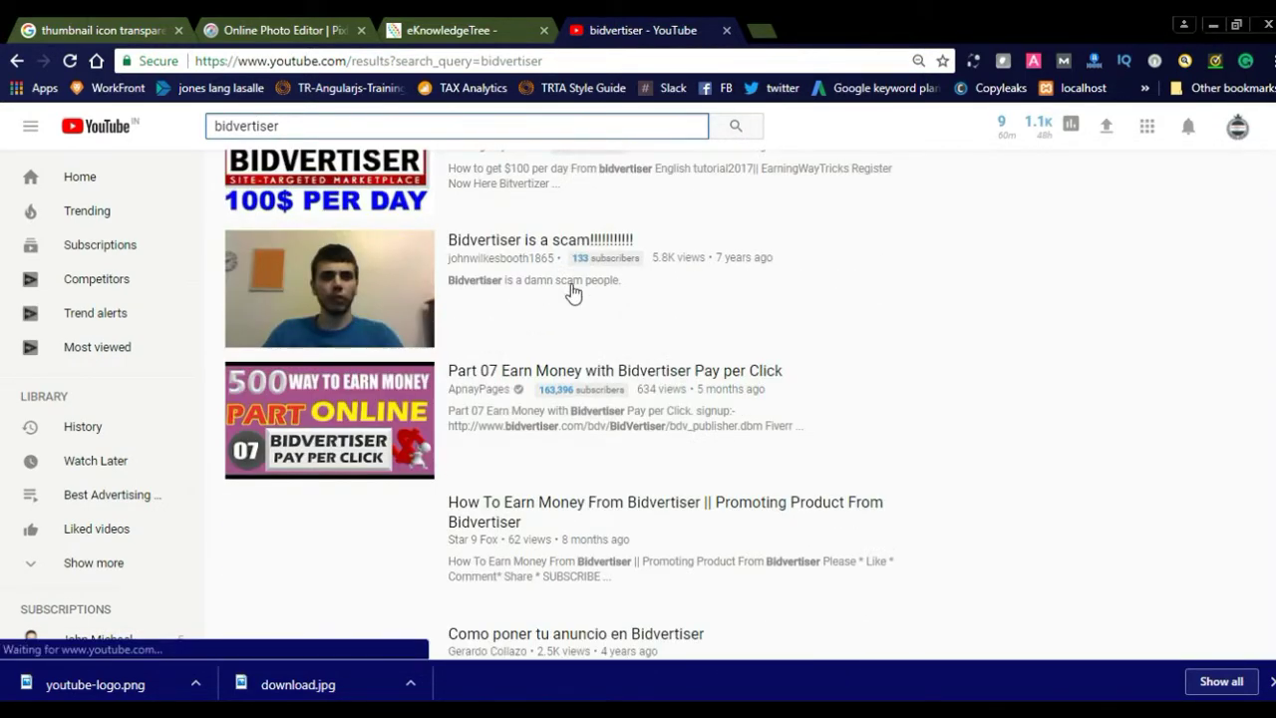
scroll(572, 290, "down", 1)
scroll(573, 290, "down", 2)
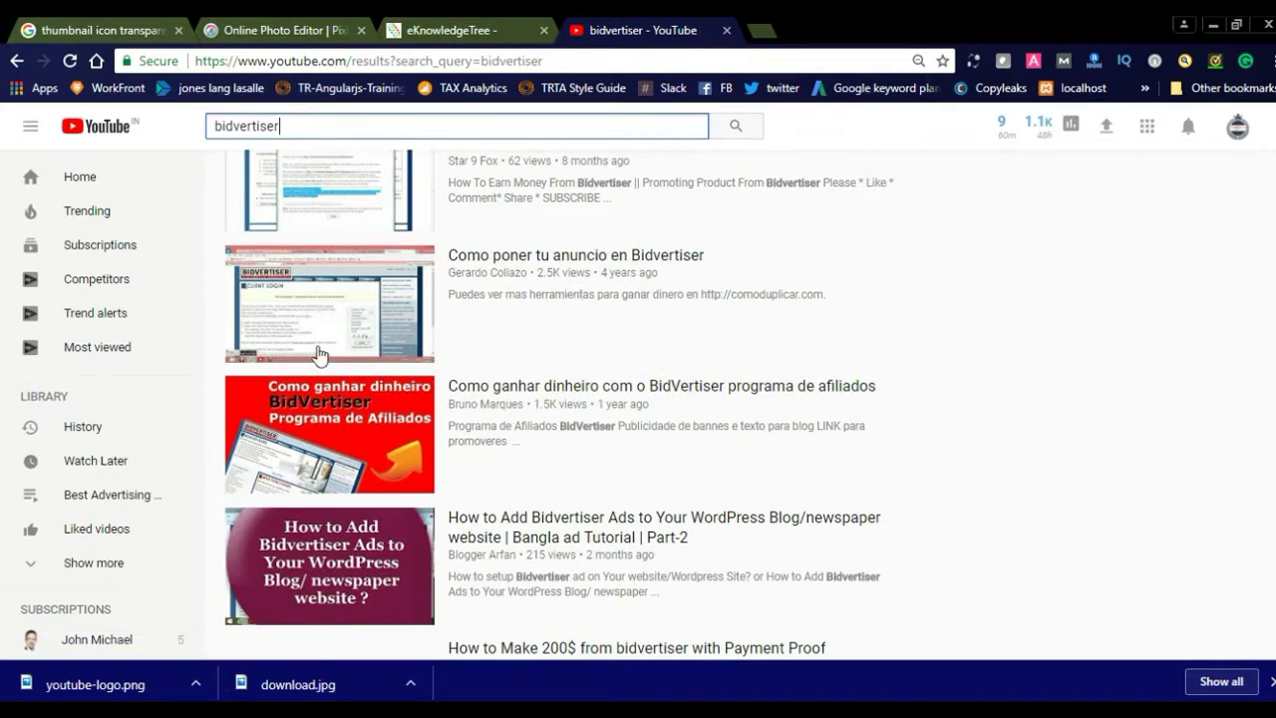
scroll(1255, 511, "down", 2)
scroll(1226, 504, "down", 5)
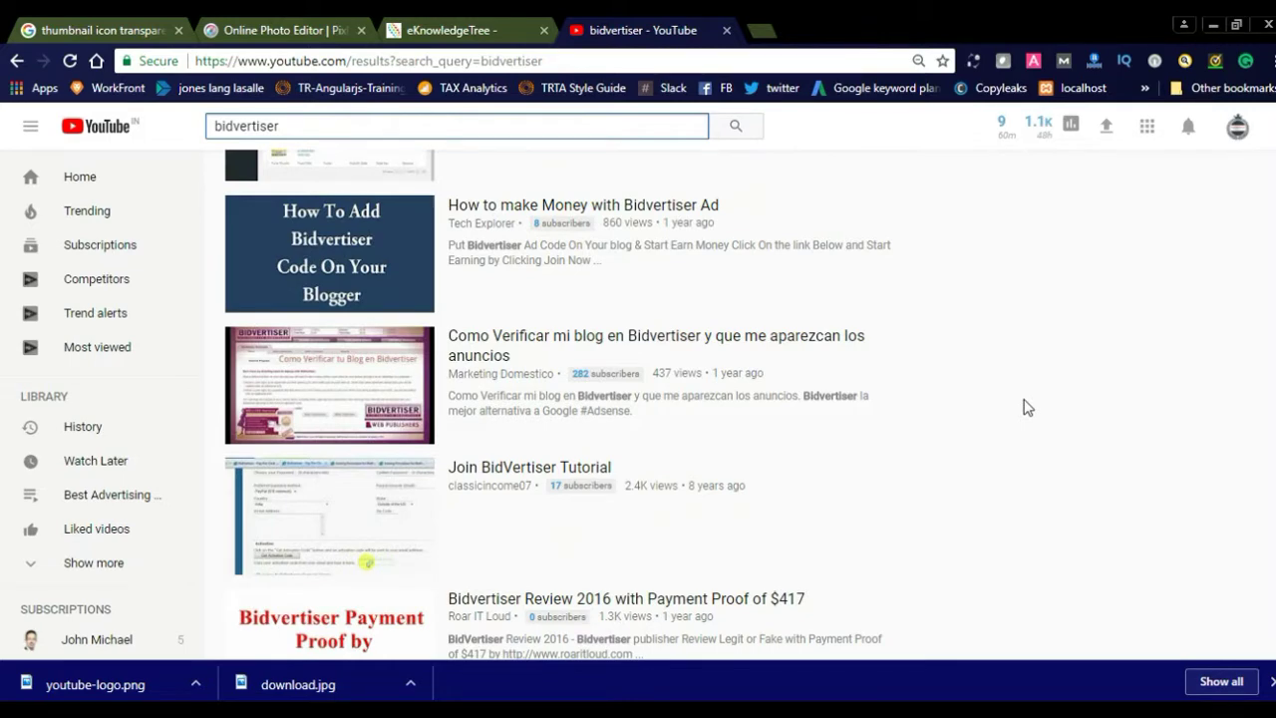
scroll(1027, 407, "down", 5)
scroll(1027, 407, "down", 3)
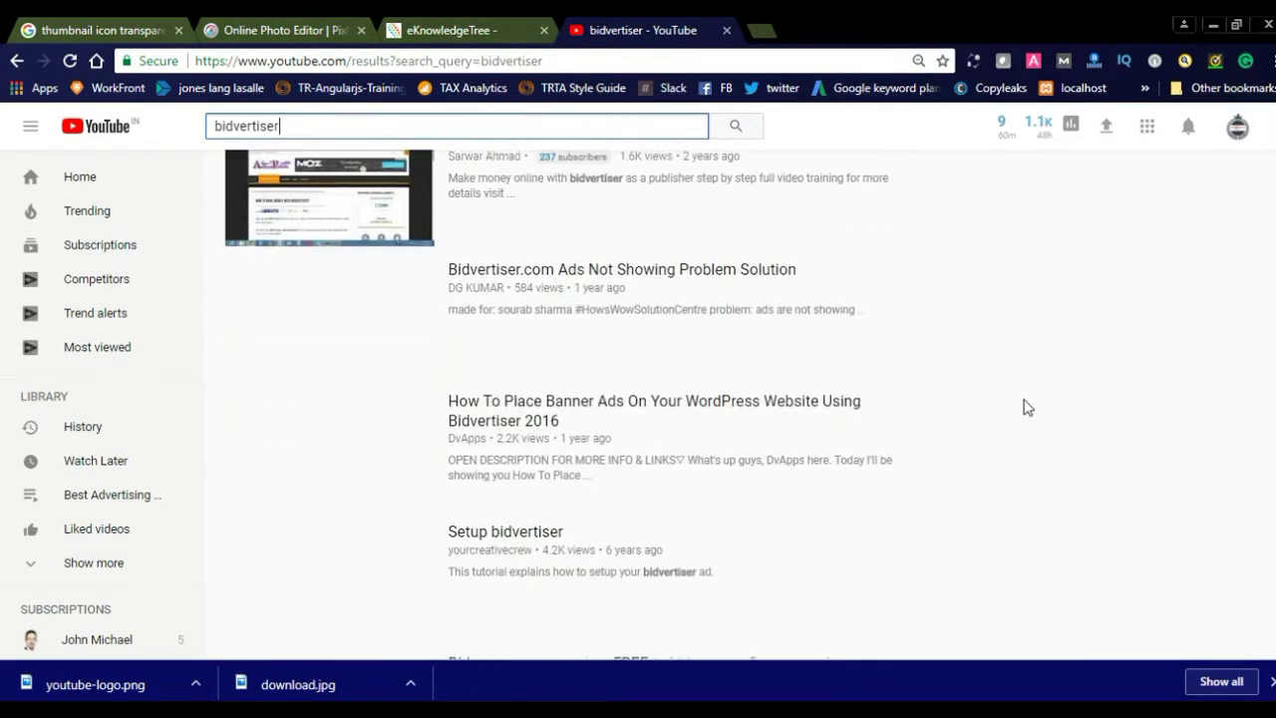
scroll(1027, 407, "down", 2)
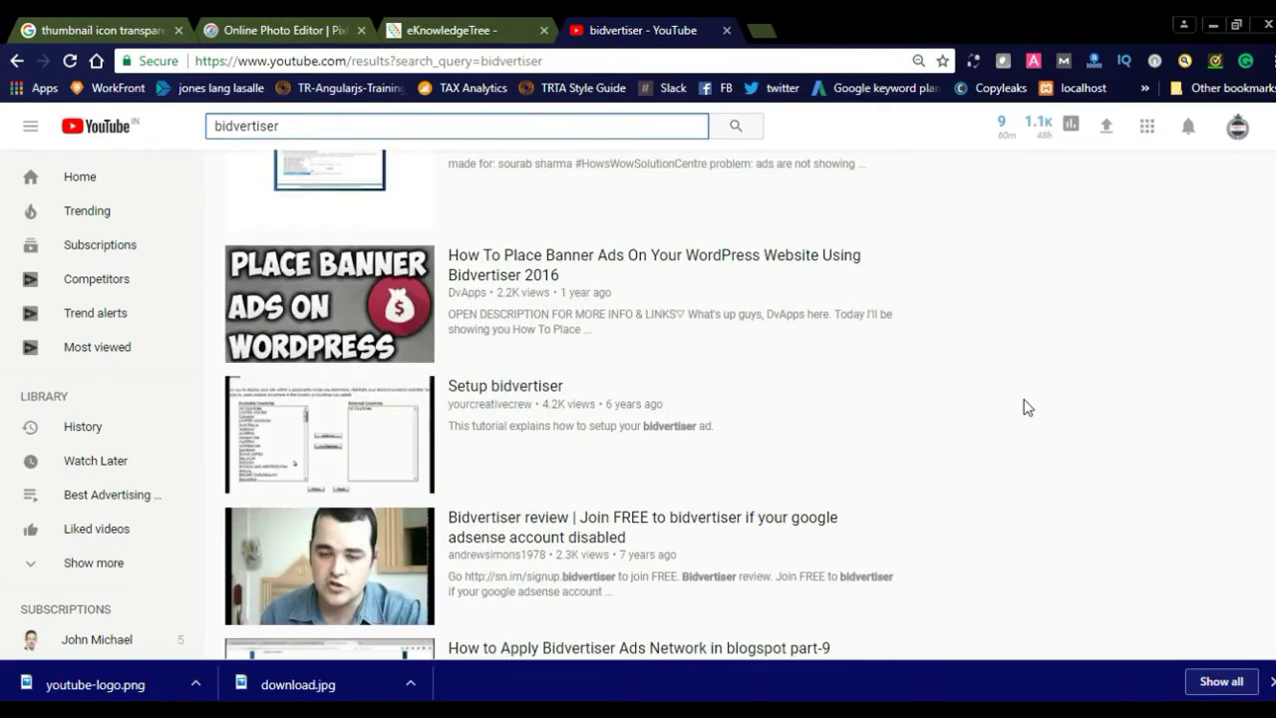
scroll(1027, 407, "up", 8)
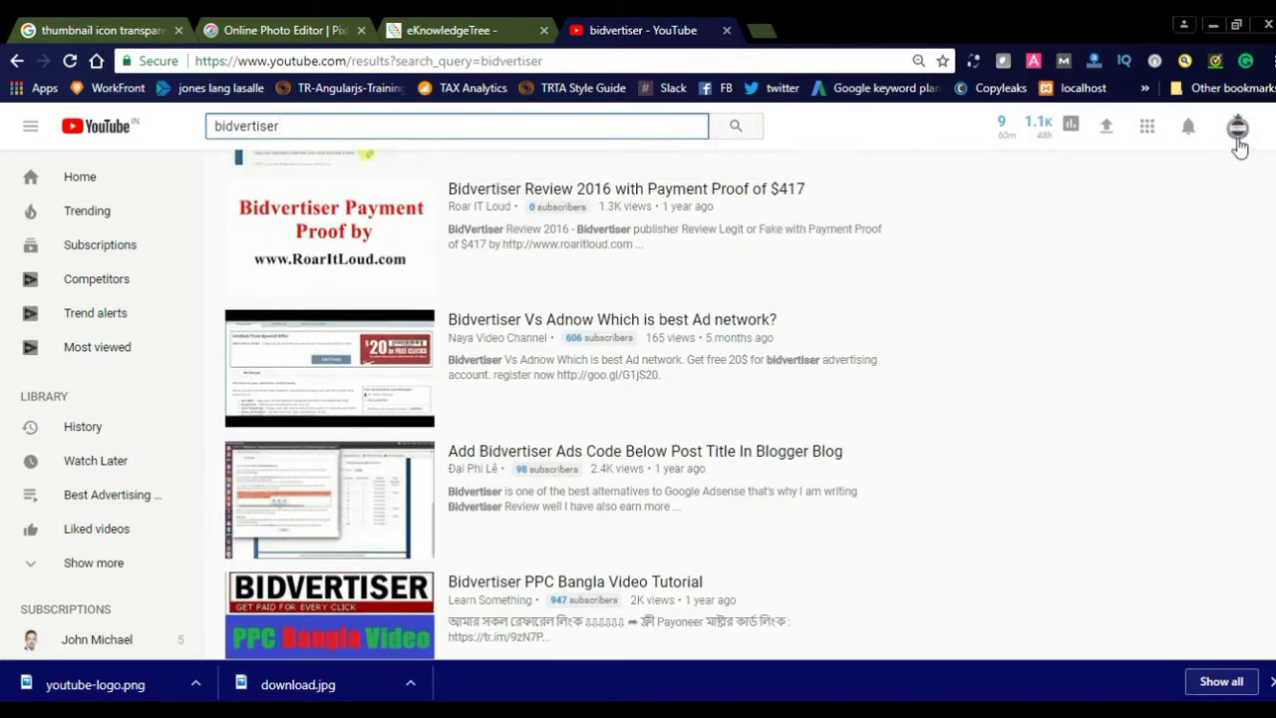
Open the account's own YouTube channel and look through the custom thumbnails of its uploaded videos
left_click(1238, 139)
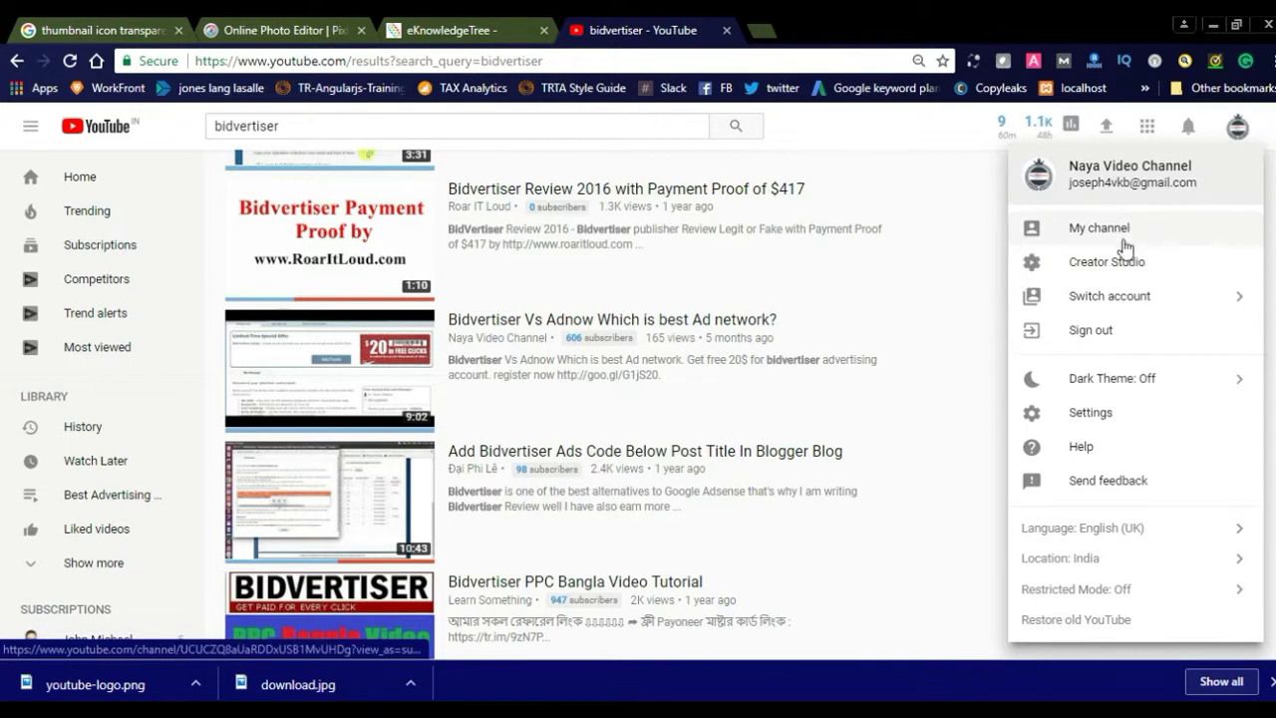
left_click(1125, 235)
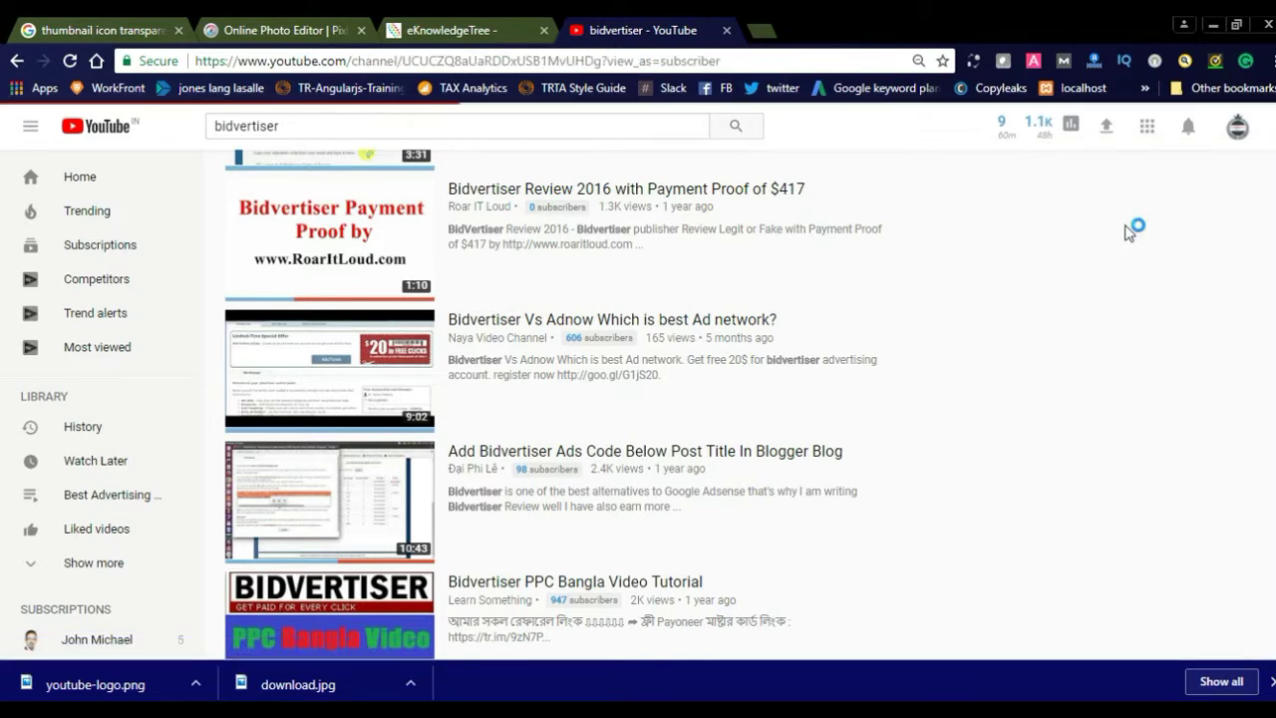
scroll(653, 479, "down", 3)
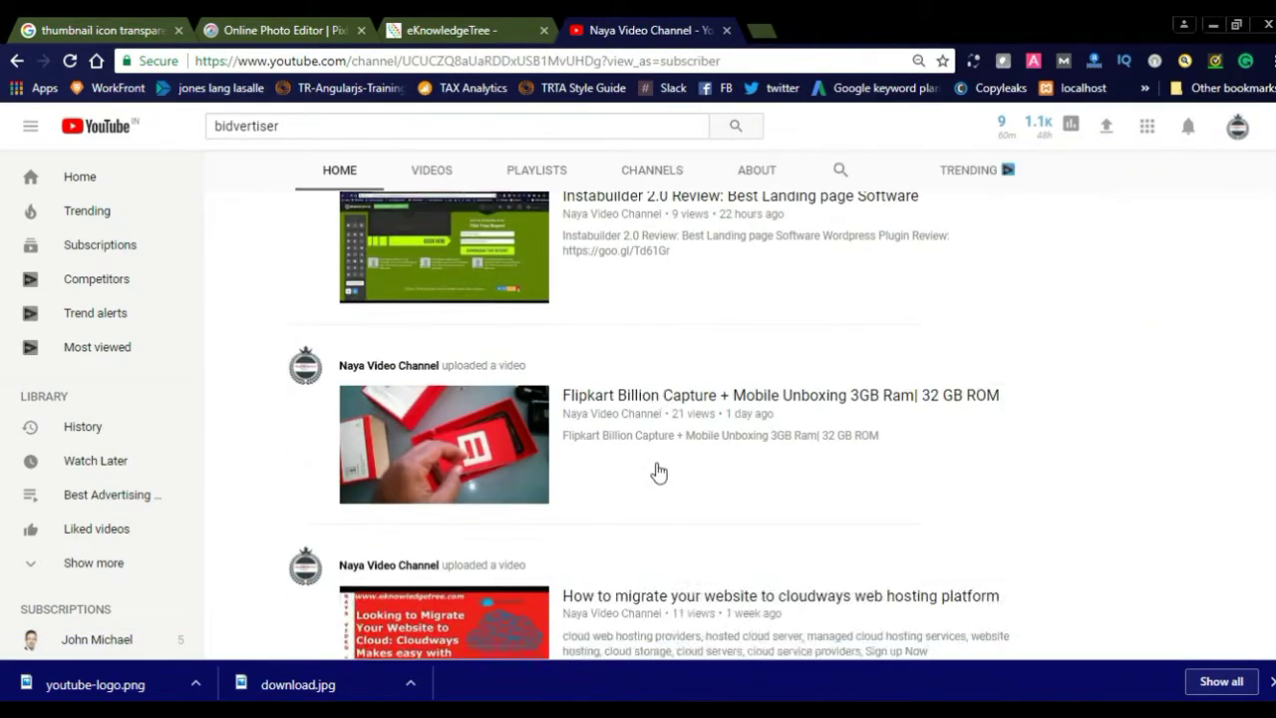
scroll(659, 473, "down", 4)
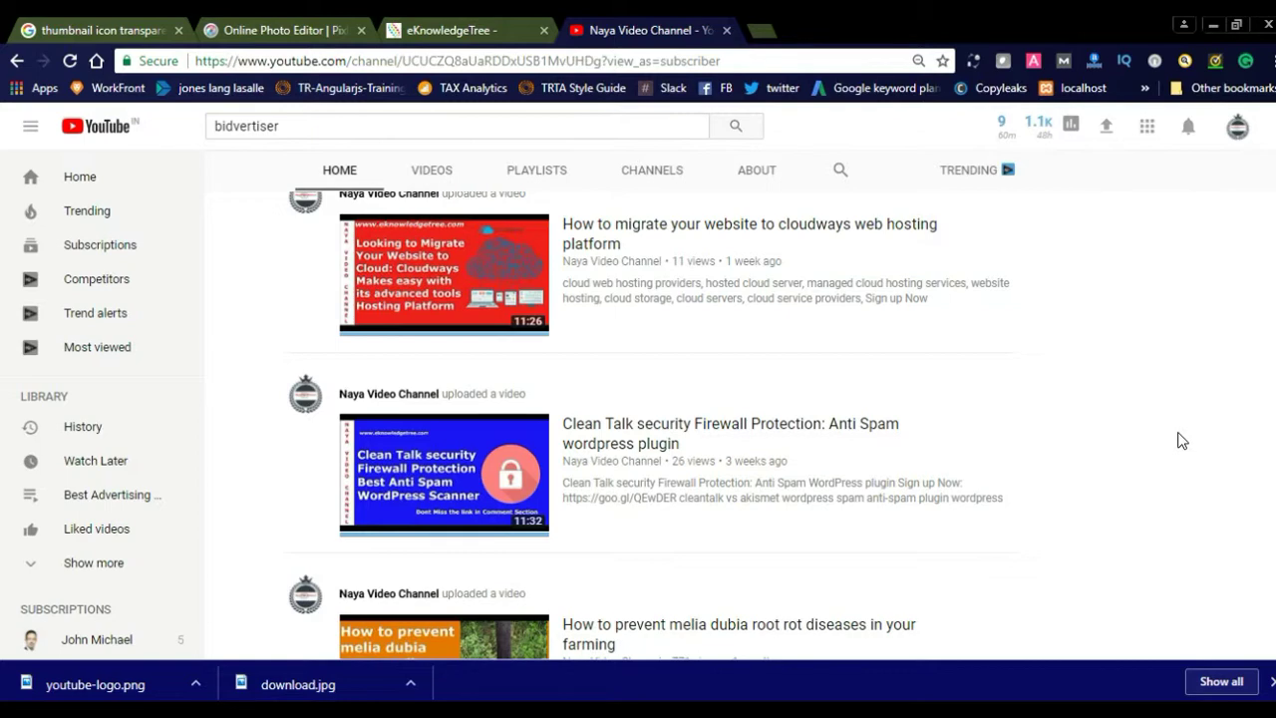
Return to Pixlr Editor to view the finished youtube-thumbnail image
left_click(256, 28)
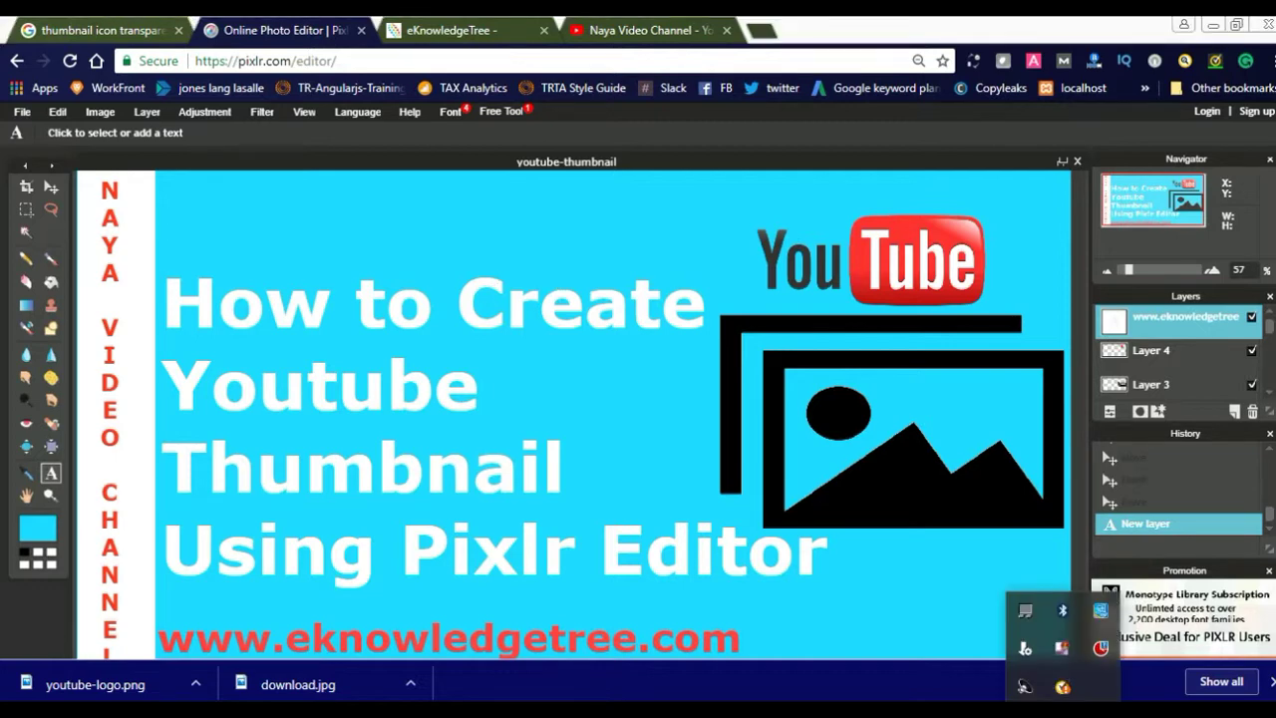
right_click(1064, 650)
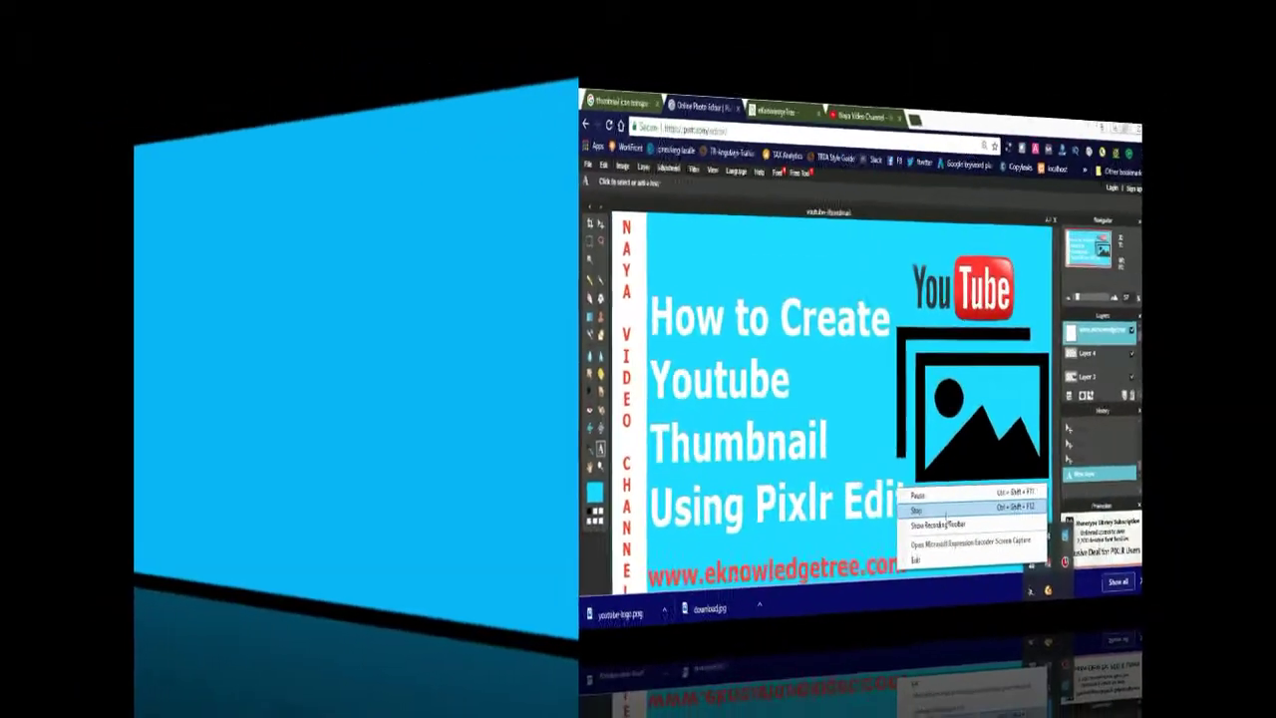